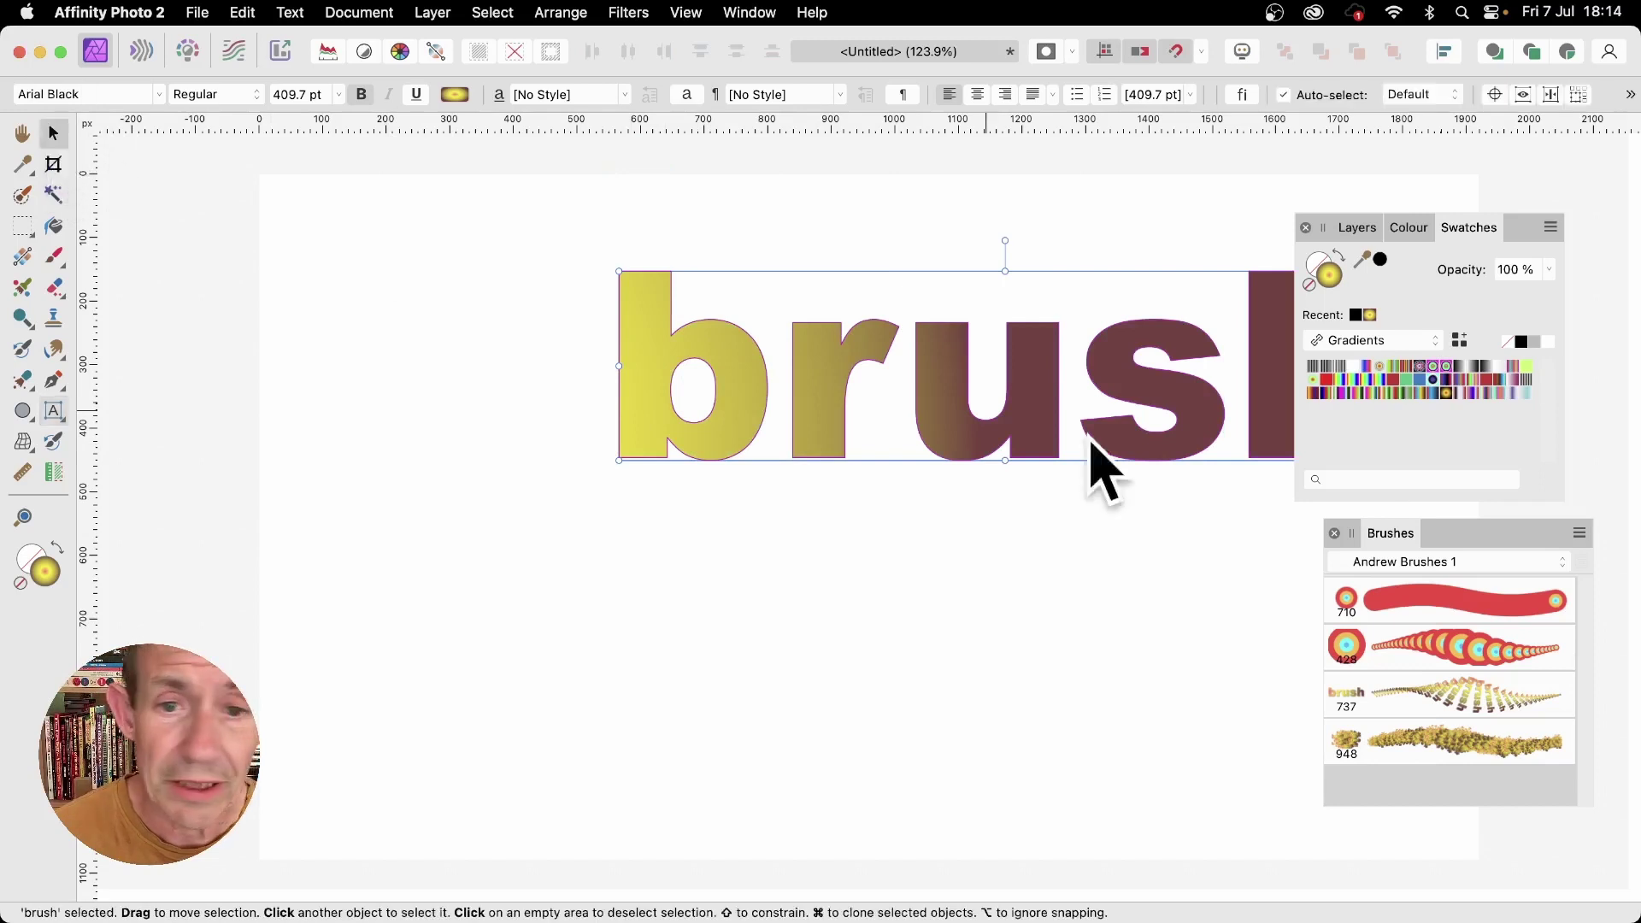
Move the "brush" text fully into view near the canvas centre and fill it with the multicolour linear gradient swatch.
left_click_drag(853, 410, 649, 449)
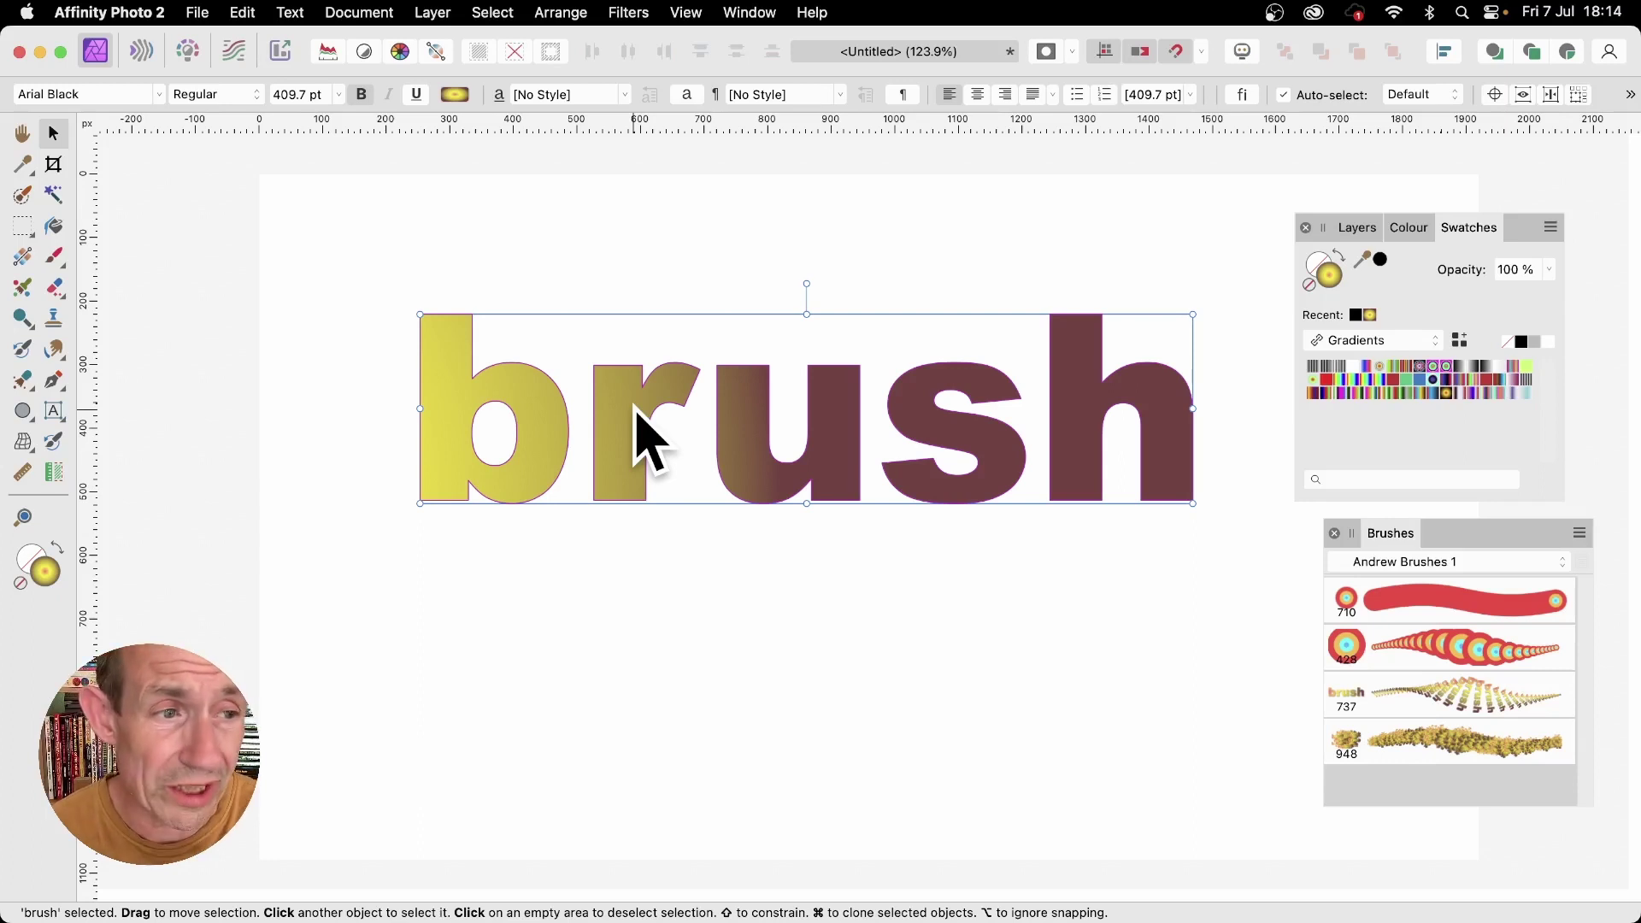
left_click(24, 256)
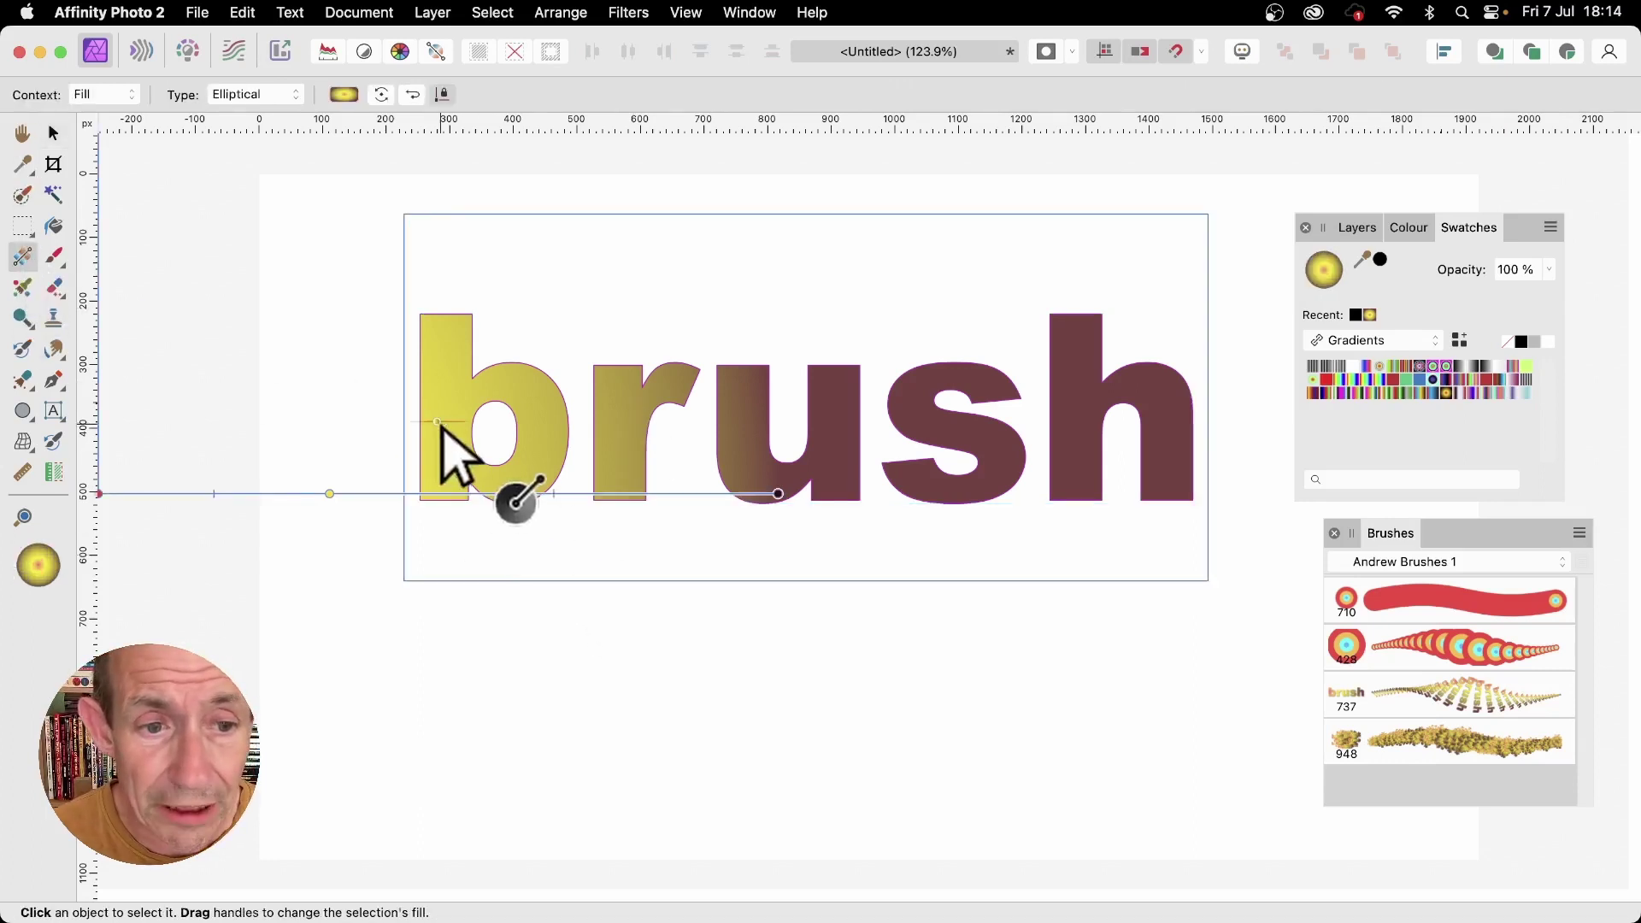
left_click_drag(439, 424, 940, 466)
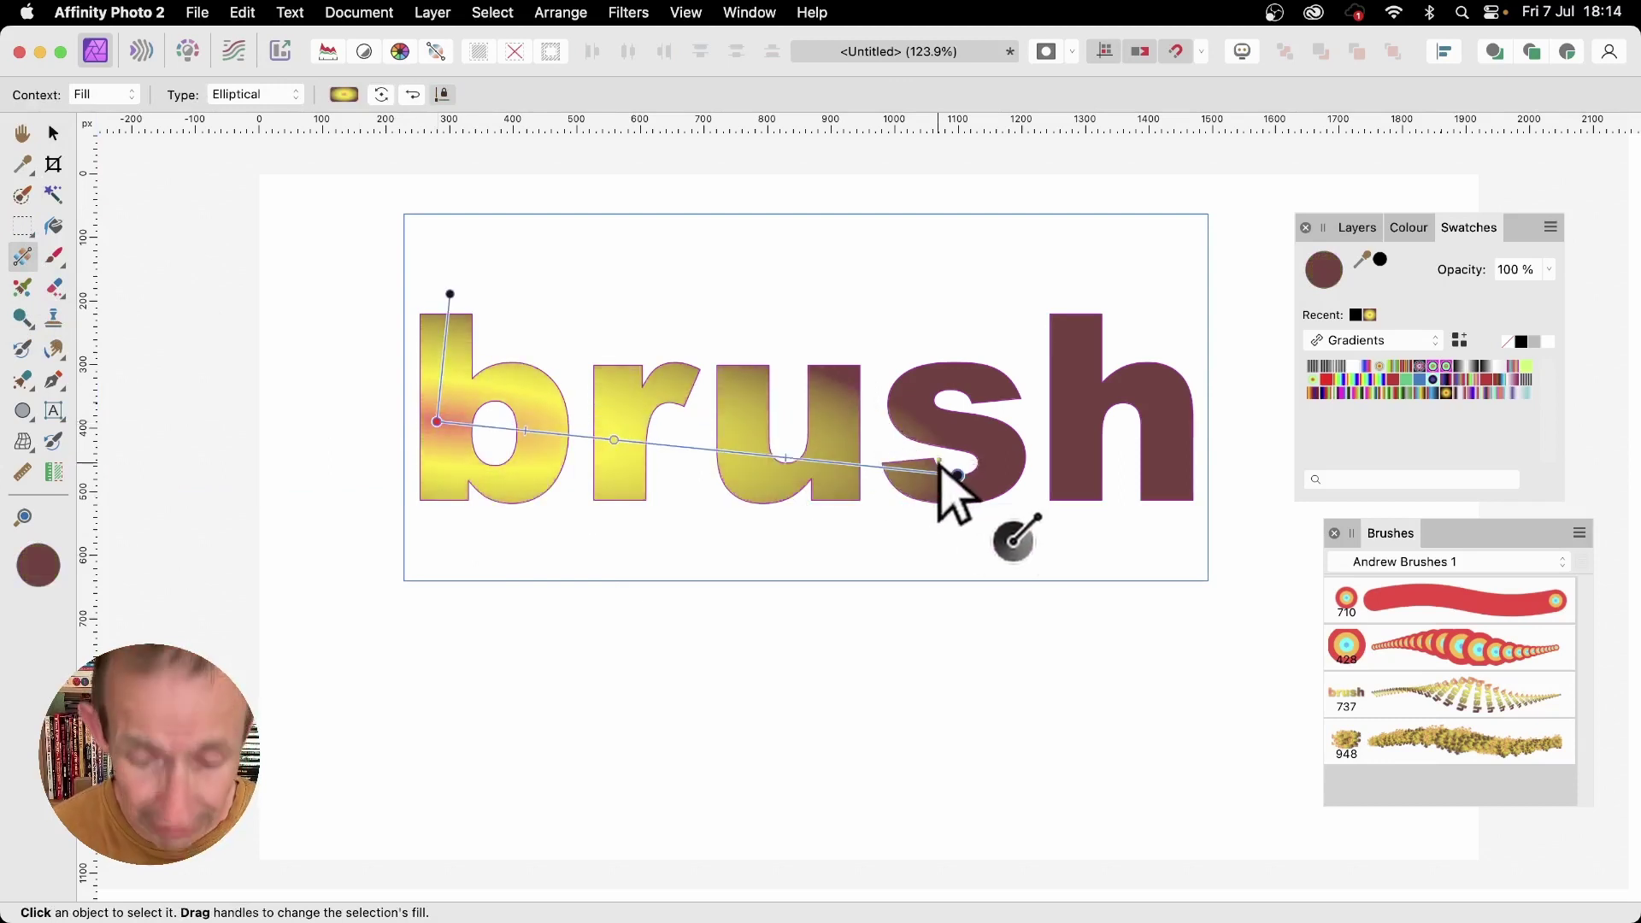
key("super+z")
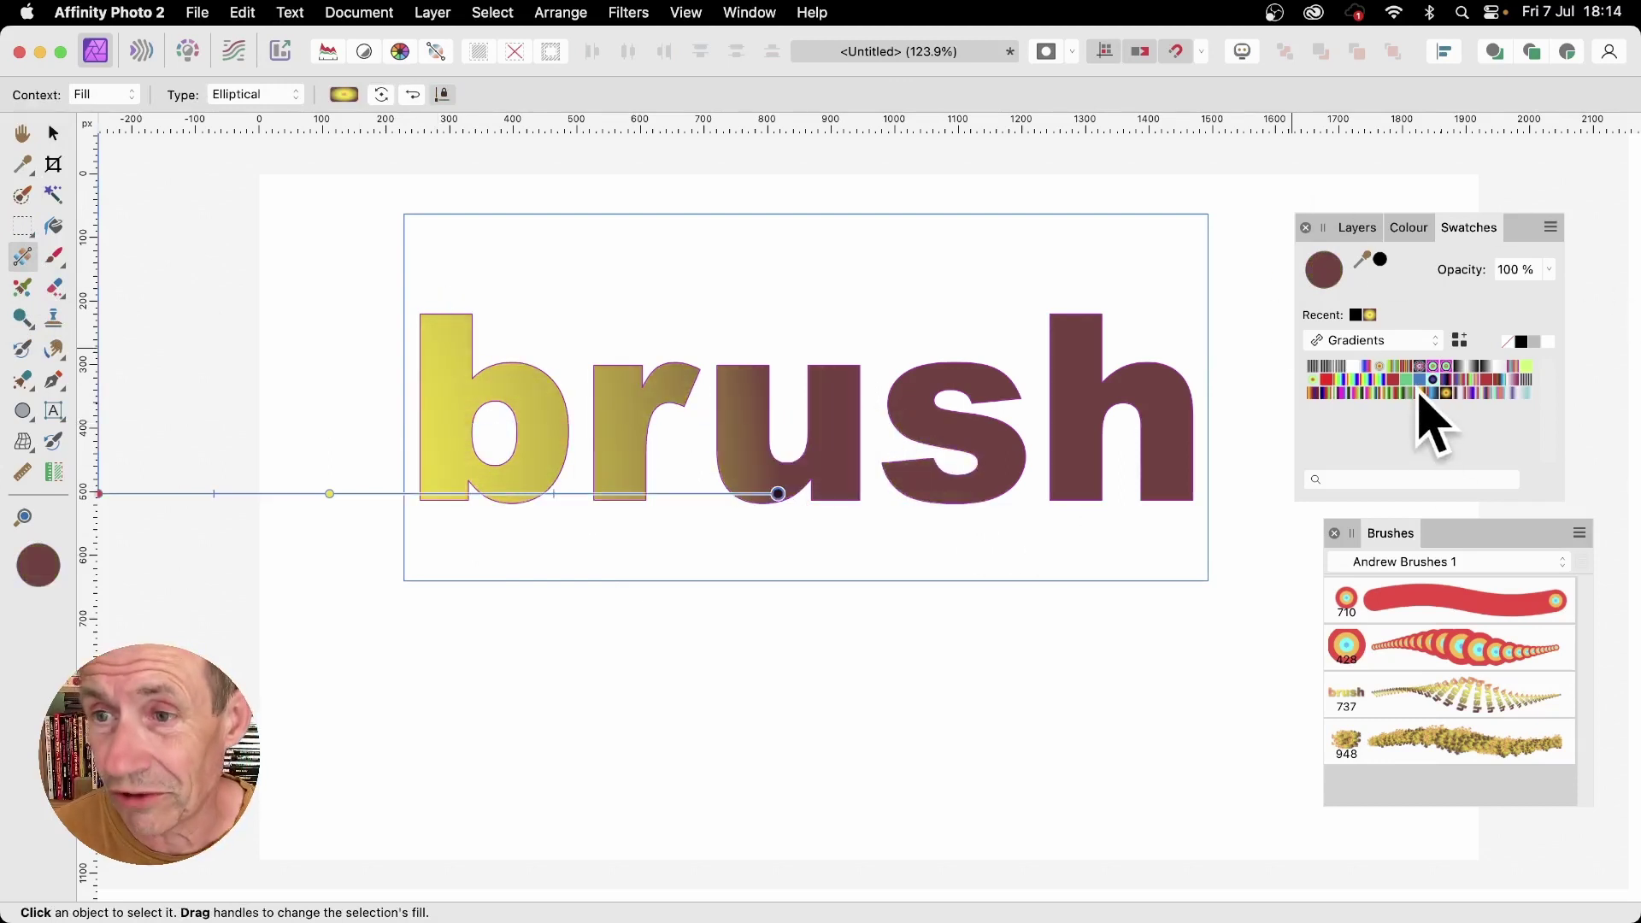
left_click(1370, 382)
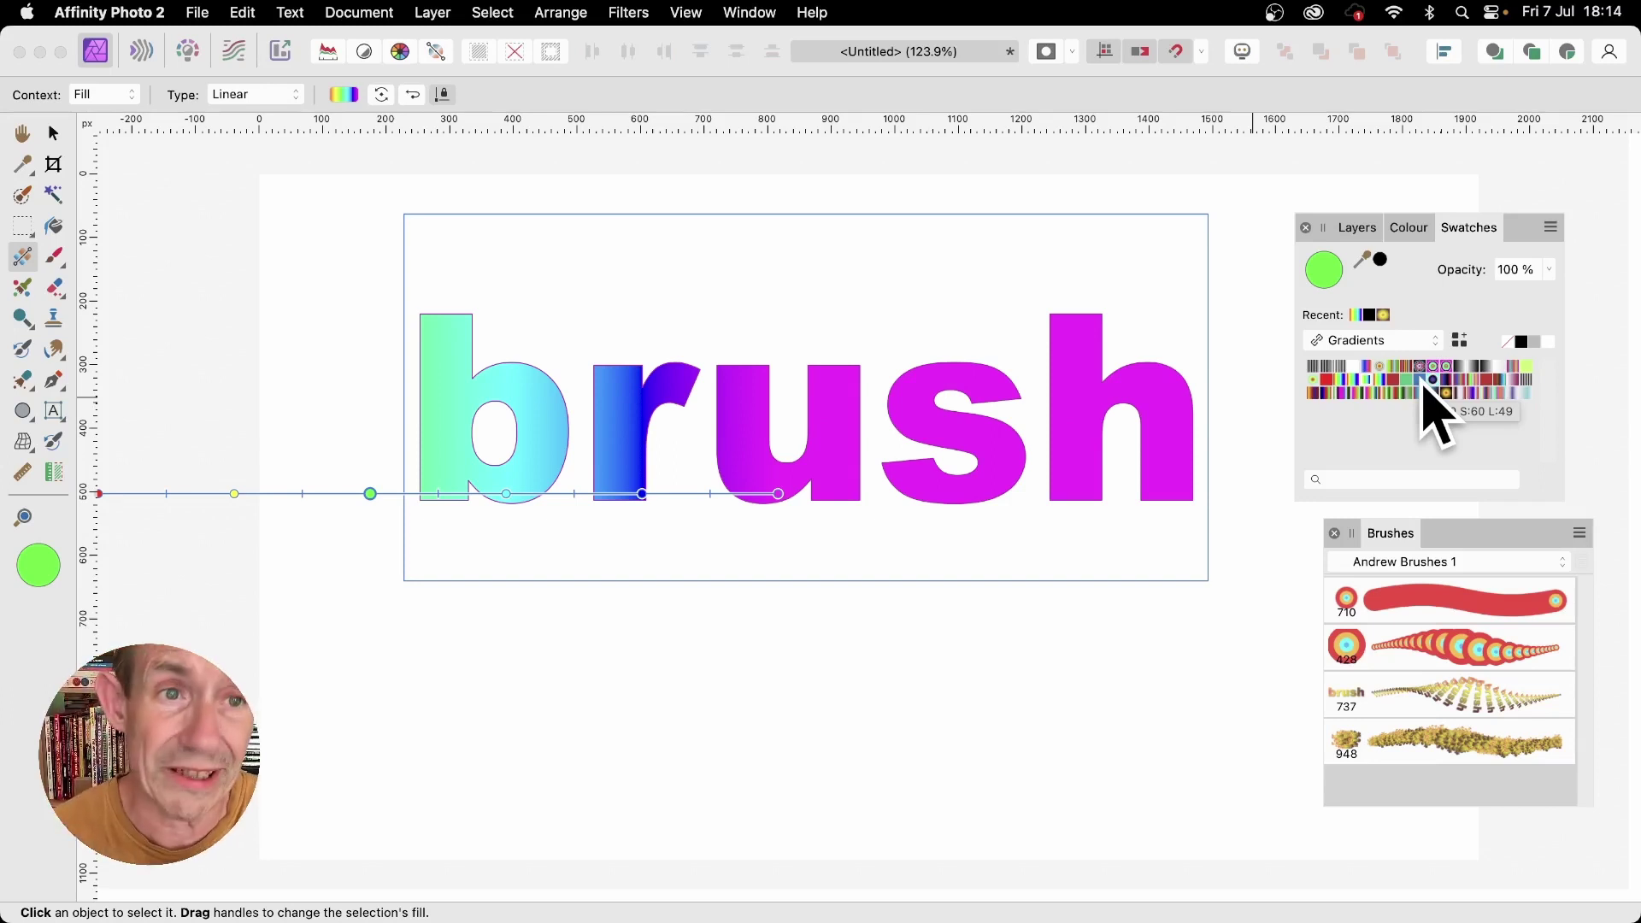
Rasterise the gradient-filled "brush" text layer.
left_click(432, 12)
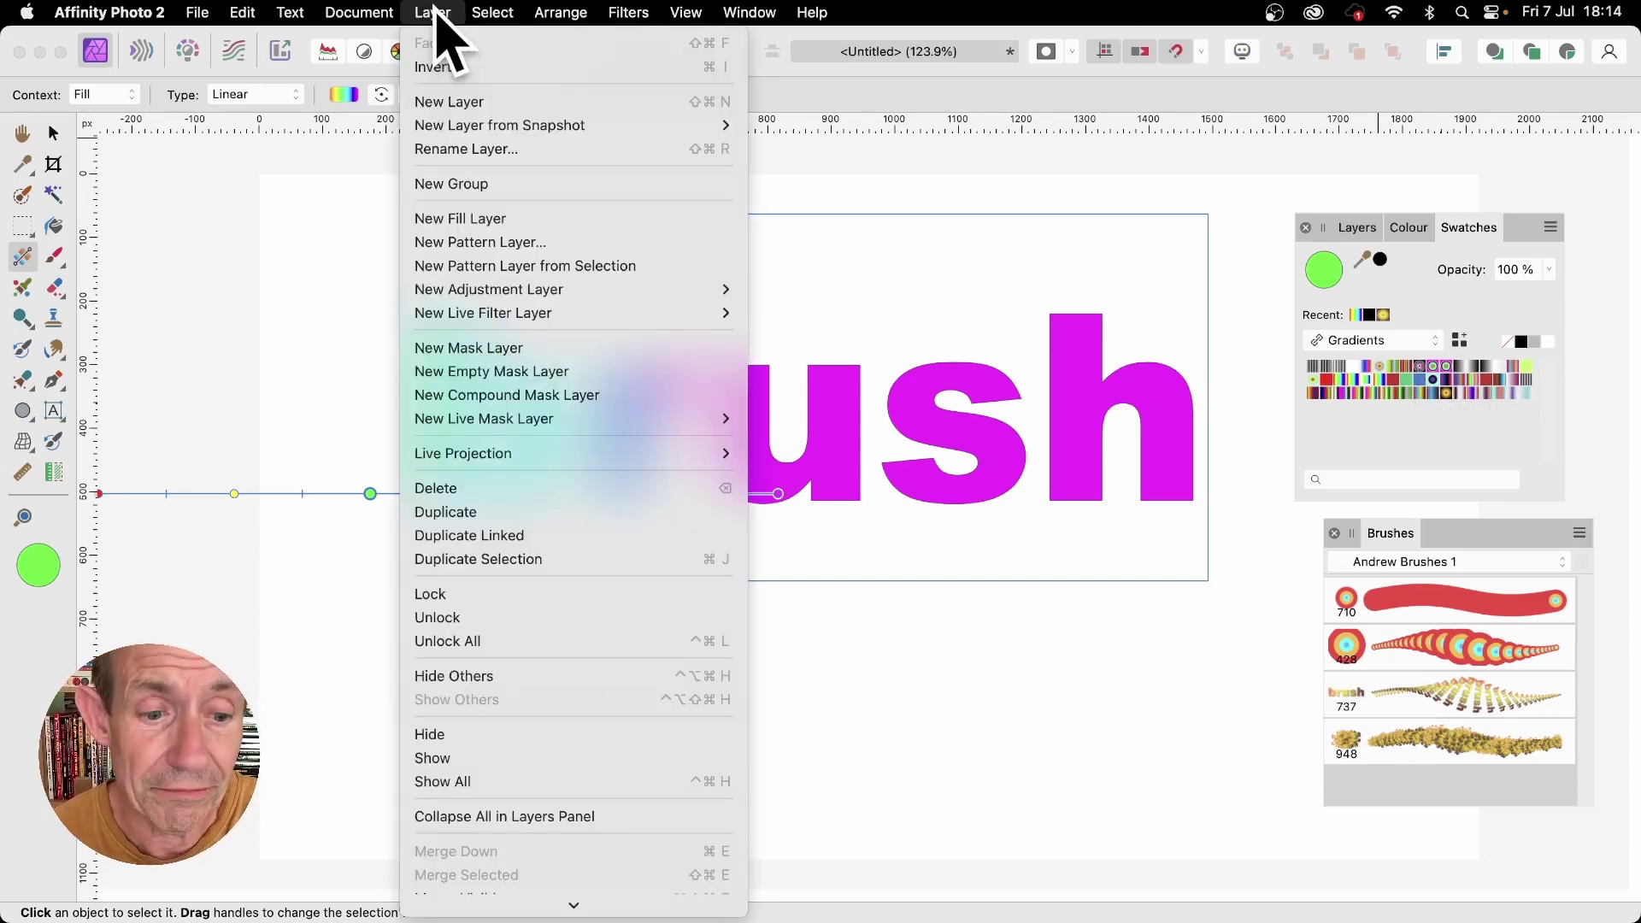
mouse_move(479, 907)
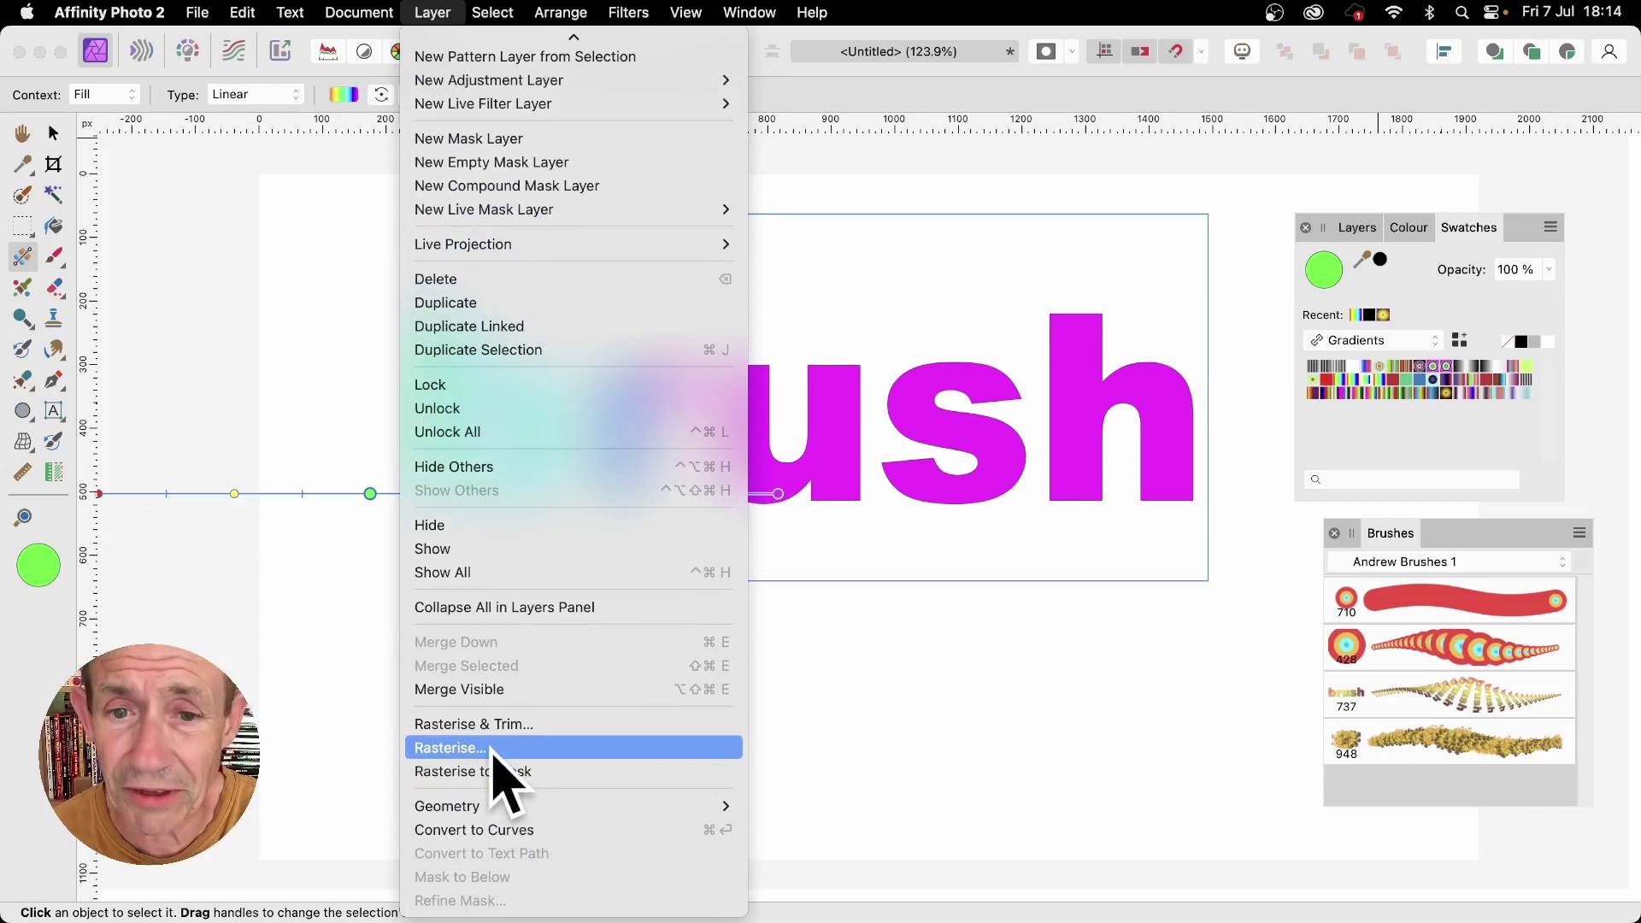
left_click(493, 749)
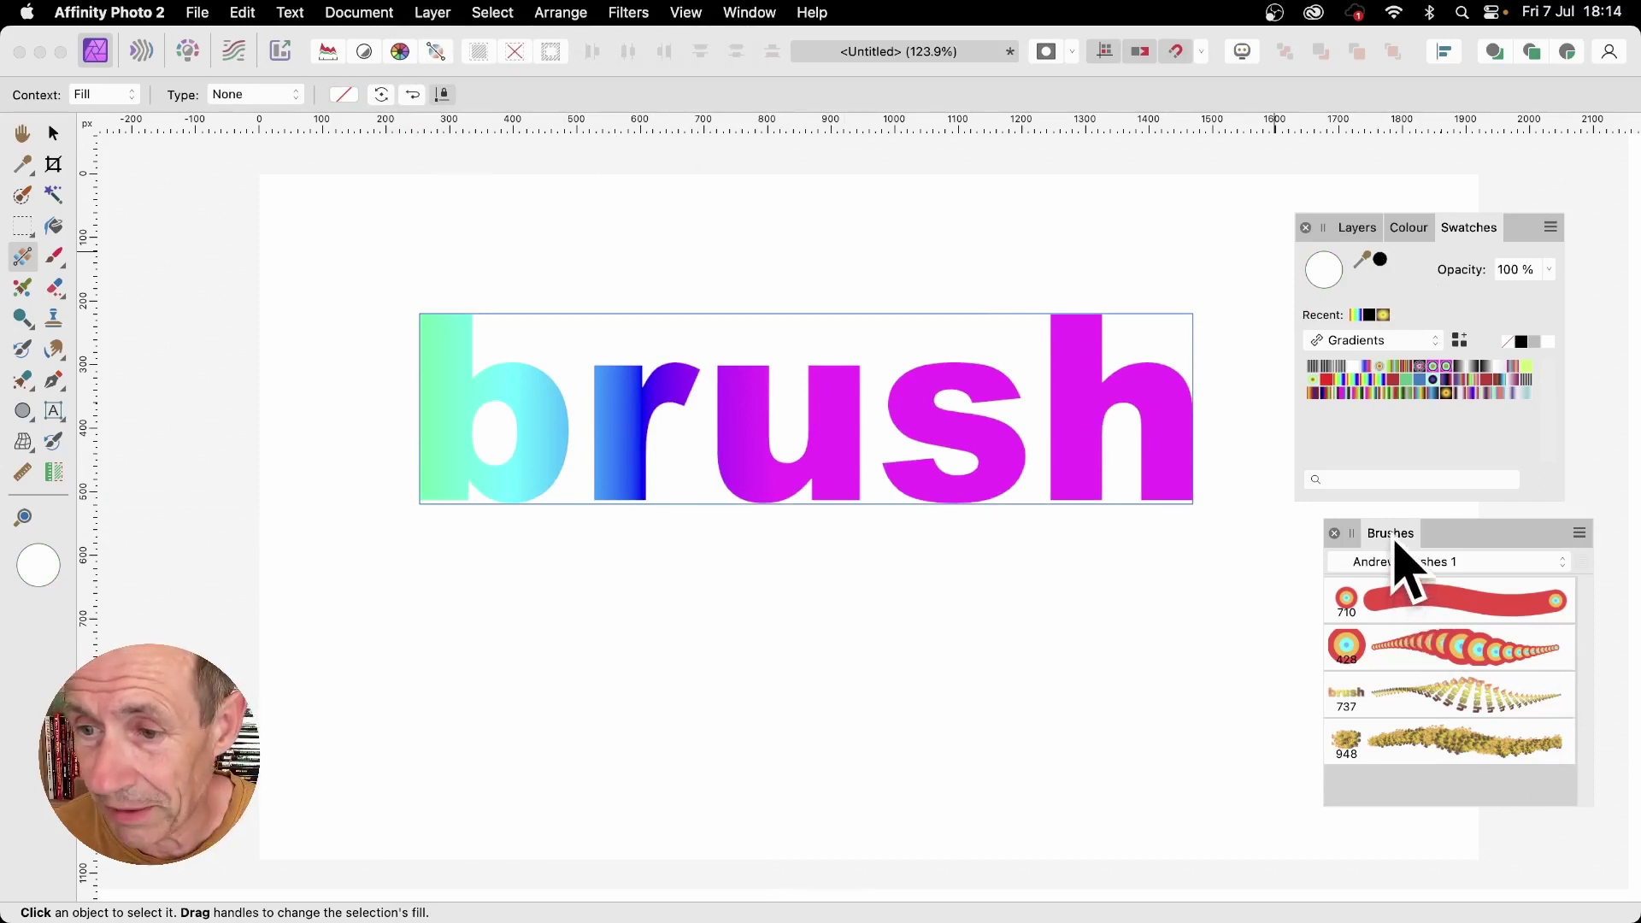
Create a new brush from the rasterised text selection in the Andrew Brushes 1 category, and delete the text from the canvas.
mouse_move(1393, 544)
left_mouse_down()
mouse_move(1141, 267)
mouse_move(1145, 214)
left_mouse_up()
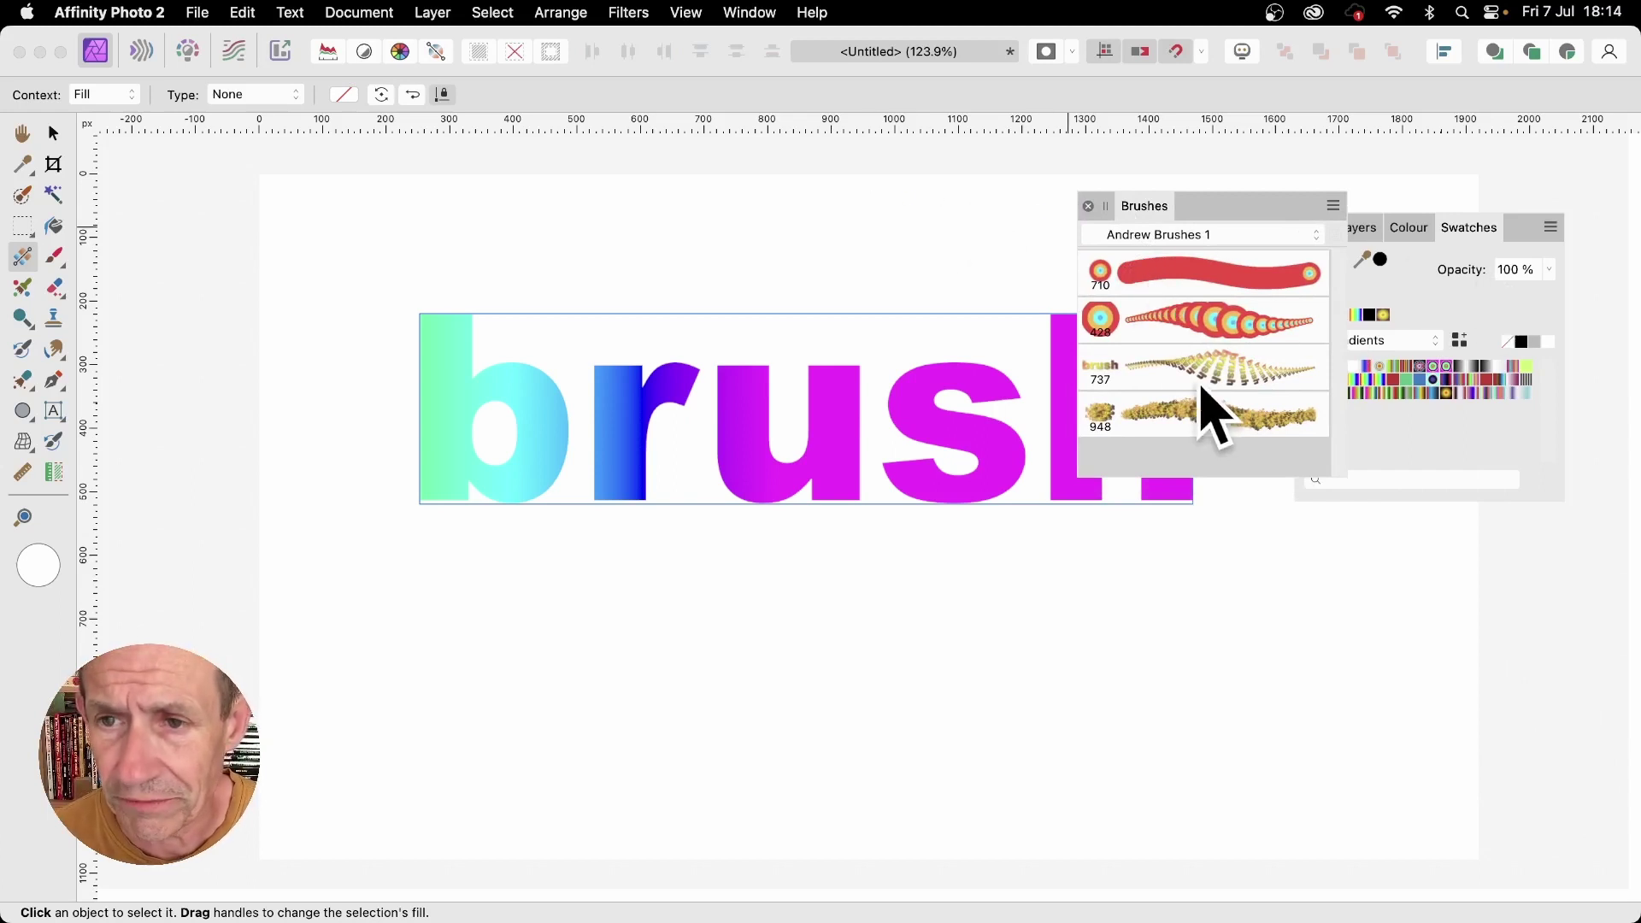
left_click(1333, 207)
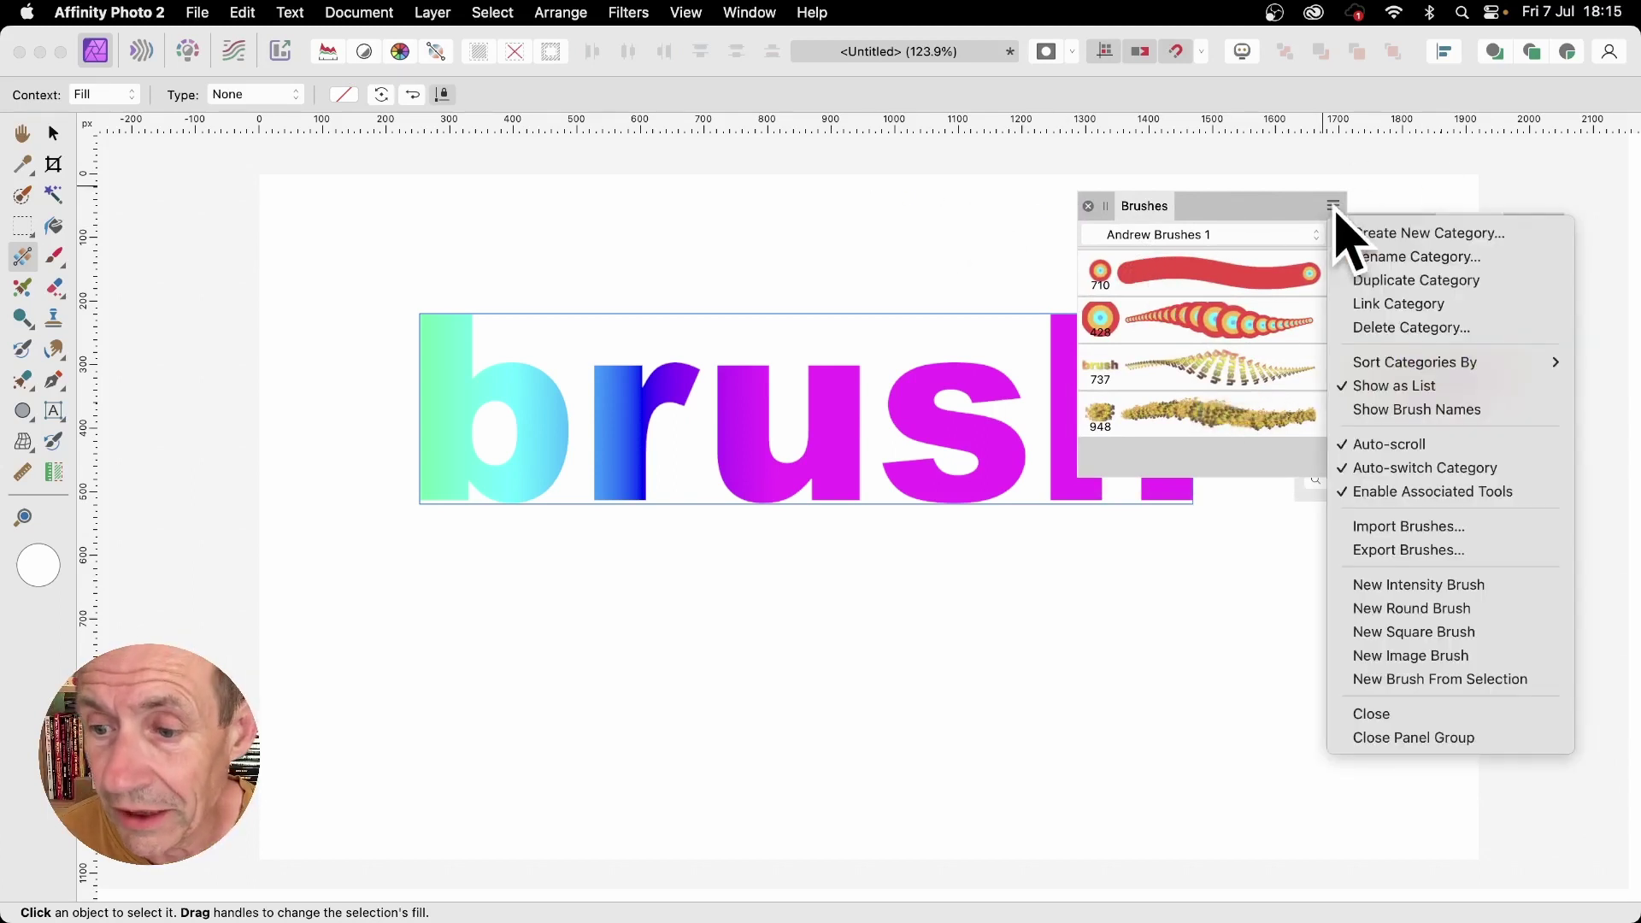
left_click(1436, 686)
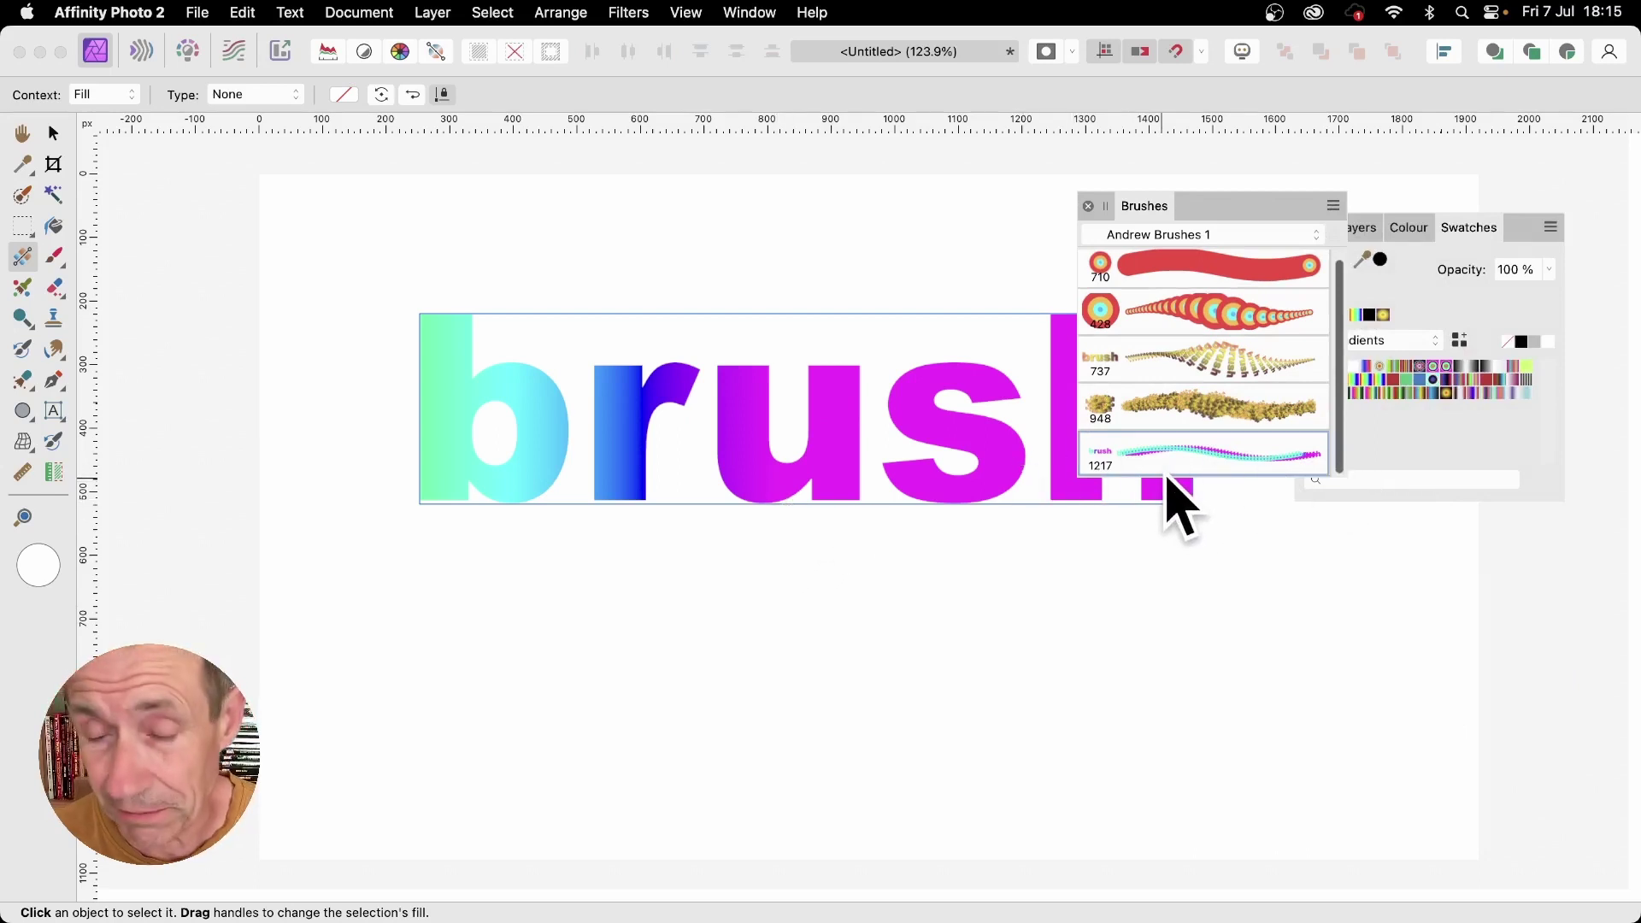
key("Delete")
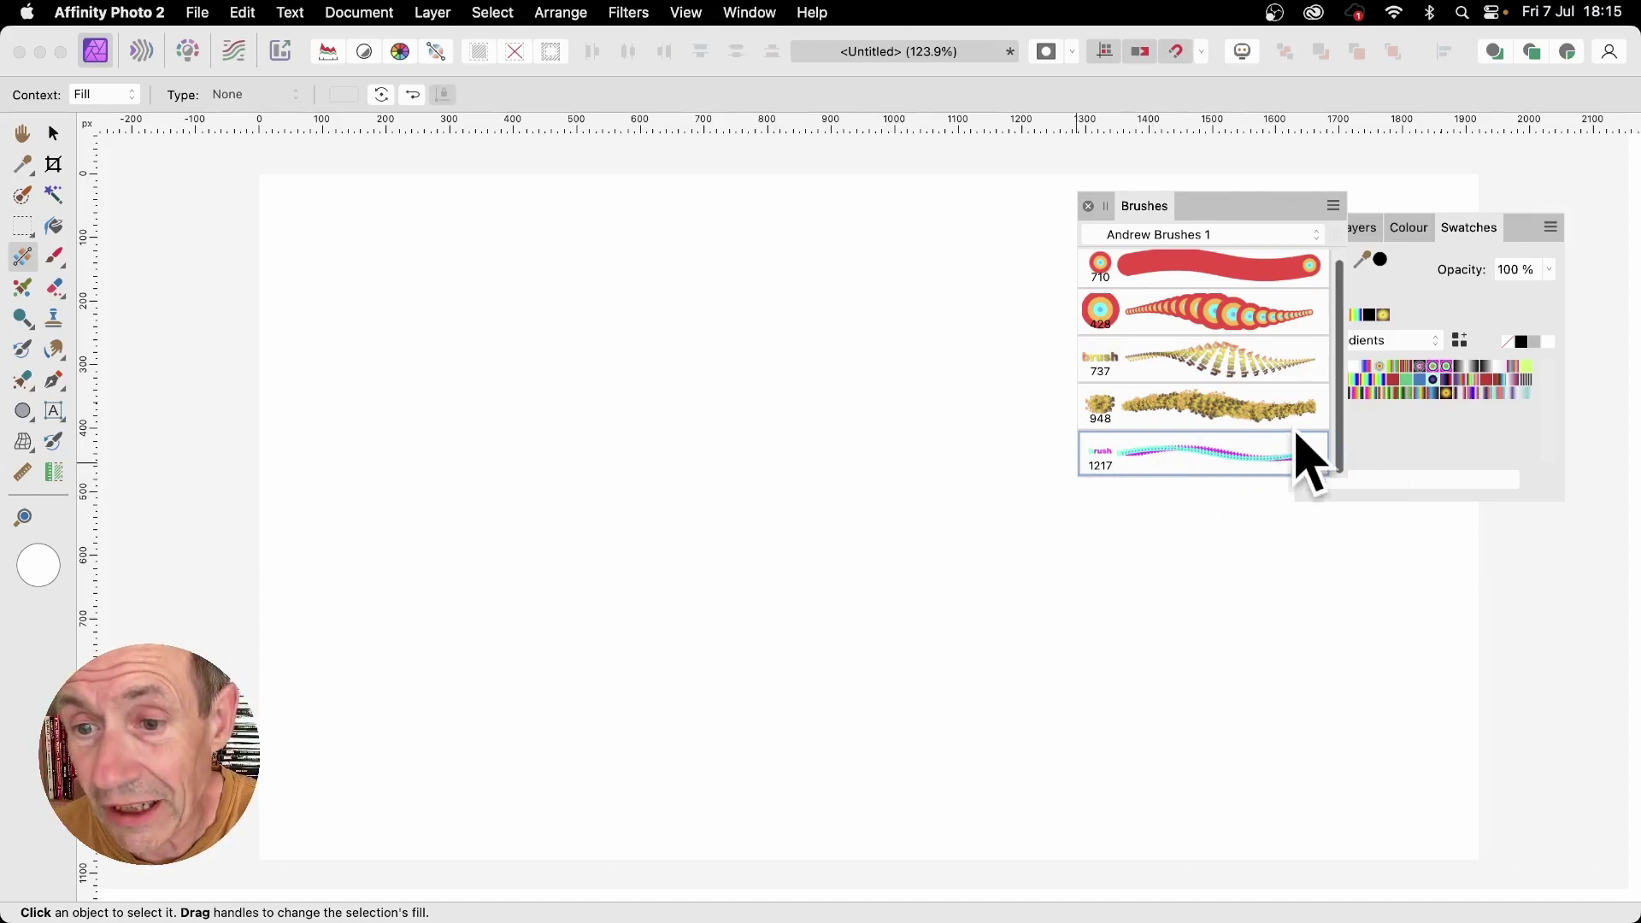
Edit the new text brush, setting its spacing to 41 % and its size to 422.8 px.
double_click(1205, 457)
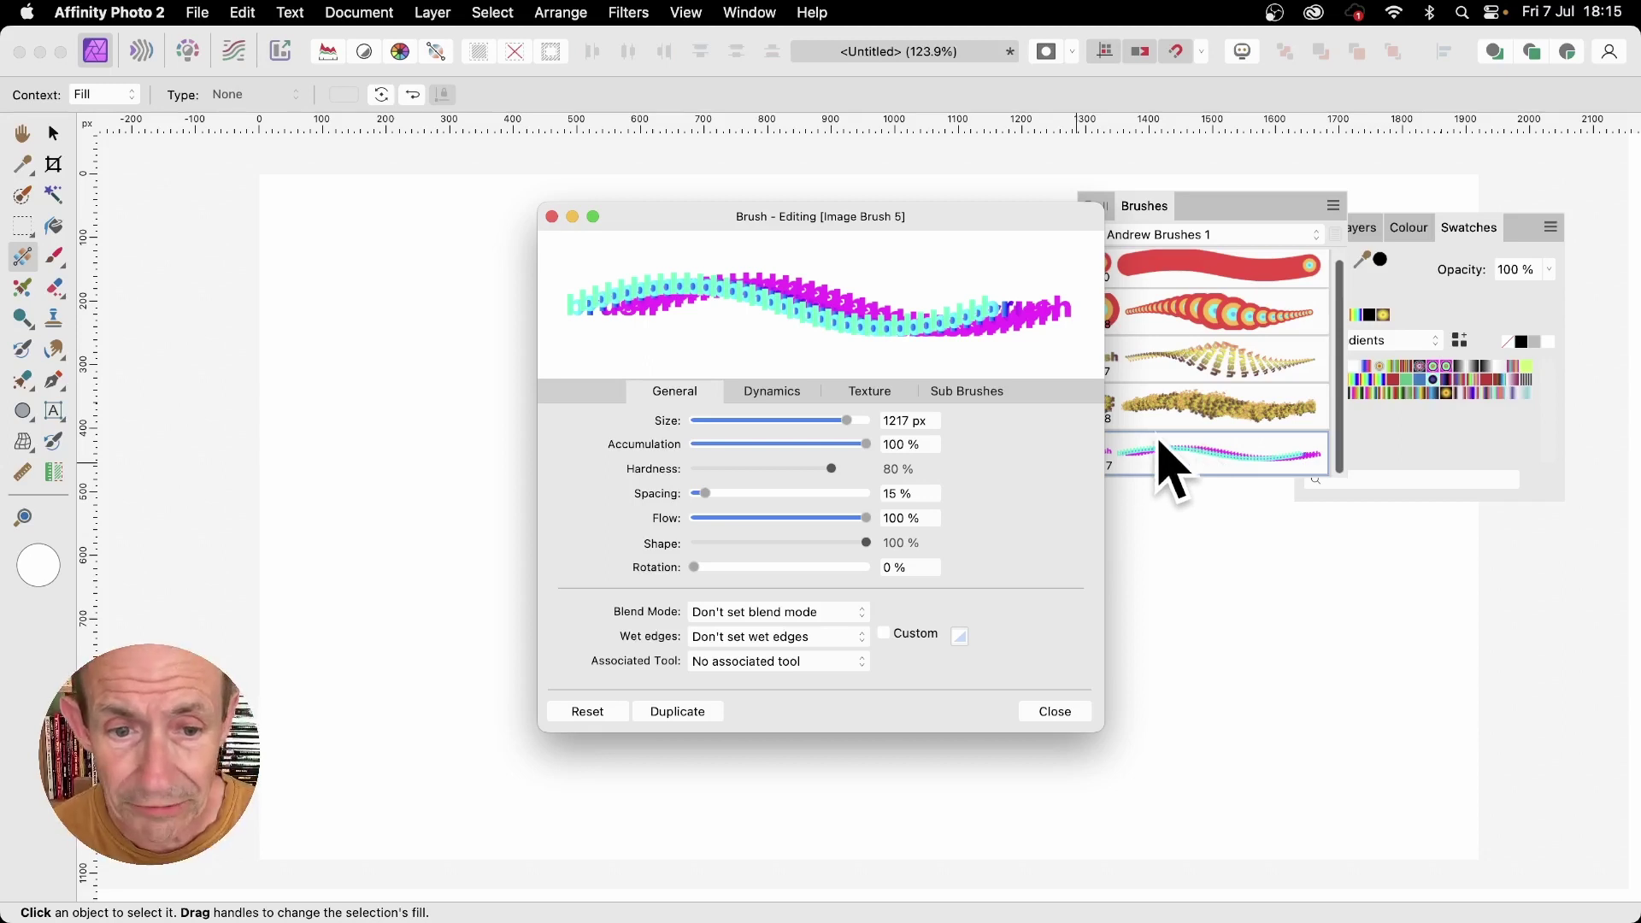
left_click_drag(706, 494, 737, 493)
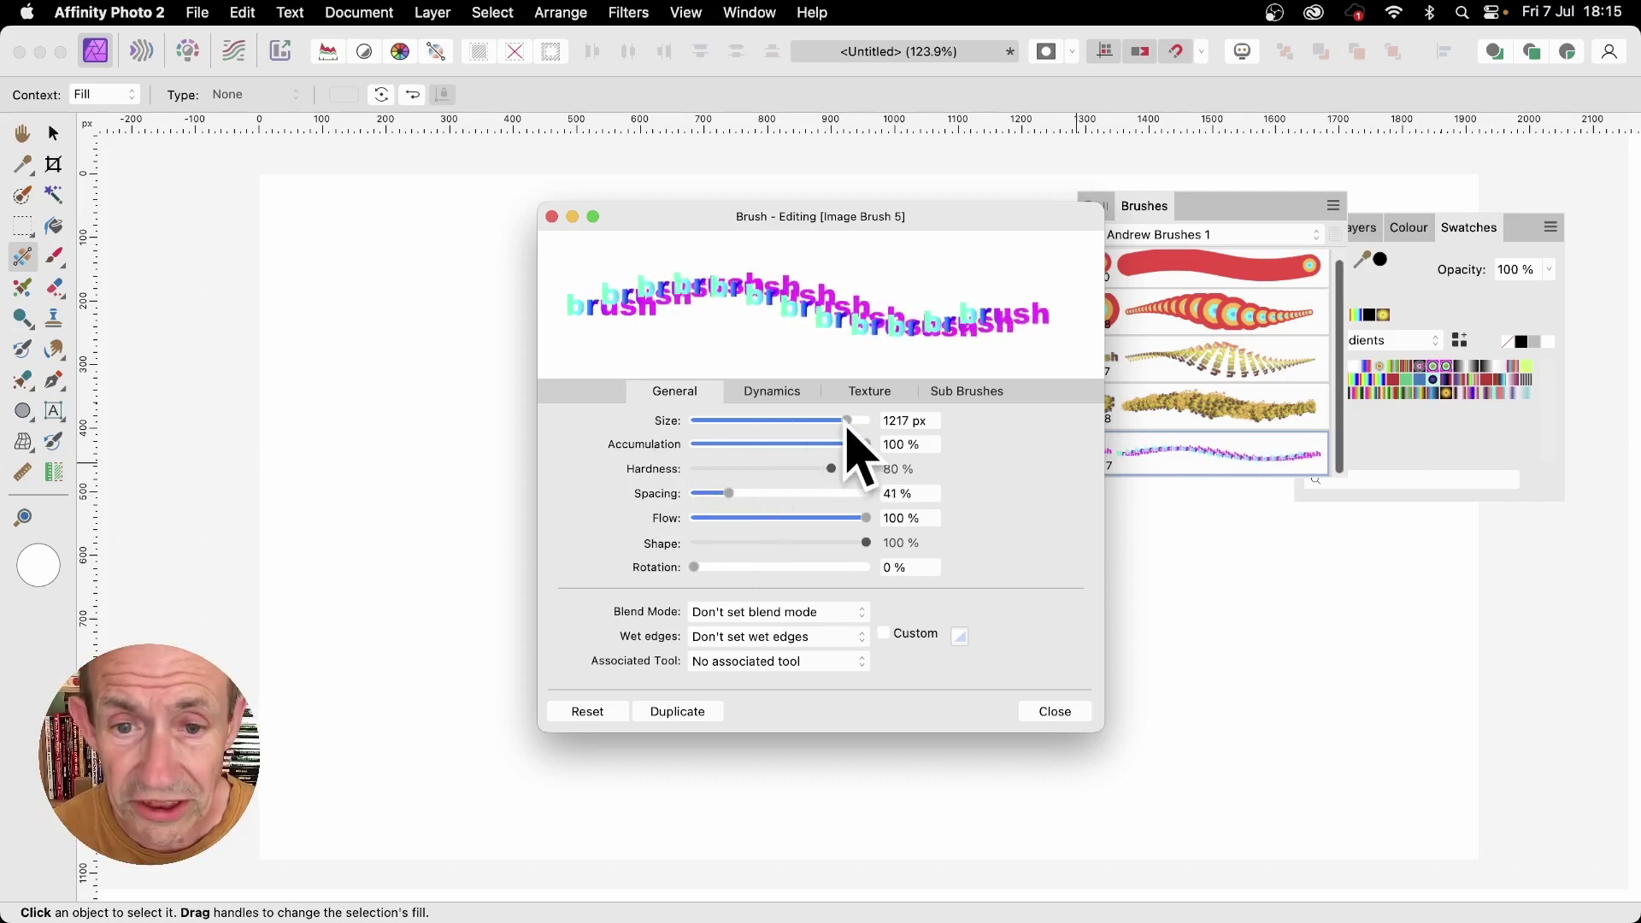
left_click_drag(845, 419, 826, 420)
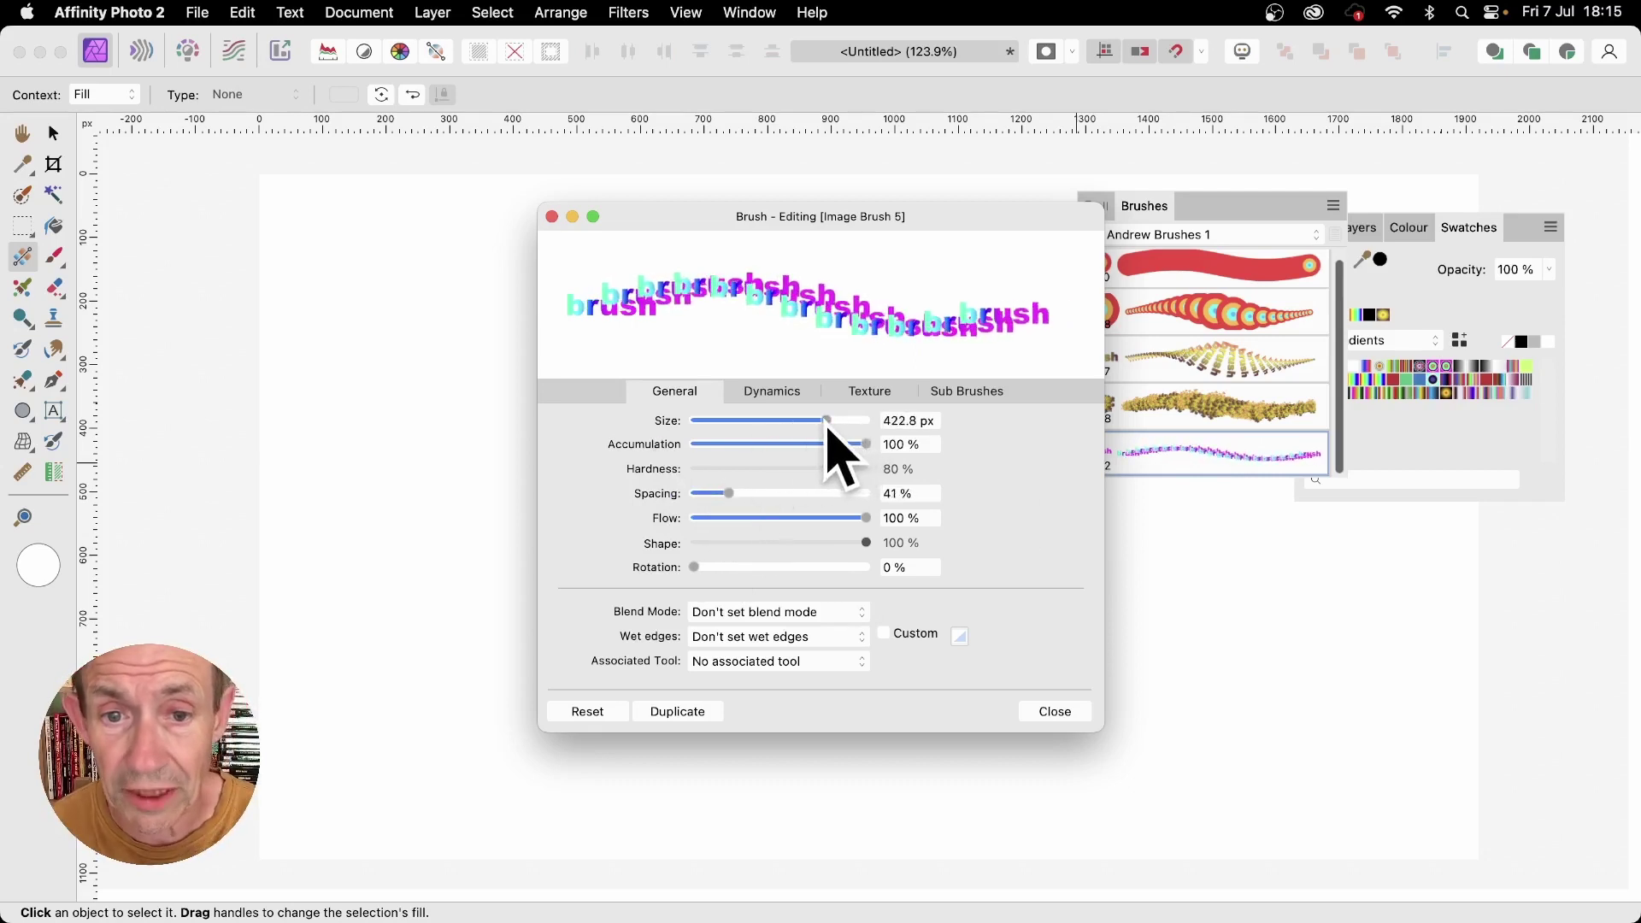
Set the brush's Size Jitter to 92 % with the Random controller.
left_click(791, 393)
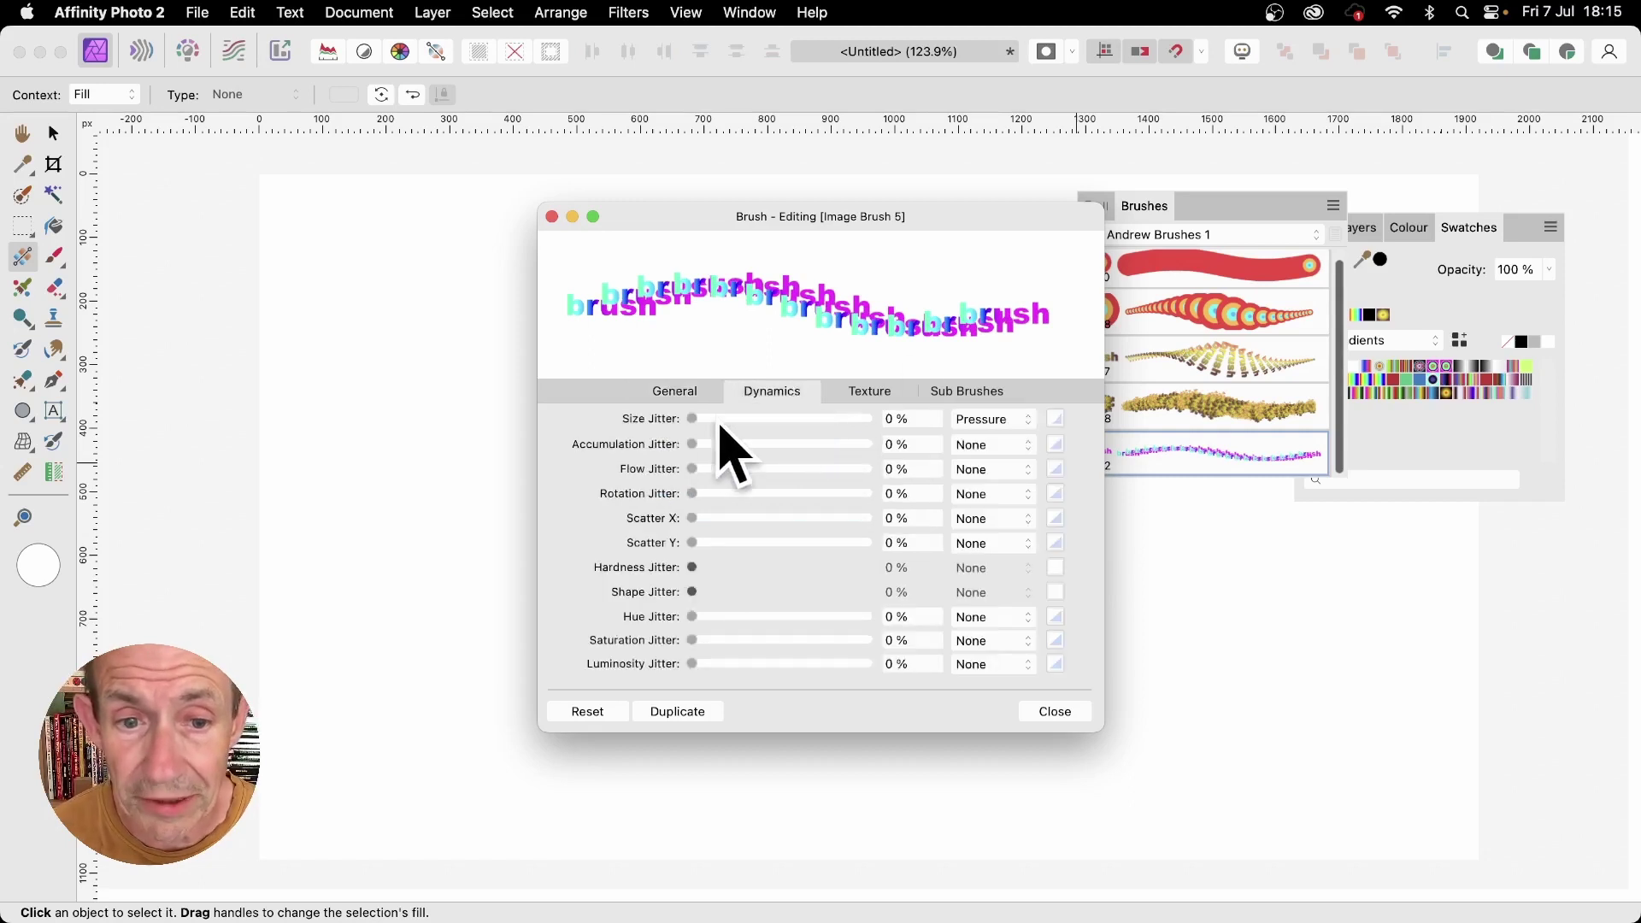
left_click_drag(708, 422, 859, 421)
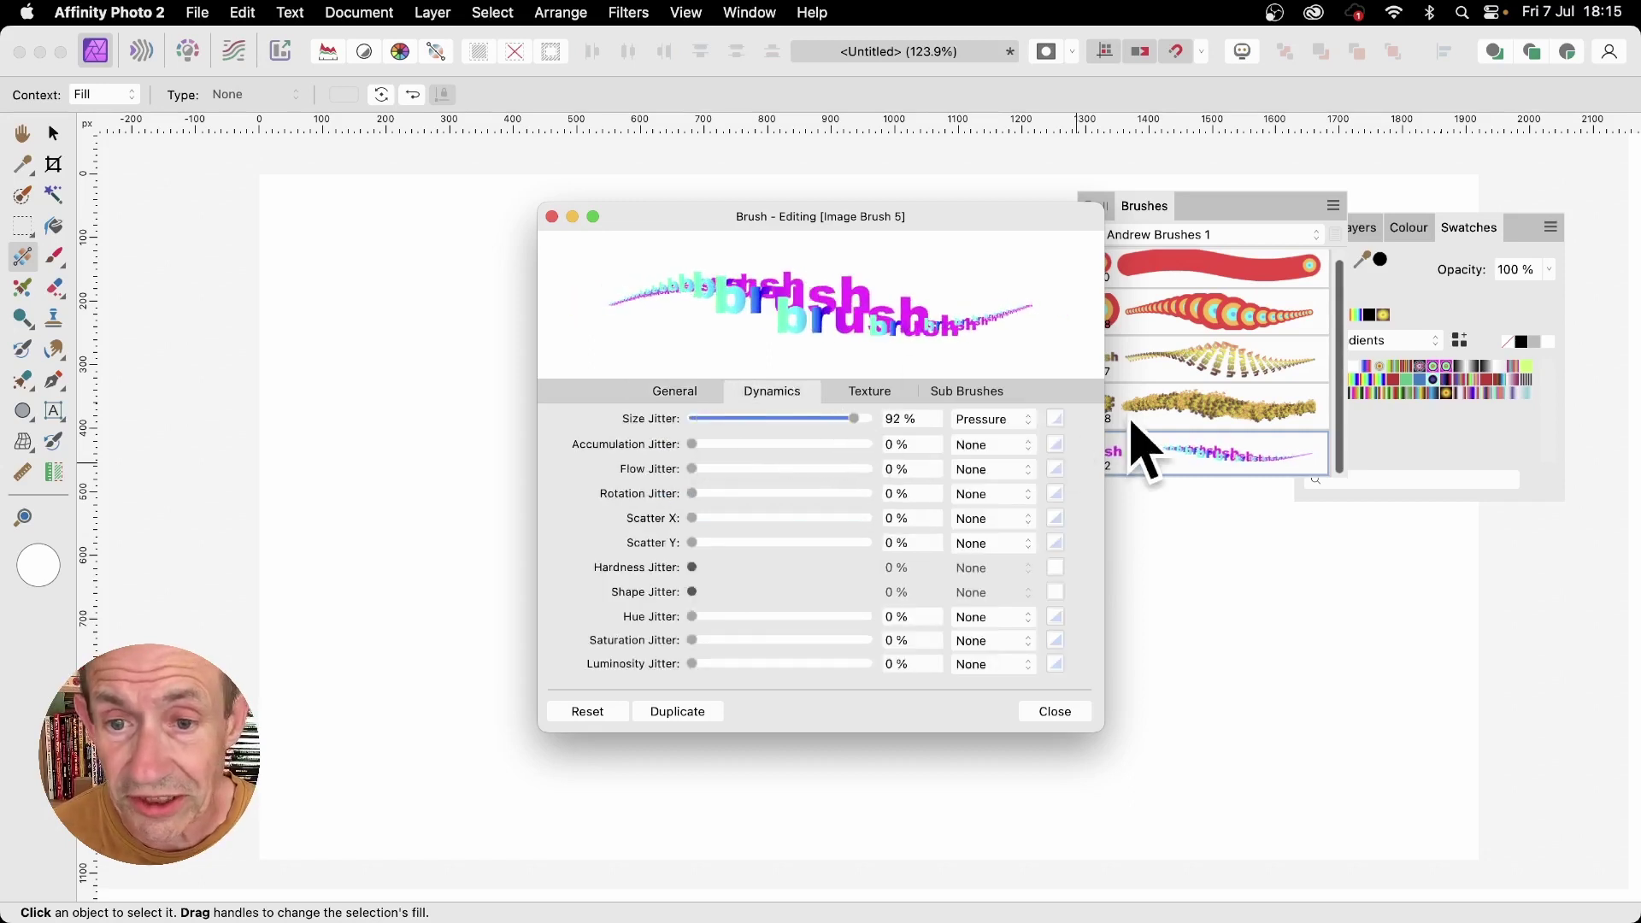
left_click(1011, 423)
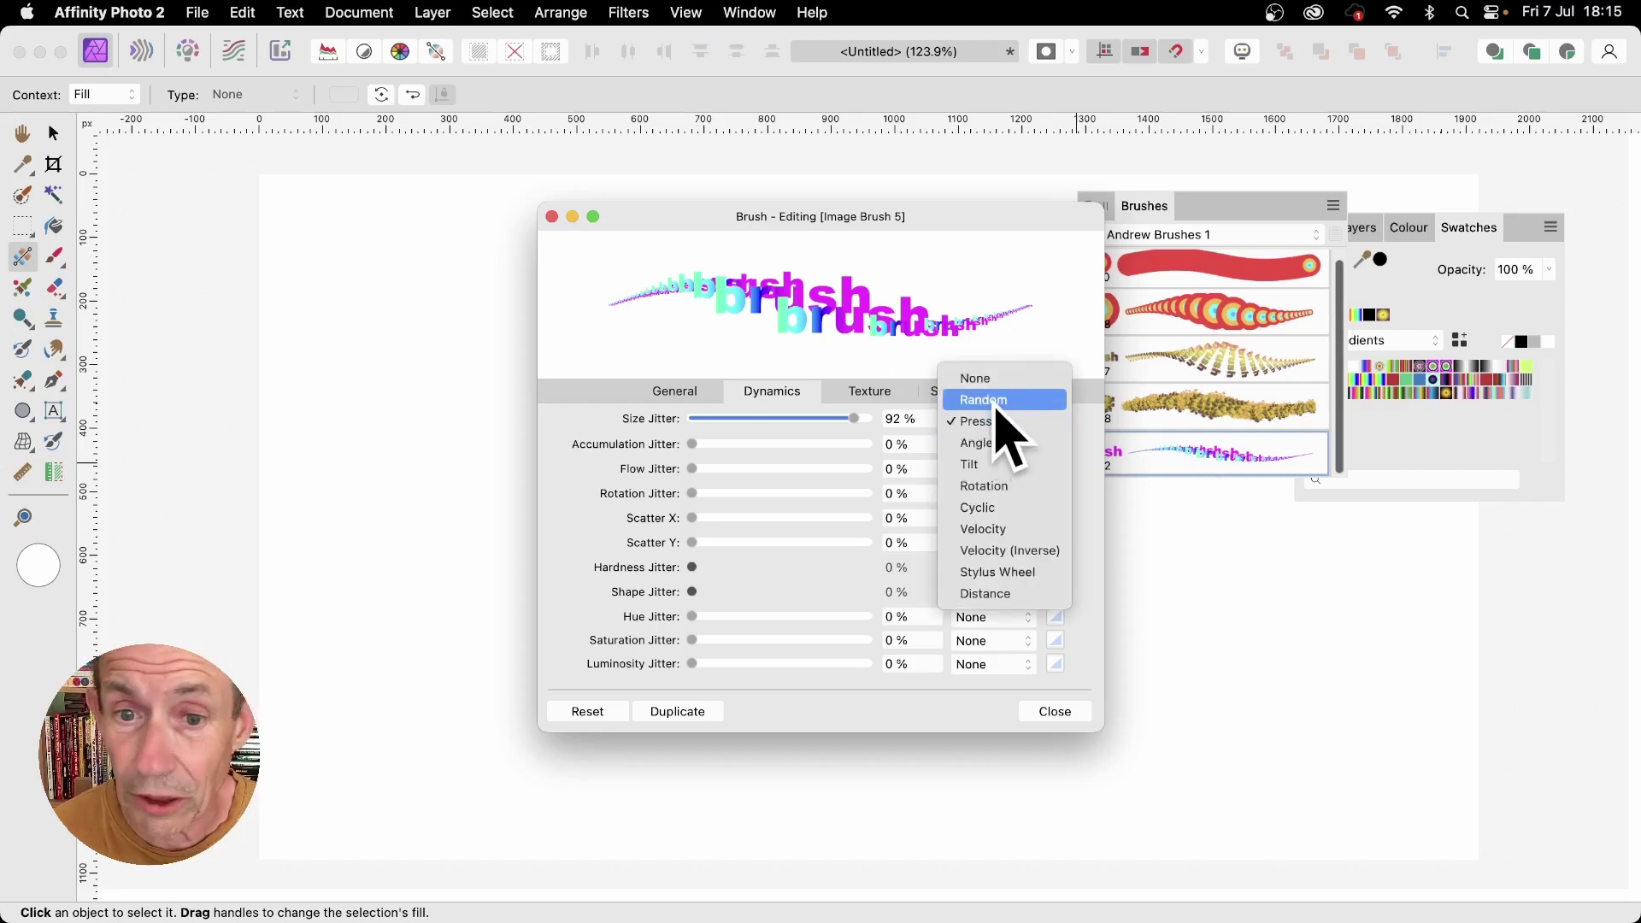
left_click(995, 405)
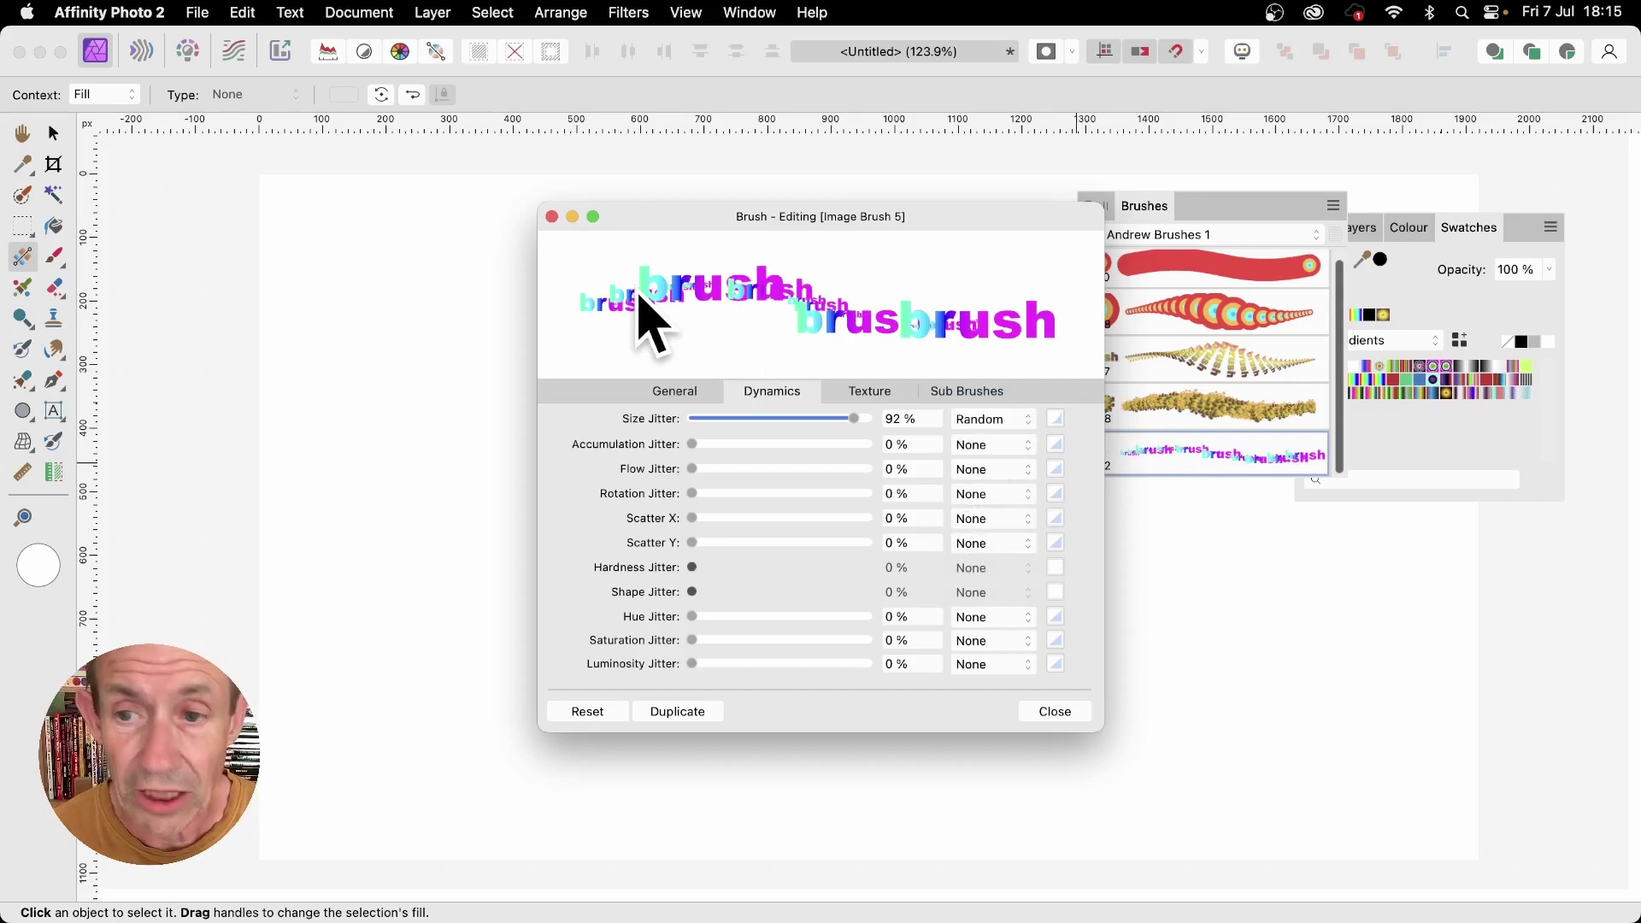
Set the brush's Rotation Jitter to 46 % and finish editing the brush.
left_click(696, 387)
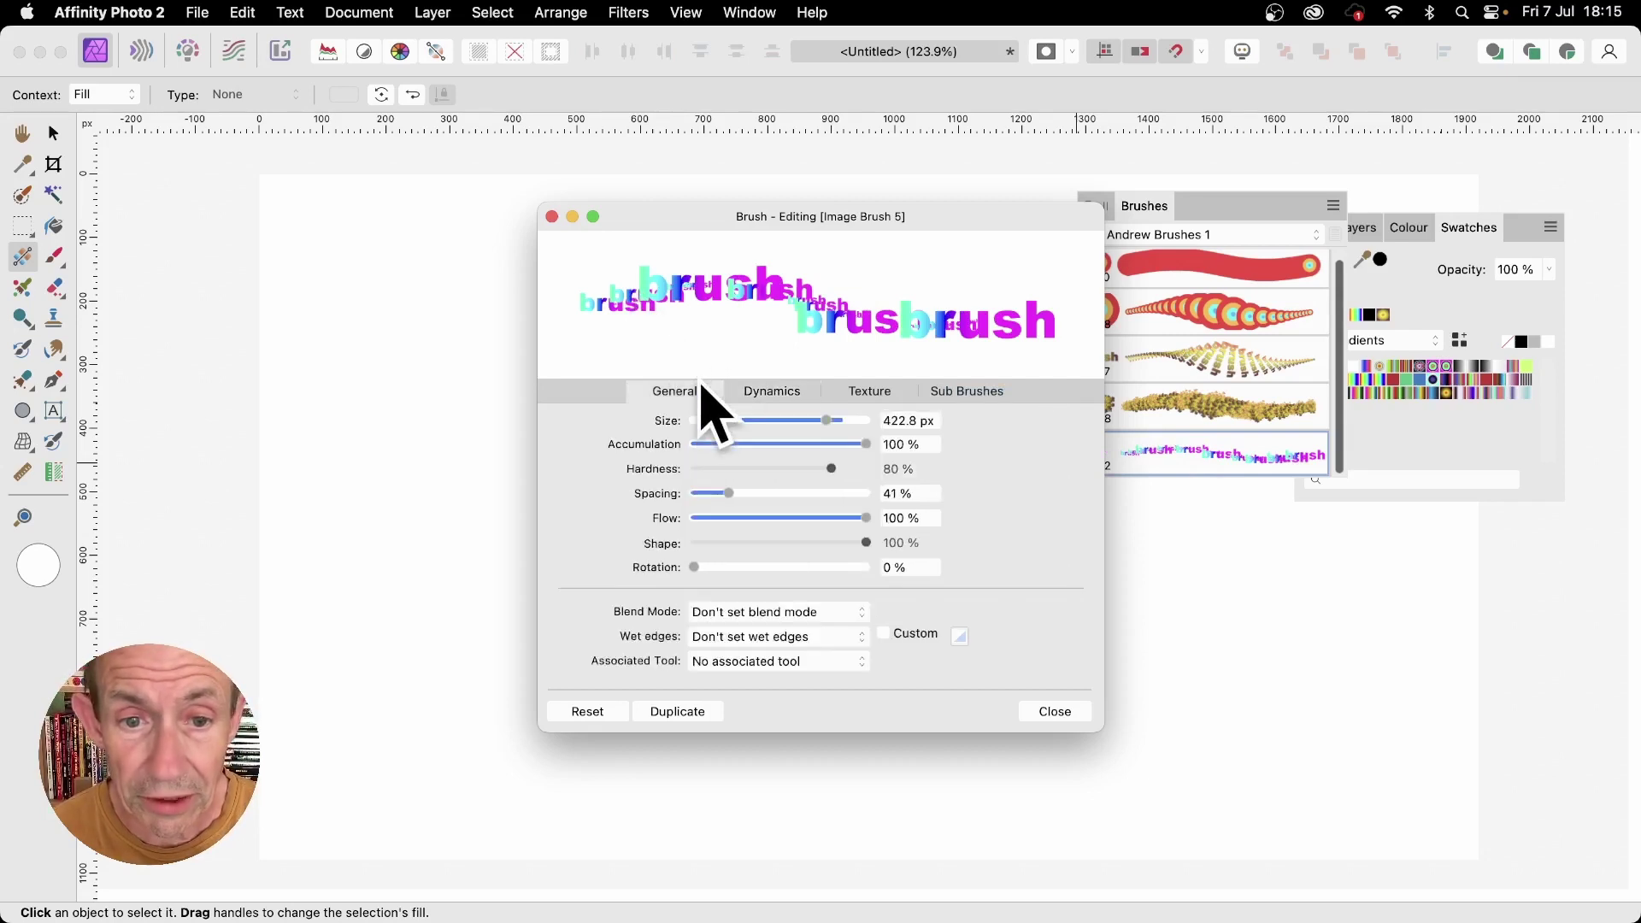
left_click(775, 393)
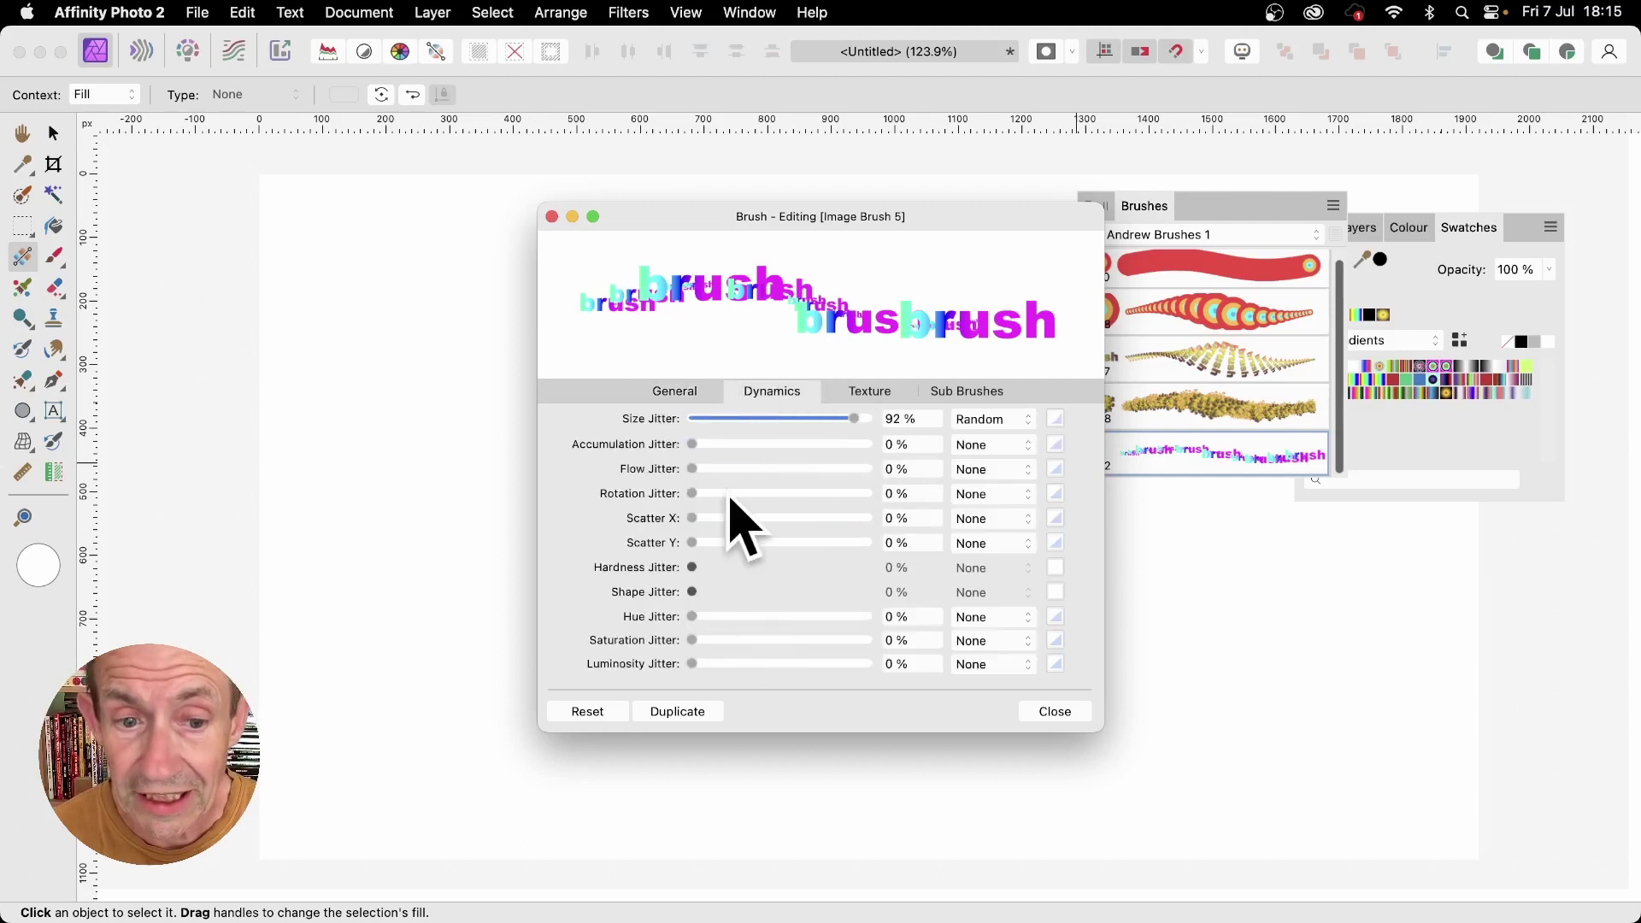
mouse_move(705, 493)
left_mouse_down()
mouse_move(797, 496)
mouse_move(772, 496)
left_mouse_up()
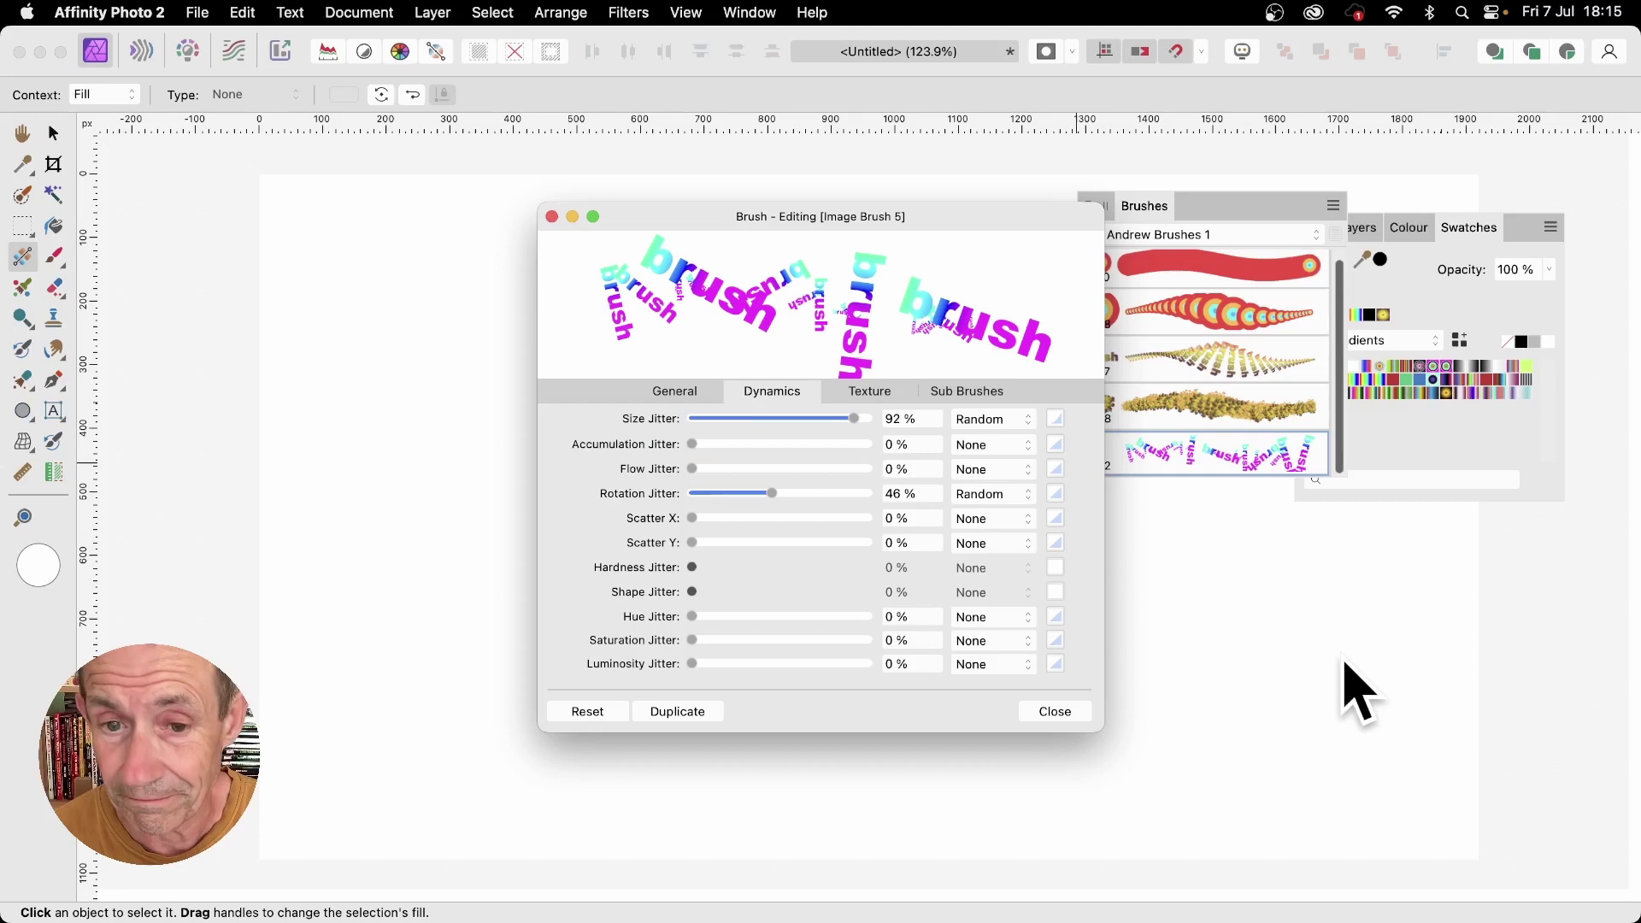
left_click(1058, 713)
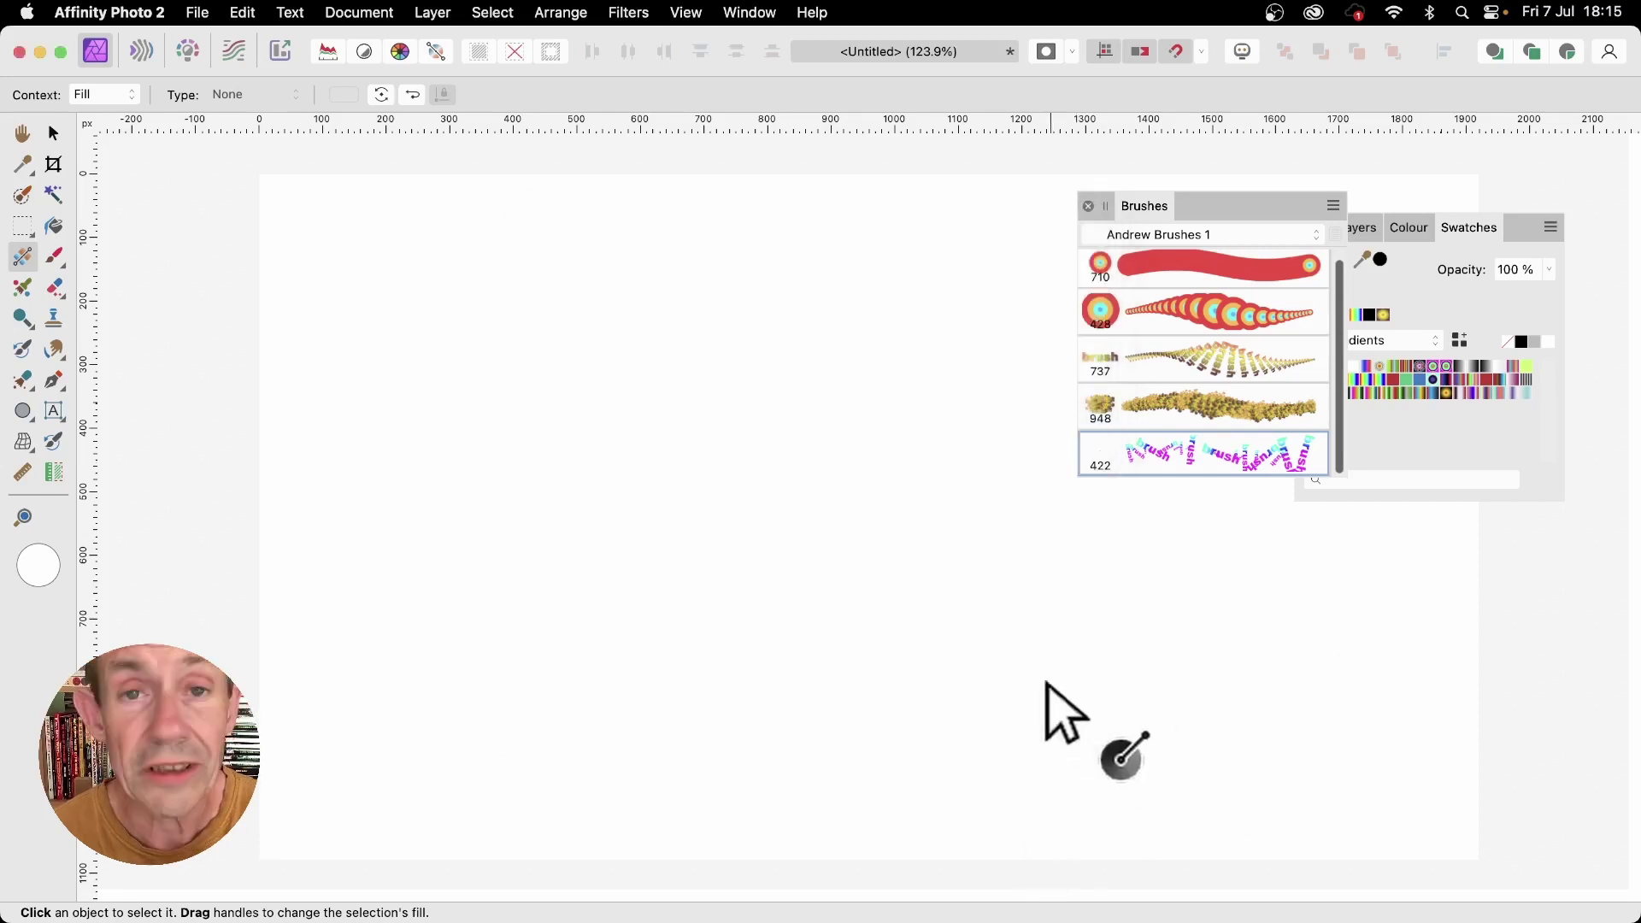
Paint a dense cluster of "brush" marks with the Paint Brush Tool and shift the painted layer towards the canvas's left half.
left_click(65, 264)
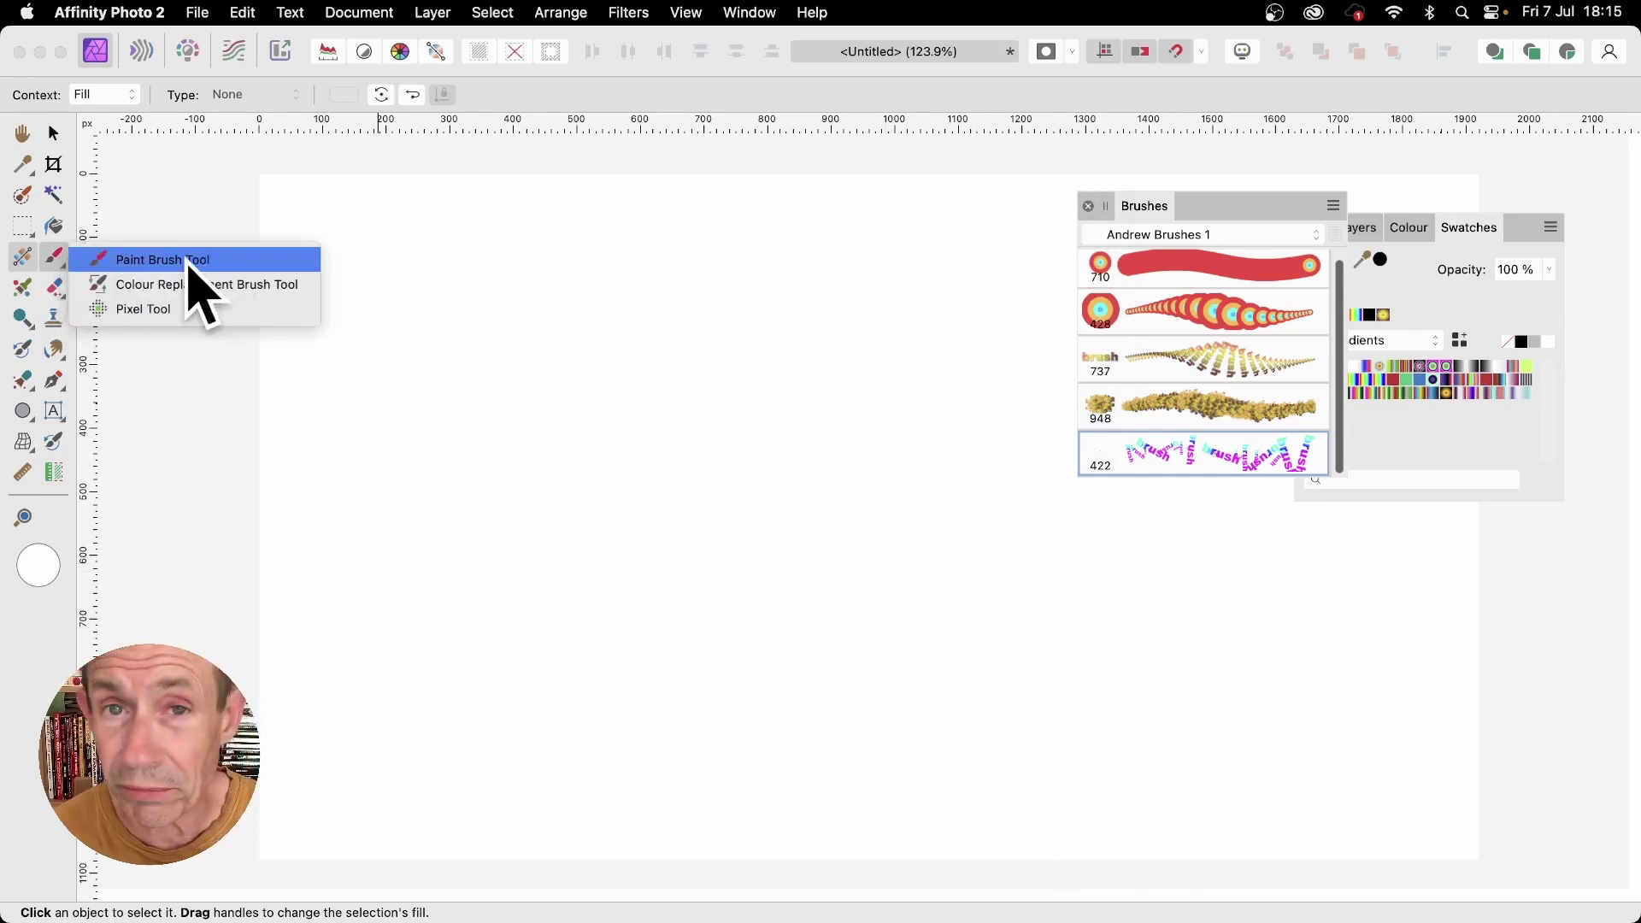
left_click(171, 260)
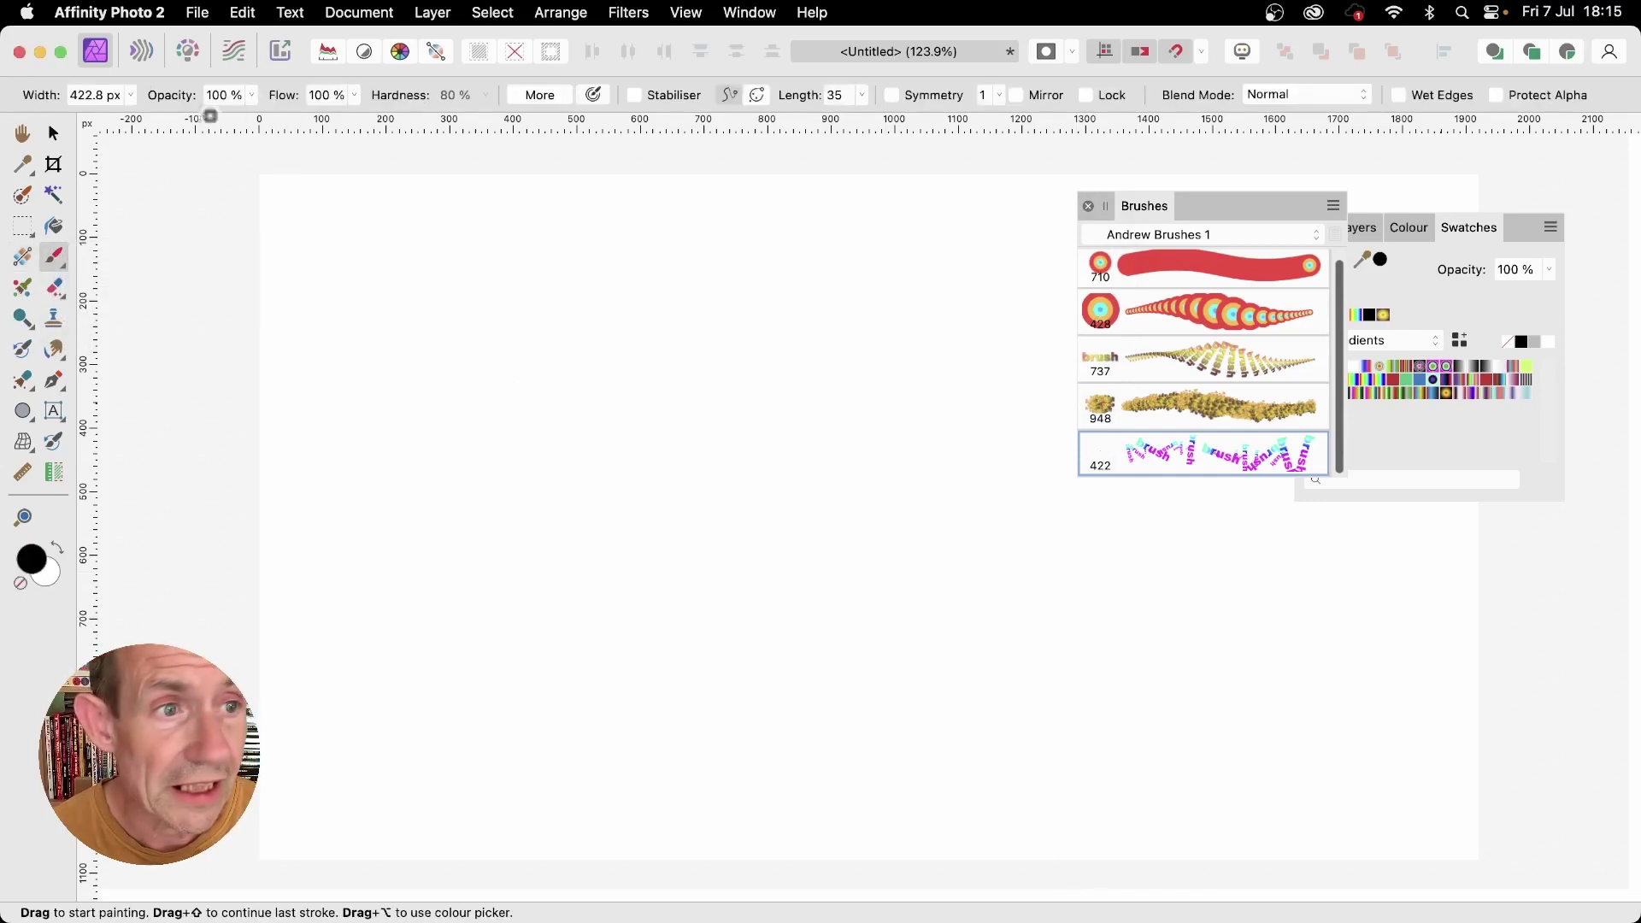
mouse_move(513, 530)
left_mouse_down()
mouse_move(744, 458)
mouse_move(1017, 410)
mouse_move(973, 490)
mouse_move(1077, 496)
mouse_move(752, 385)
mouse_move(524, 432)
mouse_move(554, 422)
left_mouse_up()
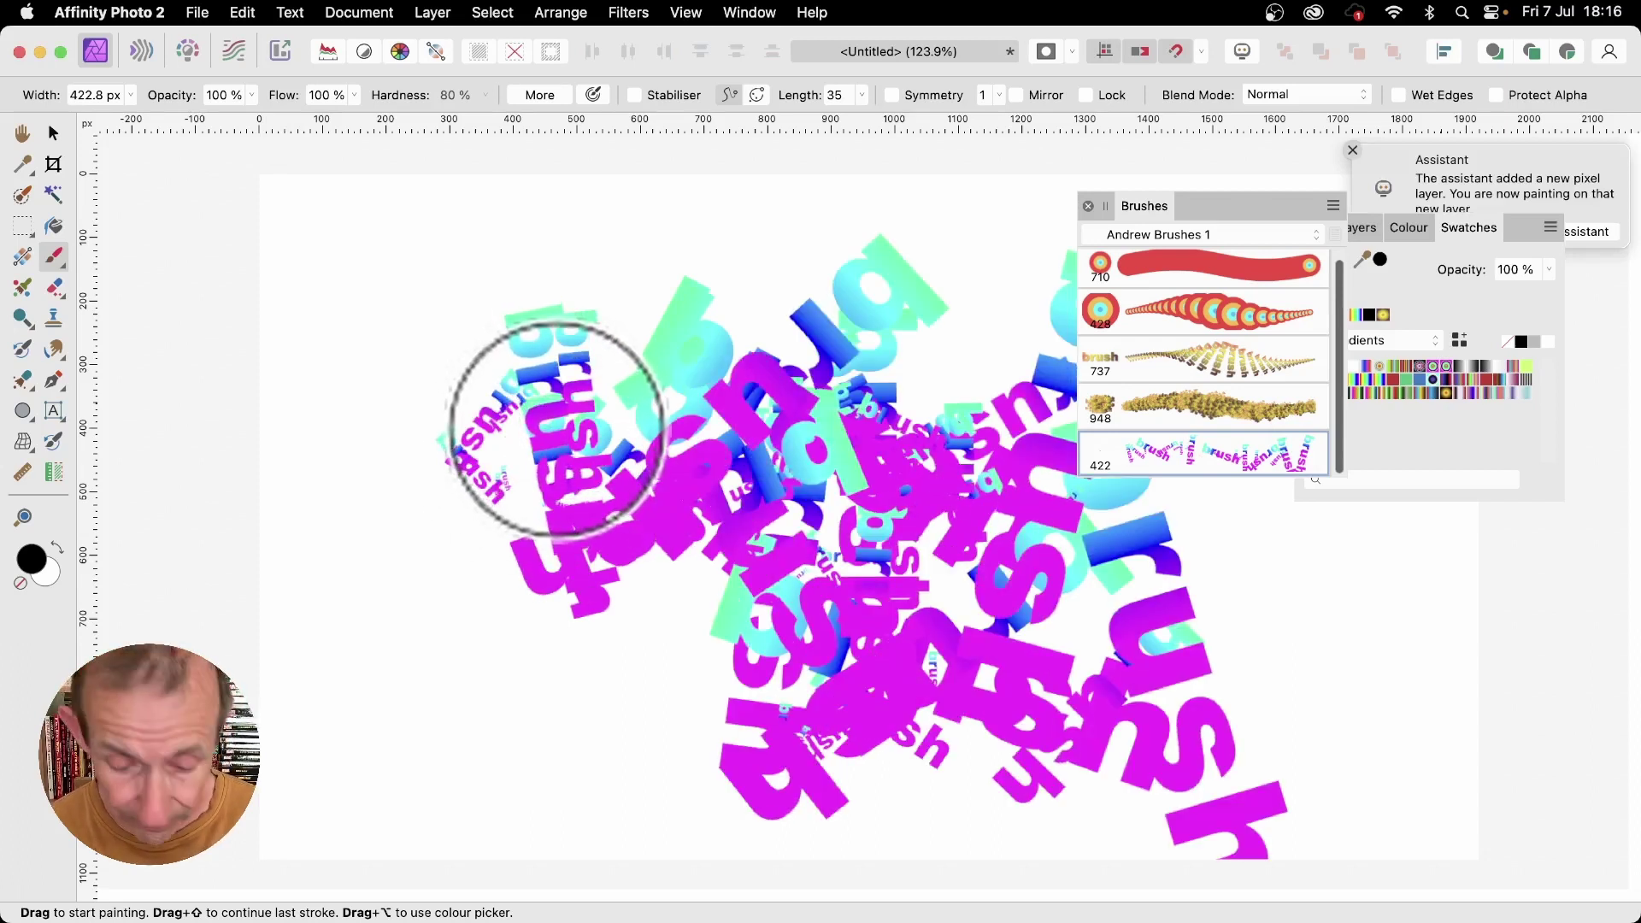
key("super+z")
mouse_move(601, 568)
left_mouse_down()
mouse_move(687, 510)
mouse_move(759, 495)
mouse_move(868, 509)
mouse_move(972, 577)
mouse_move(865, 524)
mouse_move(777, 538)
mouse_move(833, 479)
mouse_move(749, 420)
mouse_move(831, 487)
mouse_move(607, 471)
left_mouse_up()
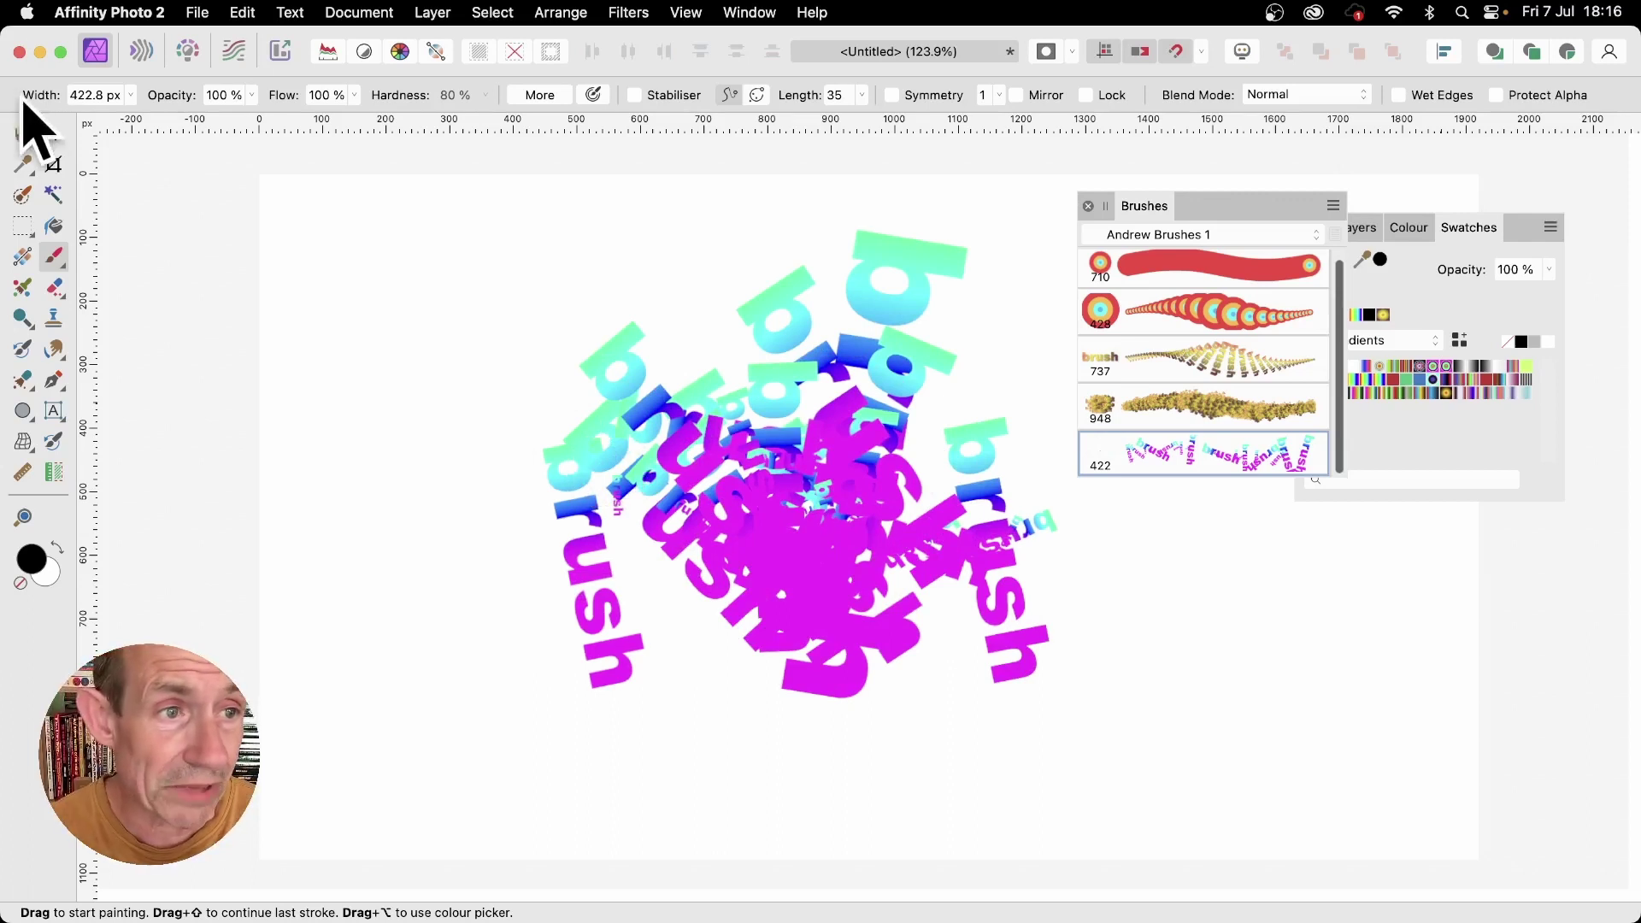
left_click(53, 133)
mouse_move(898, 586)
left_mouse_down()
mouse_move(769, 542)
mouse_move(809, 600)
left_mouse_up()
Add an Outer Shadow to the painted pixel layer with 79 % opacity, 20.1 px radius, 22 px offset and 58 % intensity.
left_click(1367, 227)
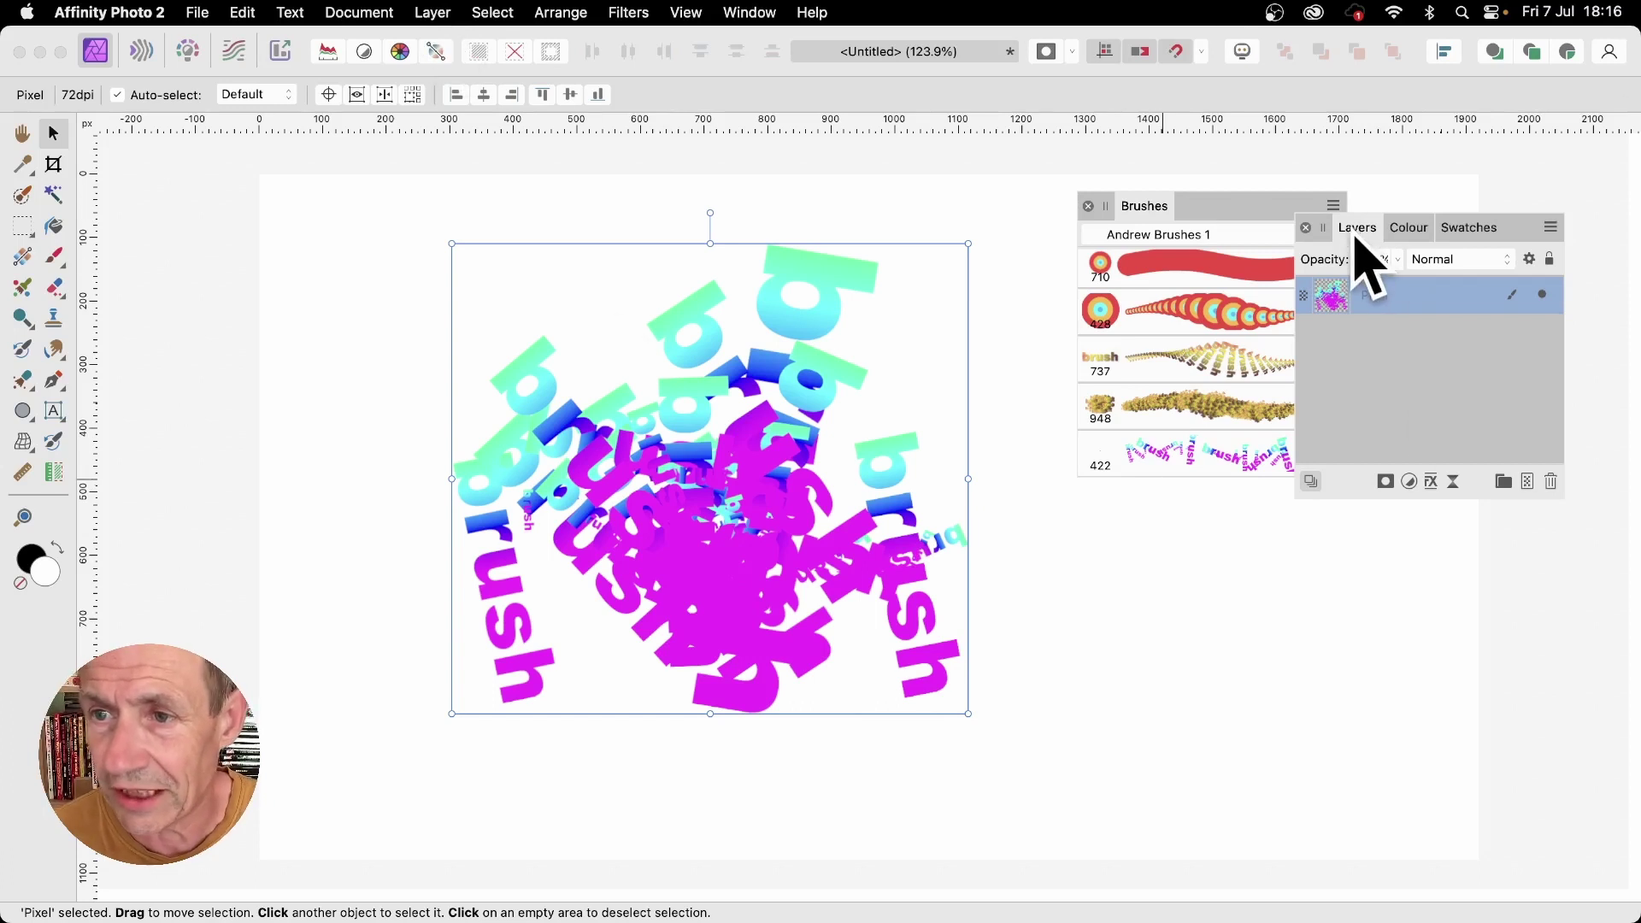
left_click(1431, 487)
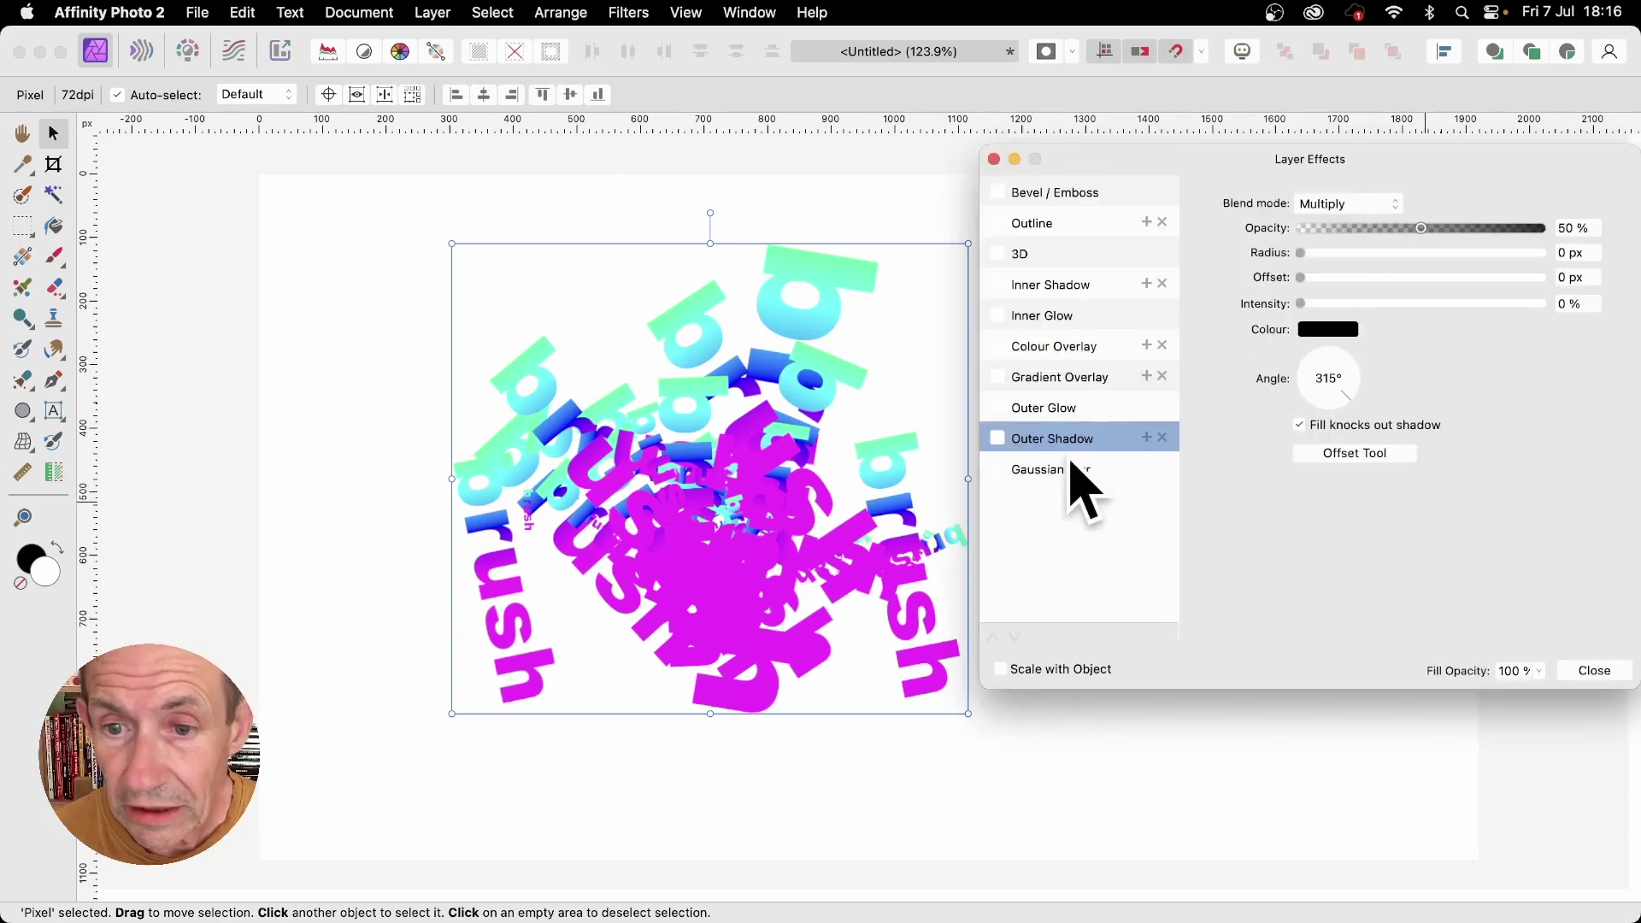
left_click(998, 439)
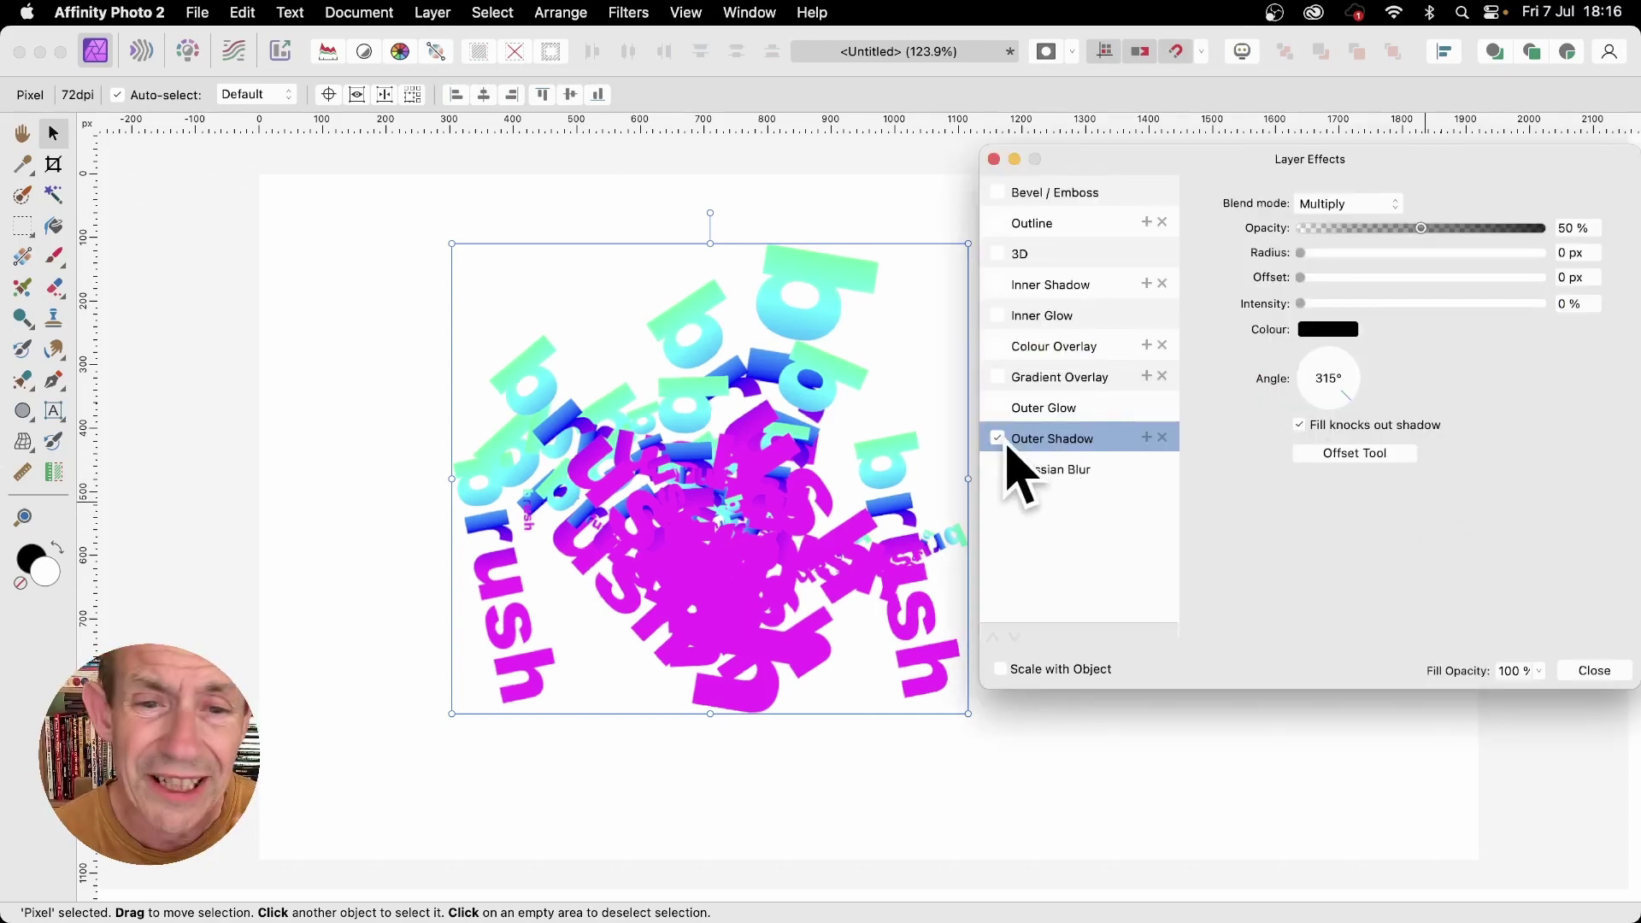
left_click_drag(1316, 254, 1442, 305)
left_click_drag(1422, 228, 1490, 229)
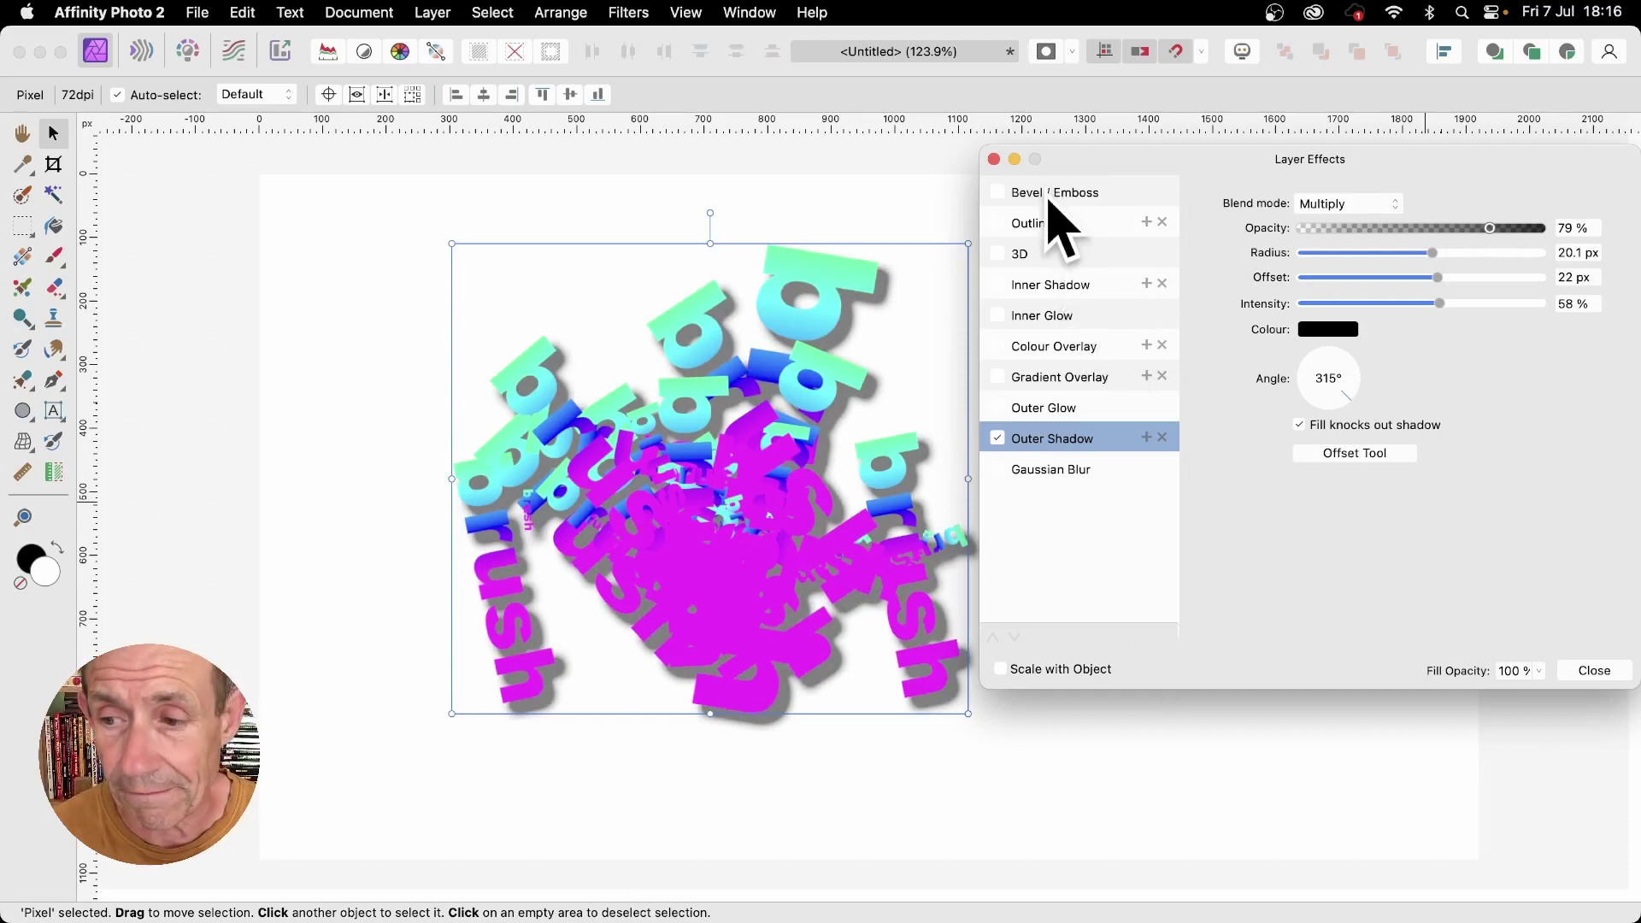
left_click(1592, 670)
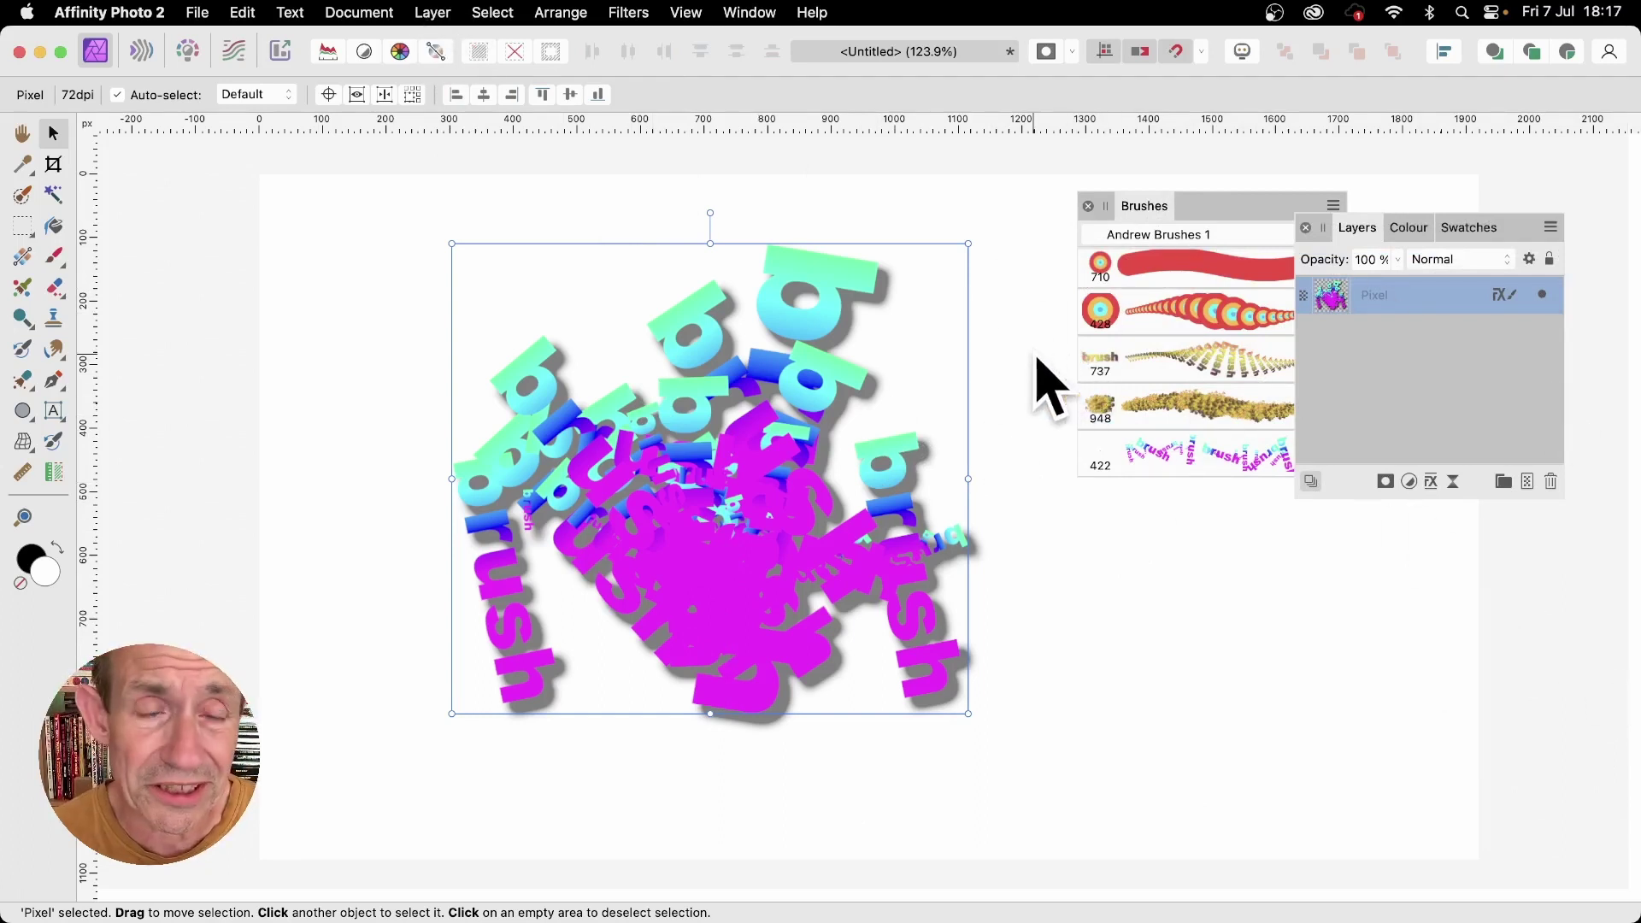
Rasterise the painted pixel layer with Preserve layer FX turned off so the shadow is baked into the pixels.
left_click(436, 16)
scroll(572, 599, "down", 5)
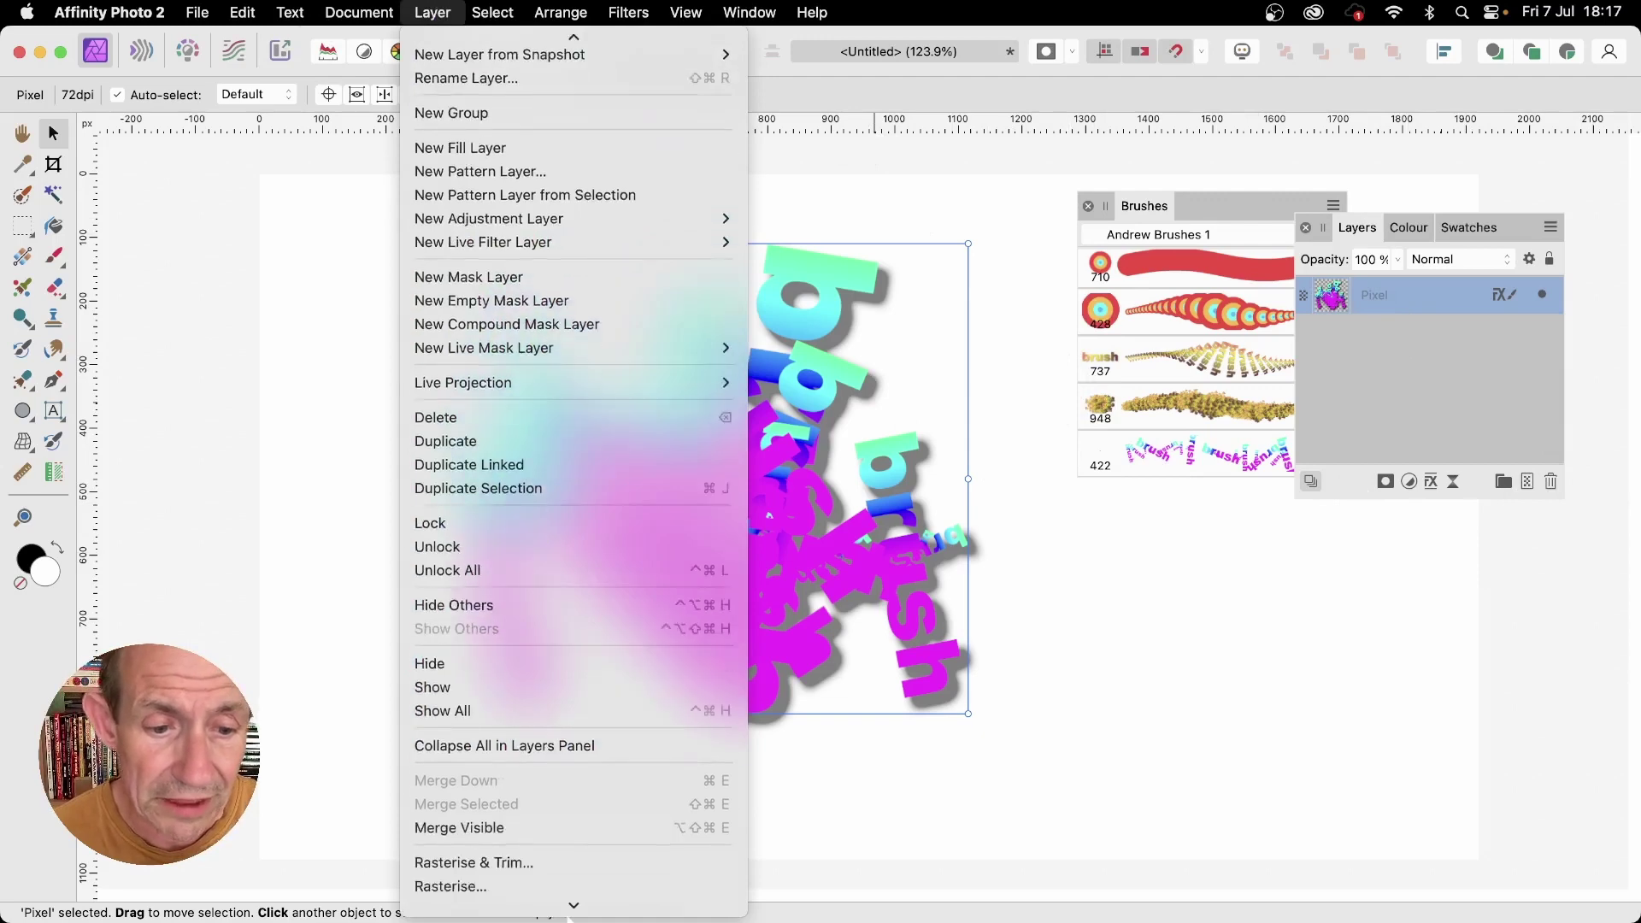
left_click(579, 747)
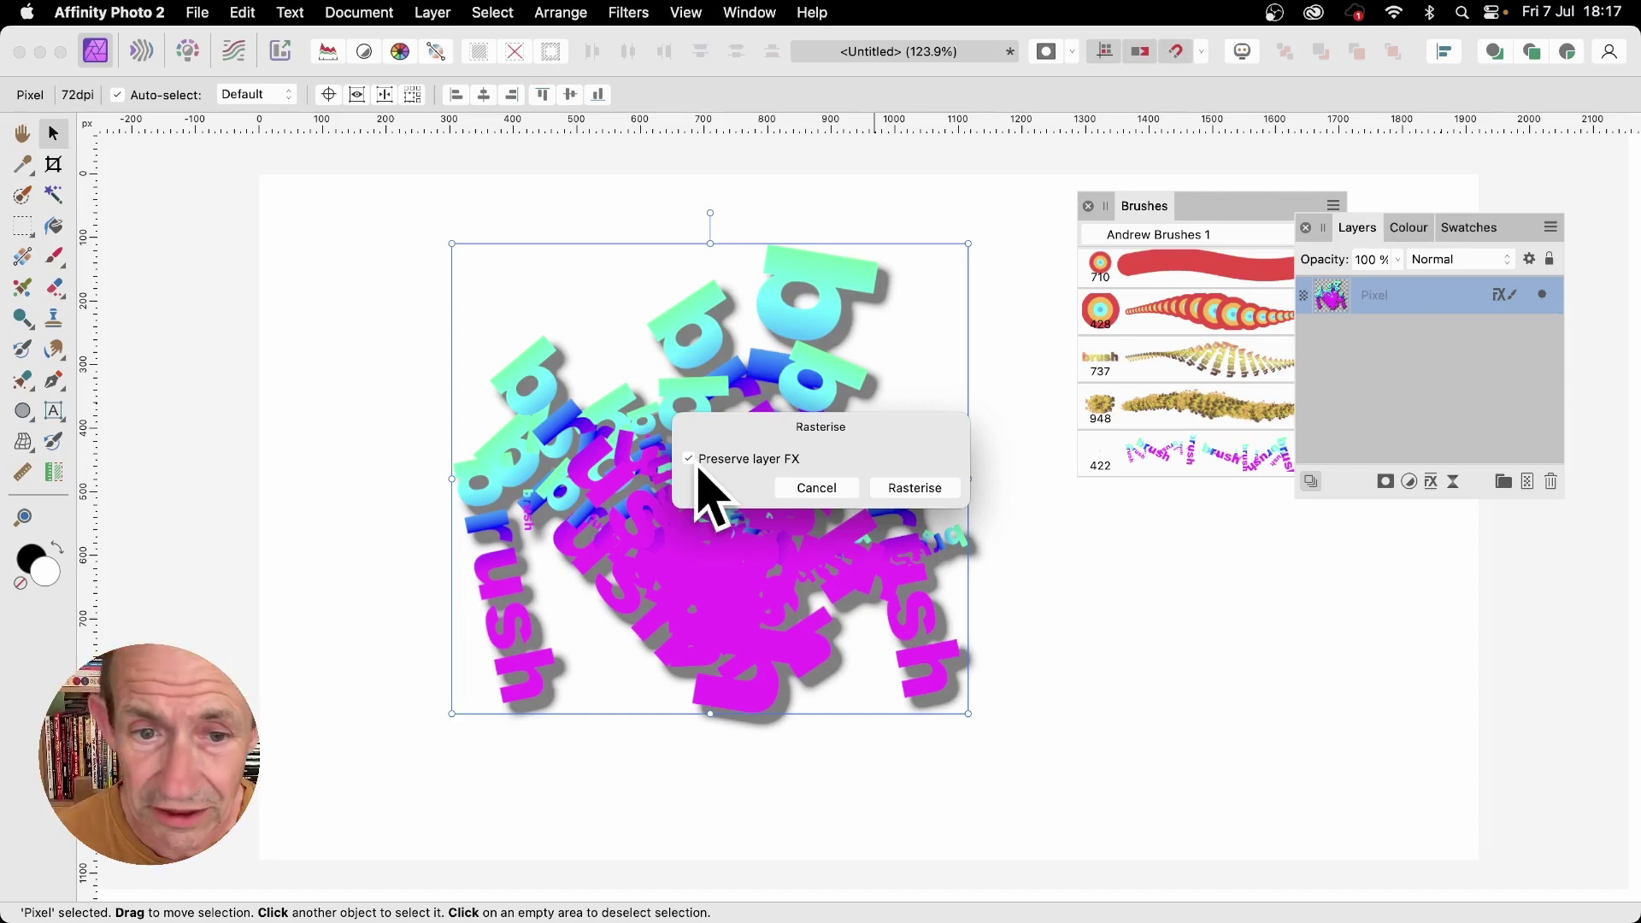
left_click(691, 460)
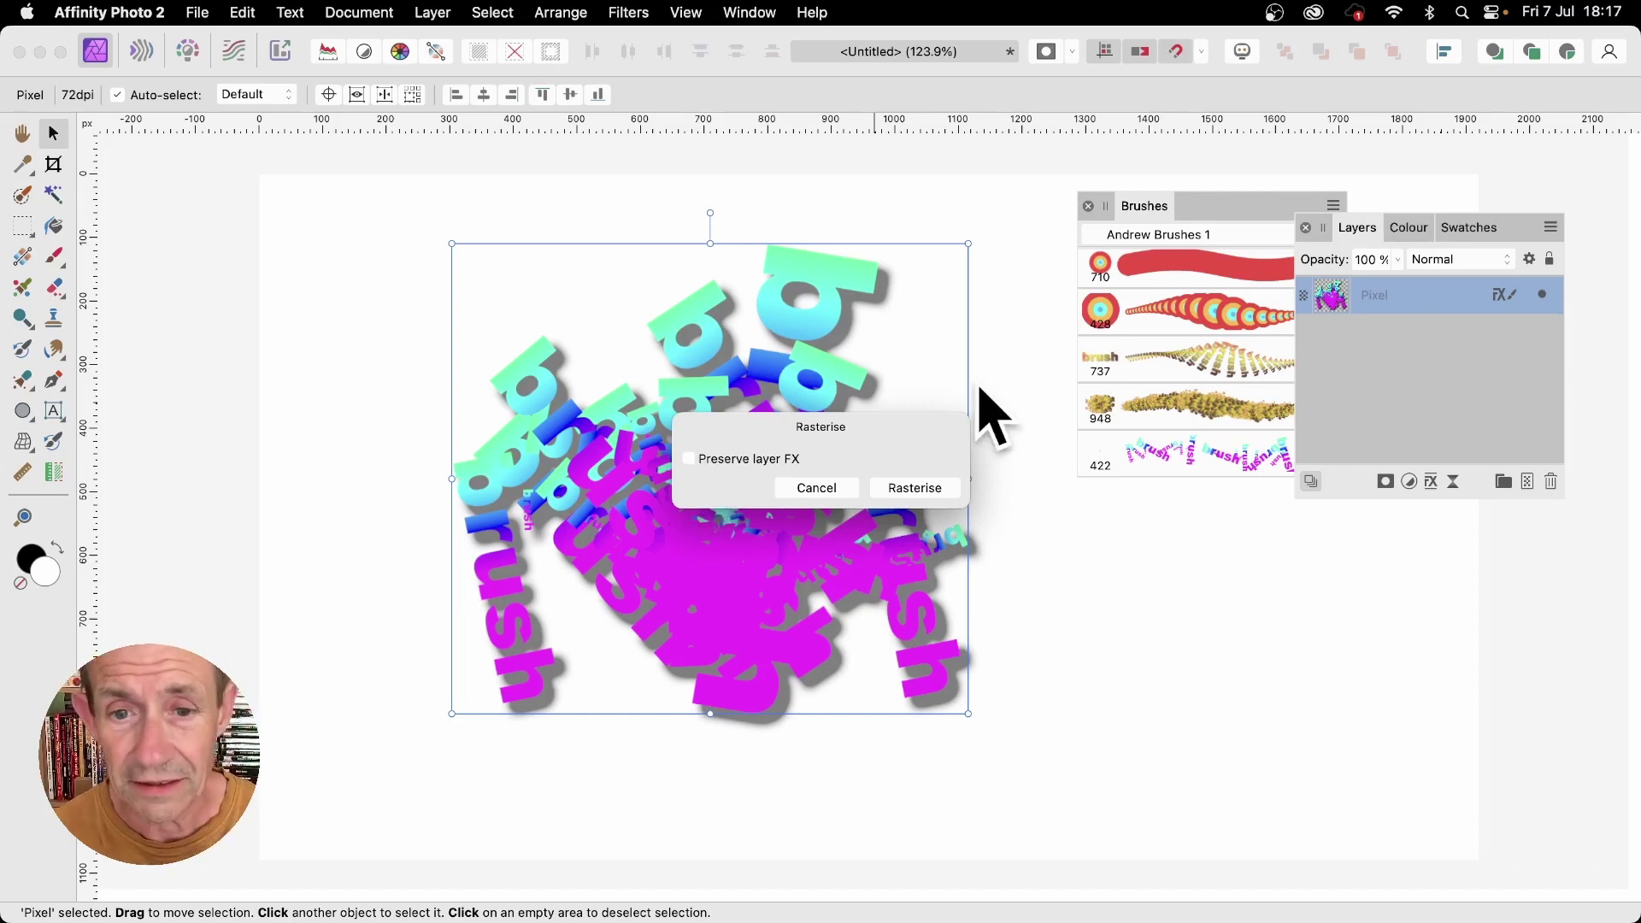
left_click(919, 486)
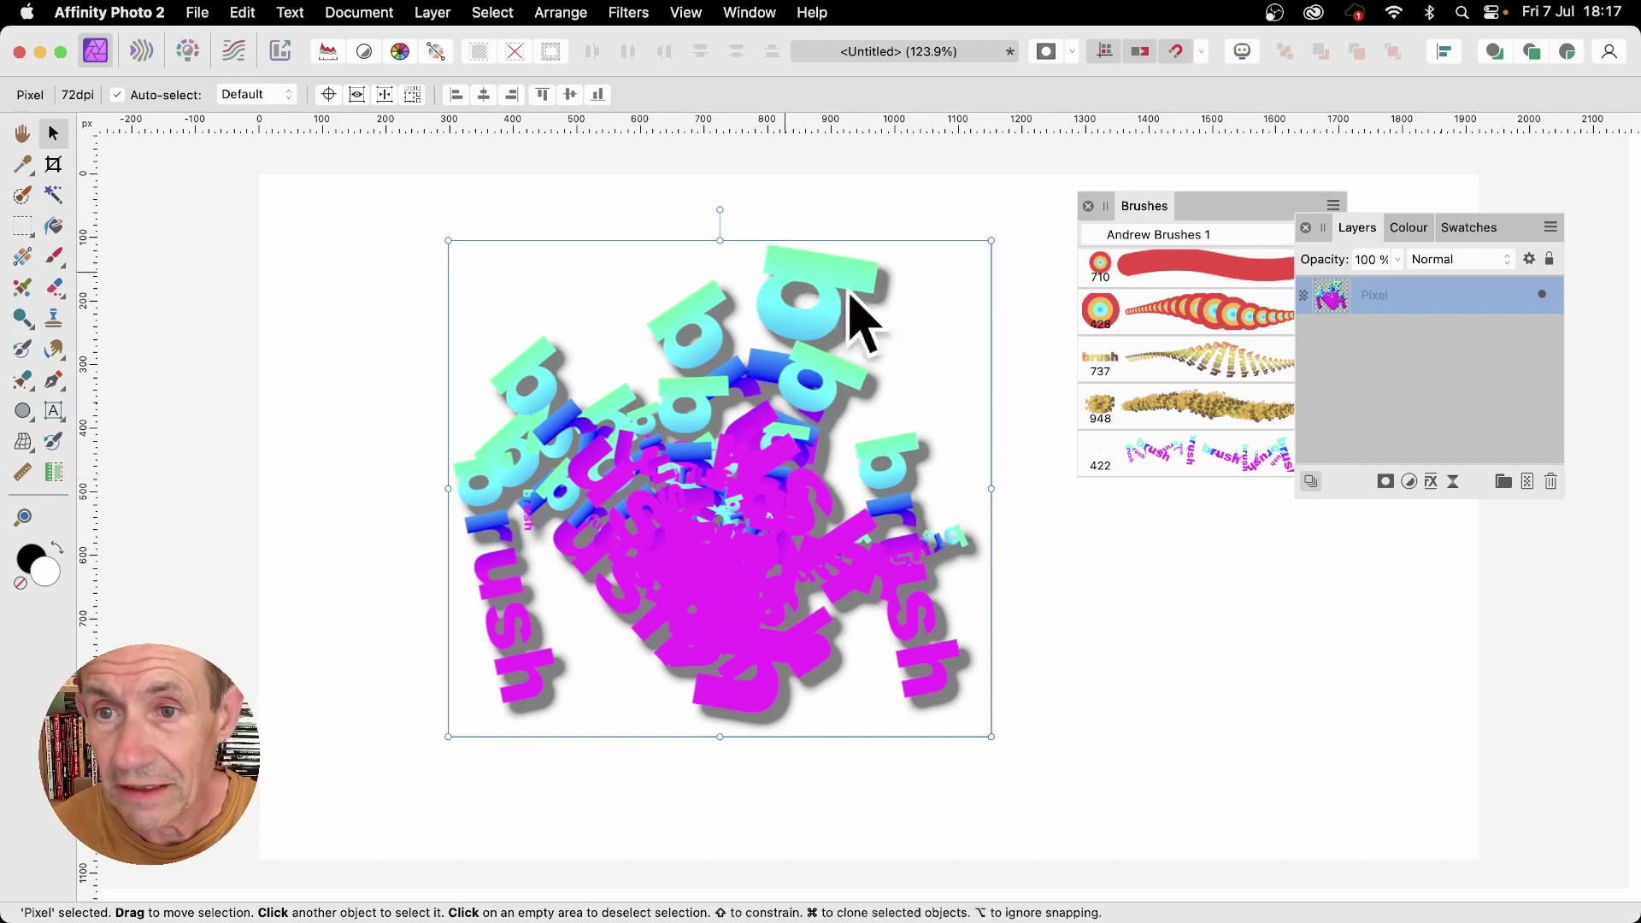
Create a new brush from the rasterised artwork in the Andrew Brushes 1 category and delete the artwork layer.
left_click(1149, 208)
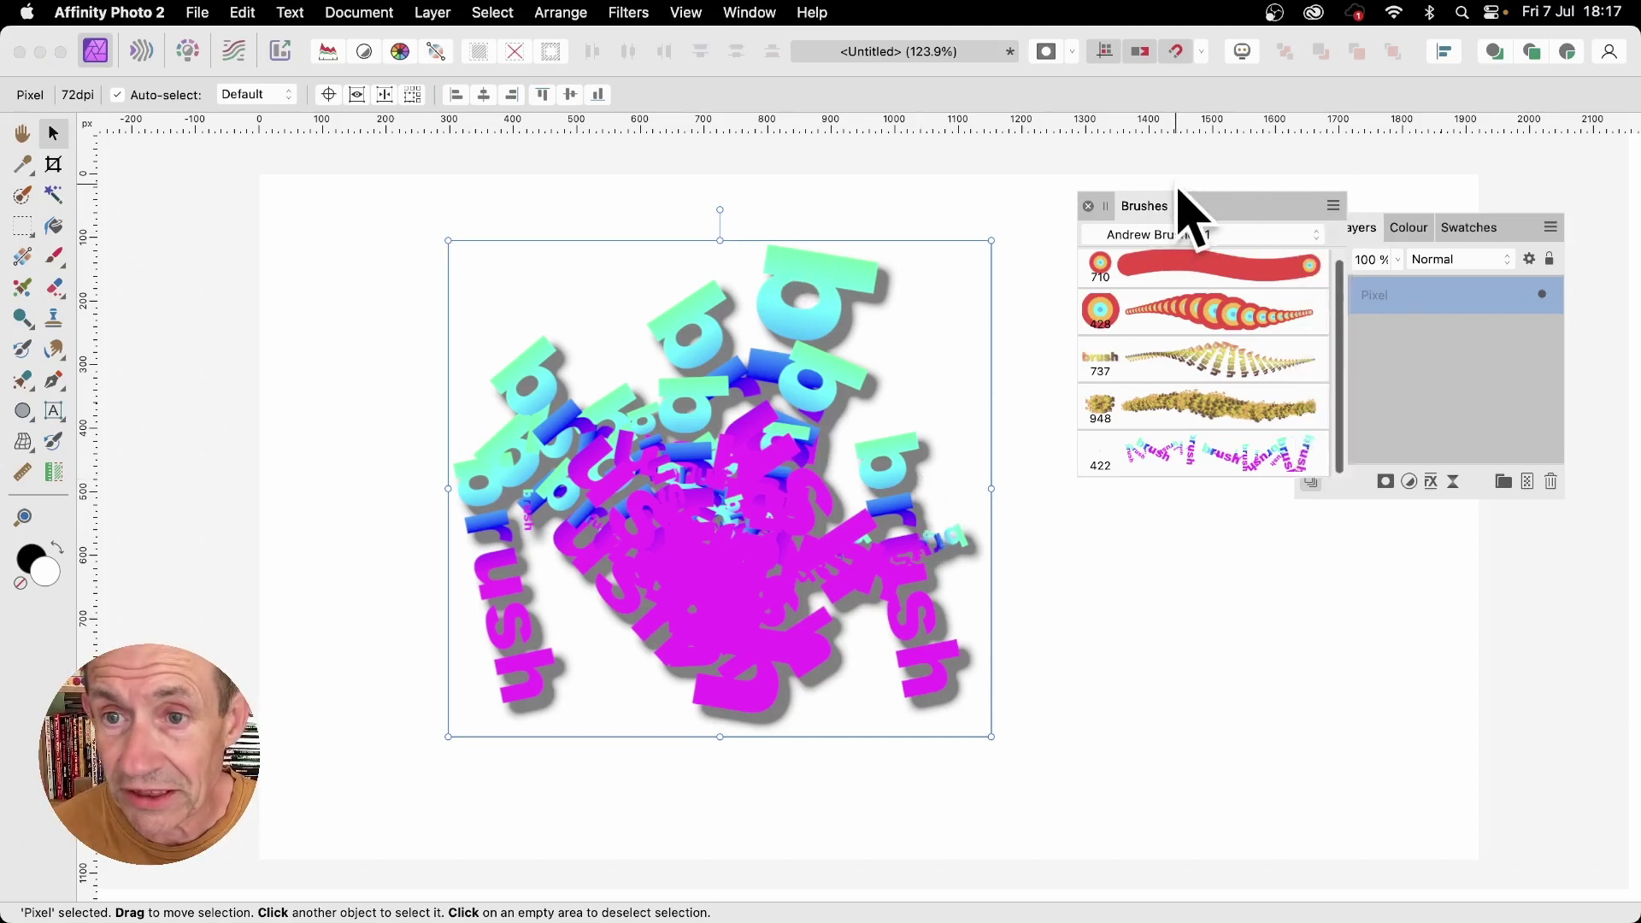
left_click(1332, 206)
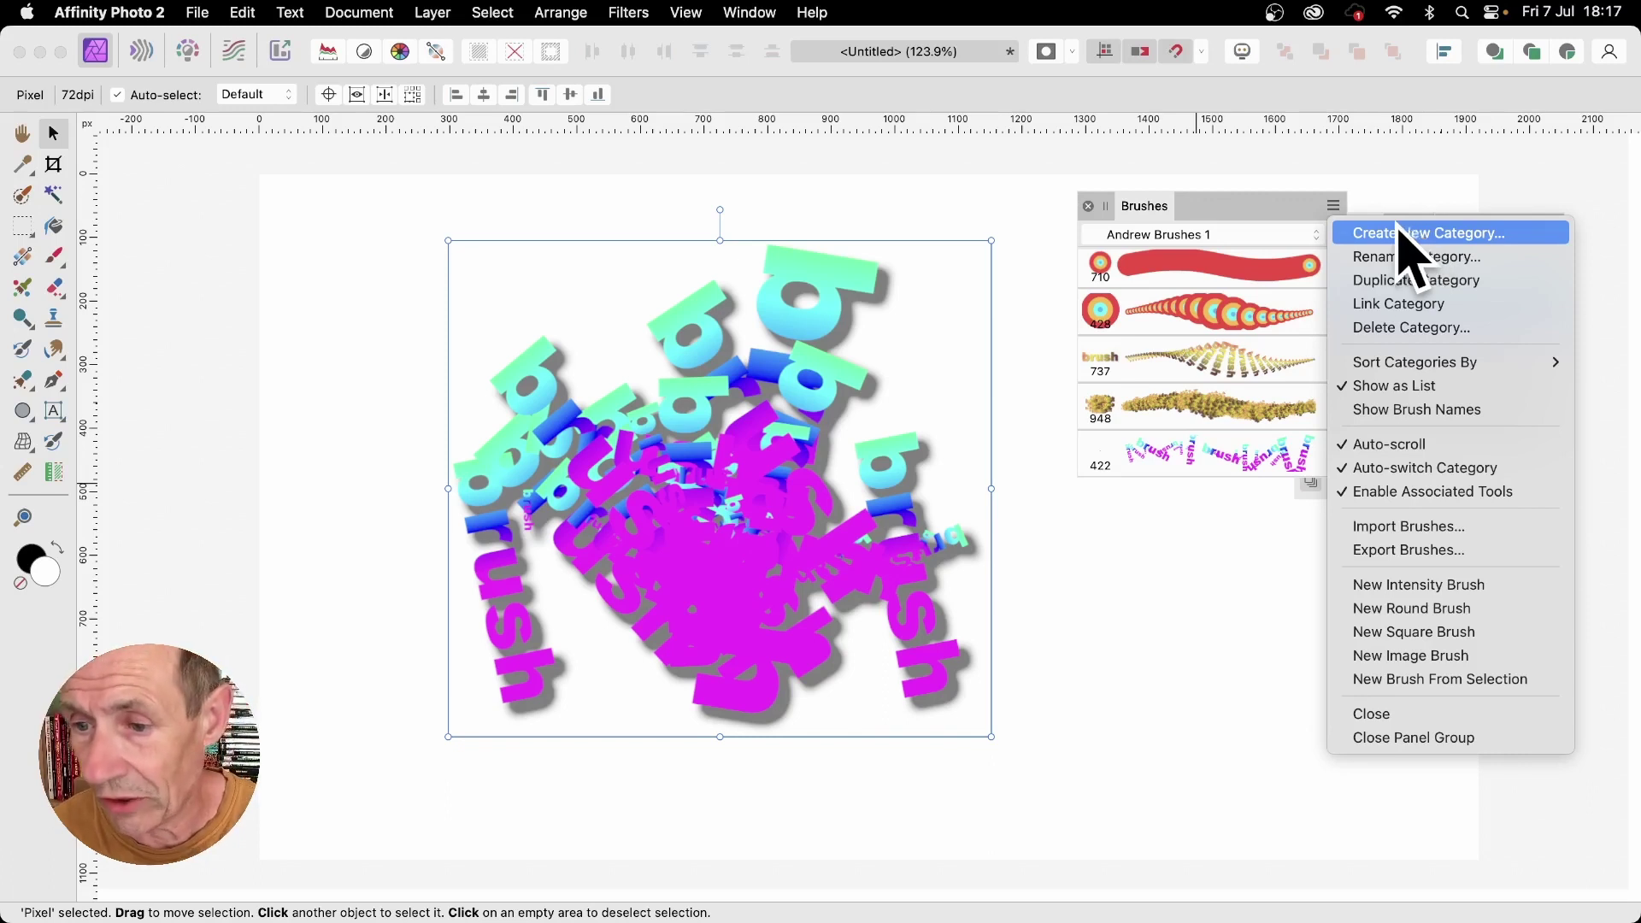
left_click(1465, 679)
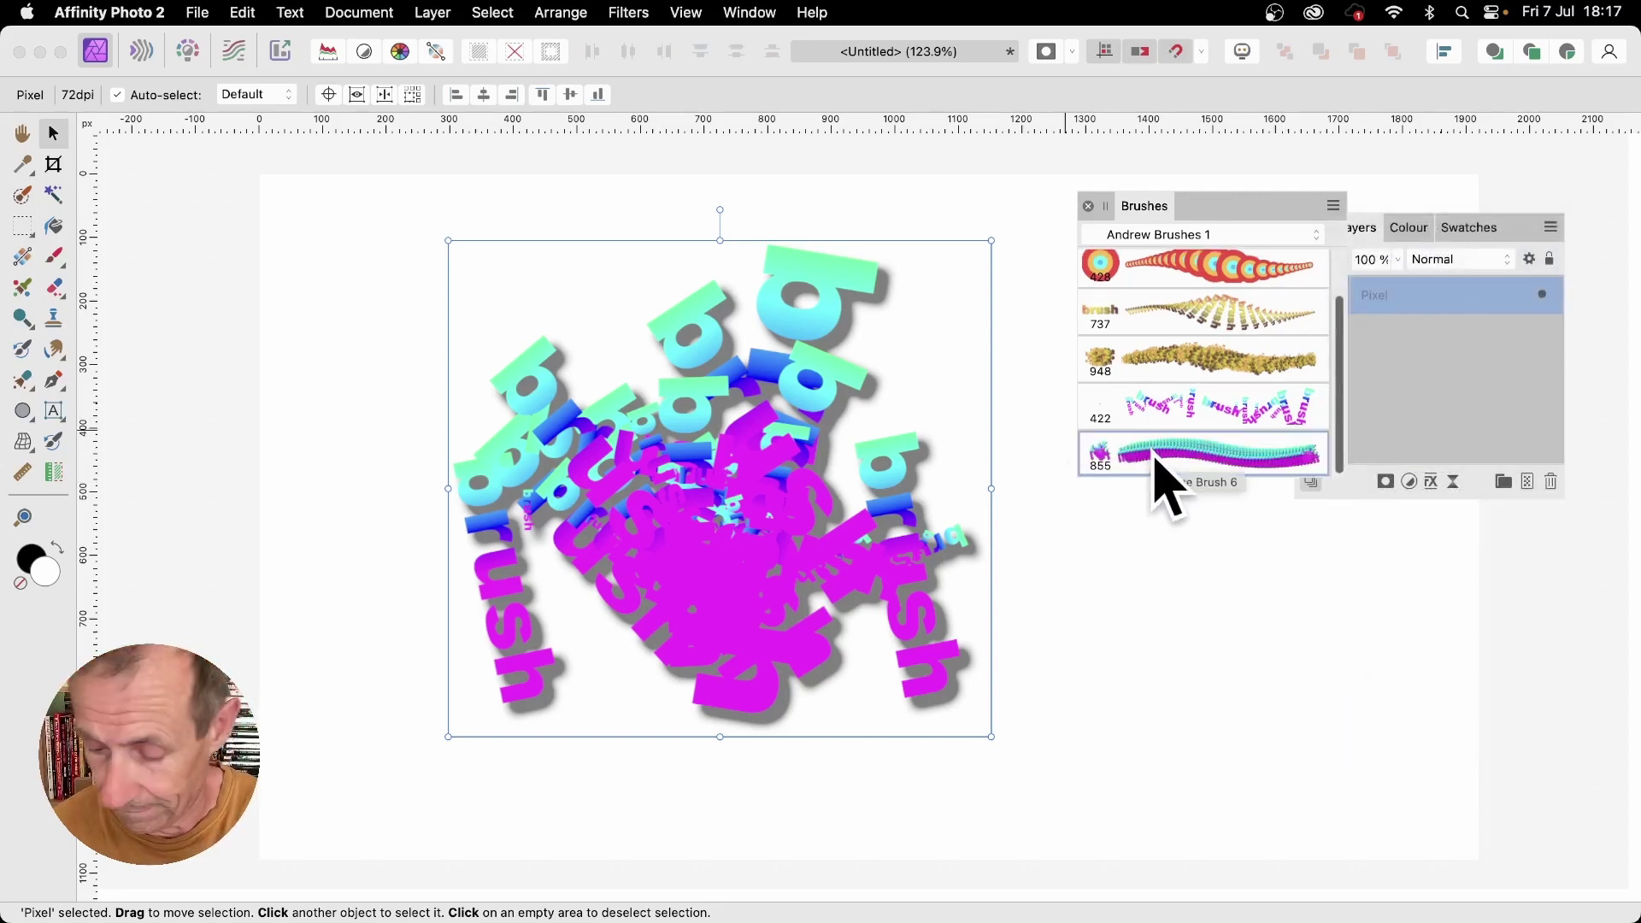
left_click_drag(737, 460, 742, 500)
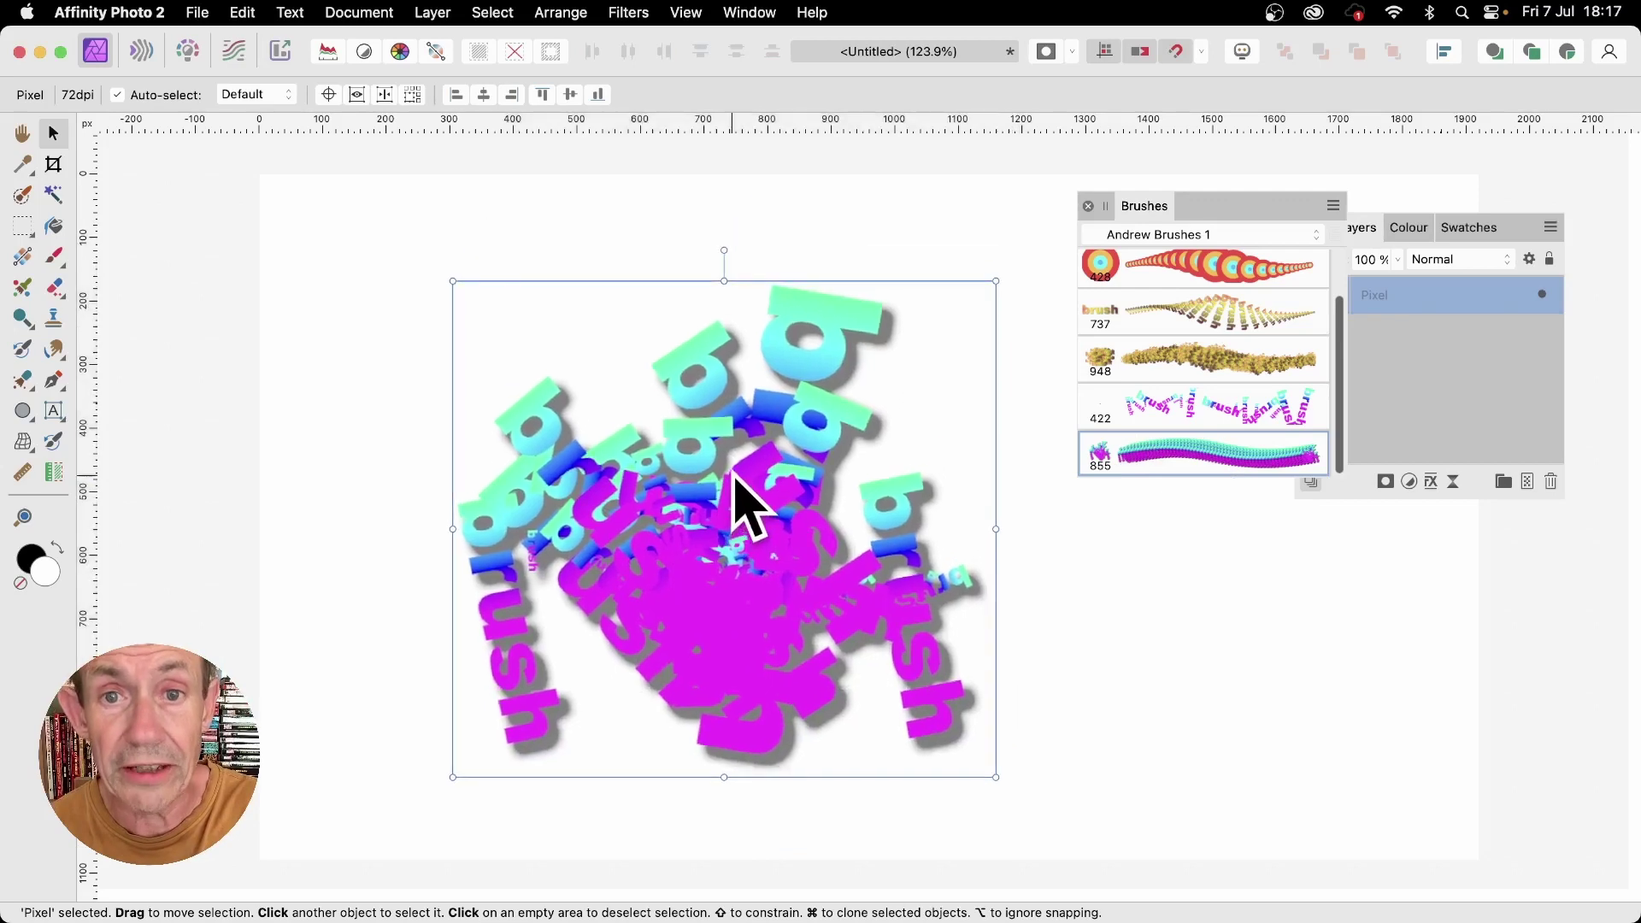
key("Delete")
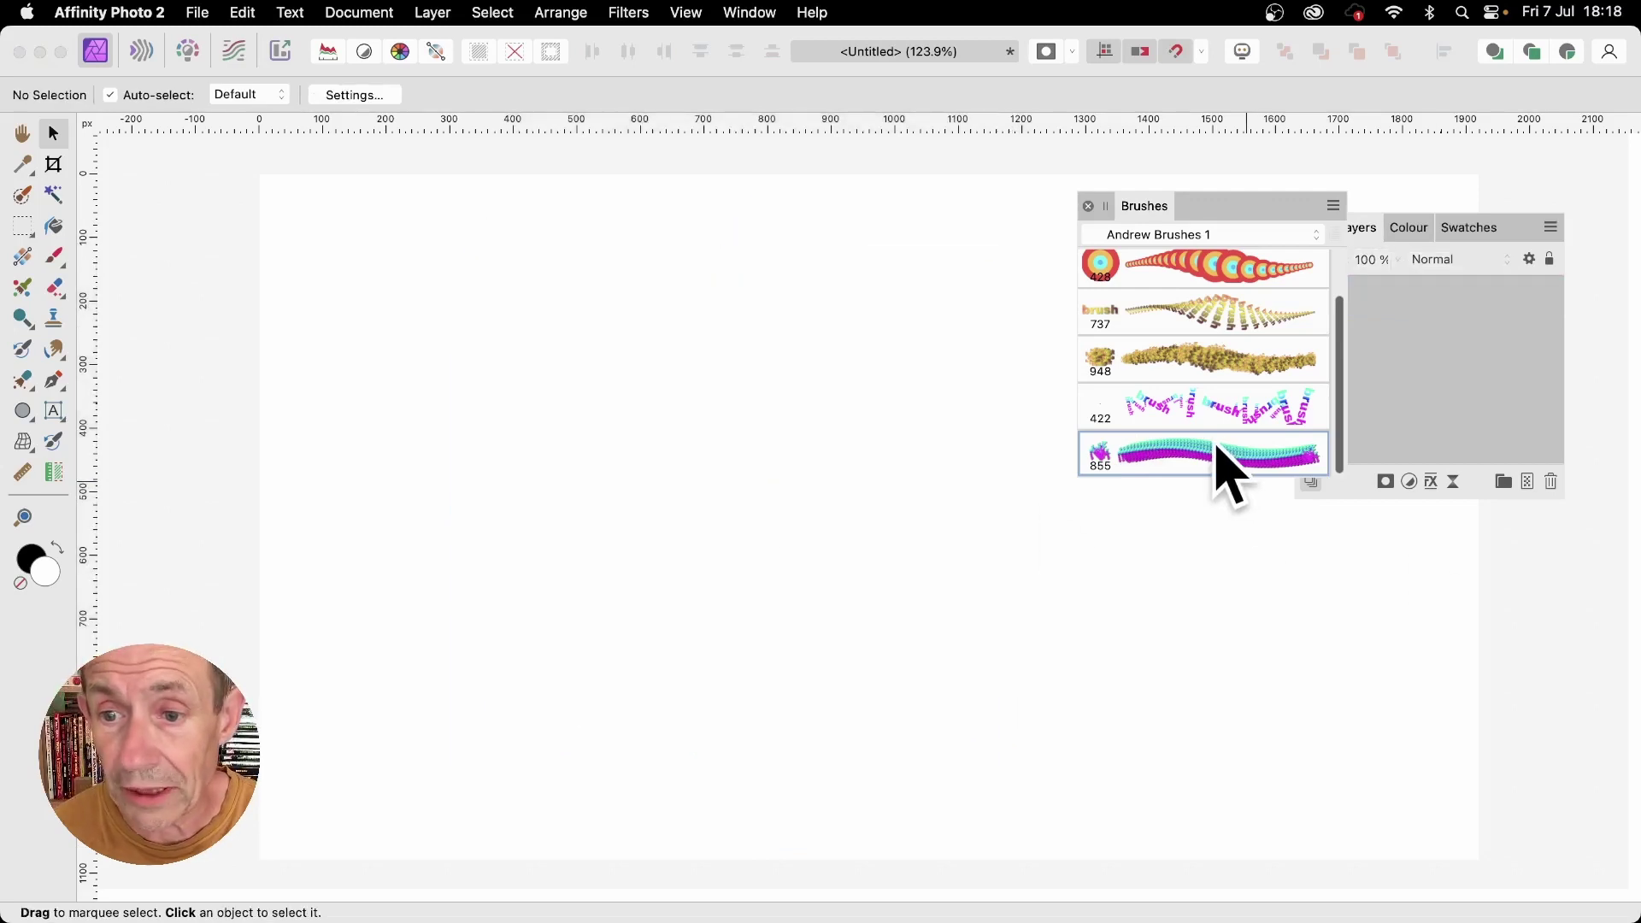
Open the new brush for editing and widen the spacing between its marks slightly.
double_click(1222, 453)
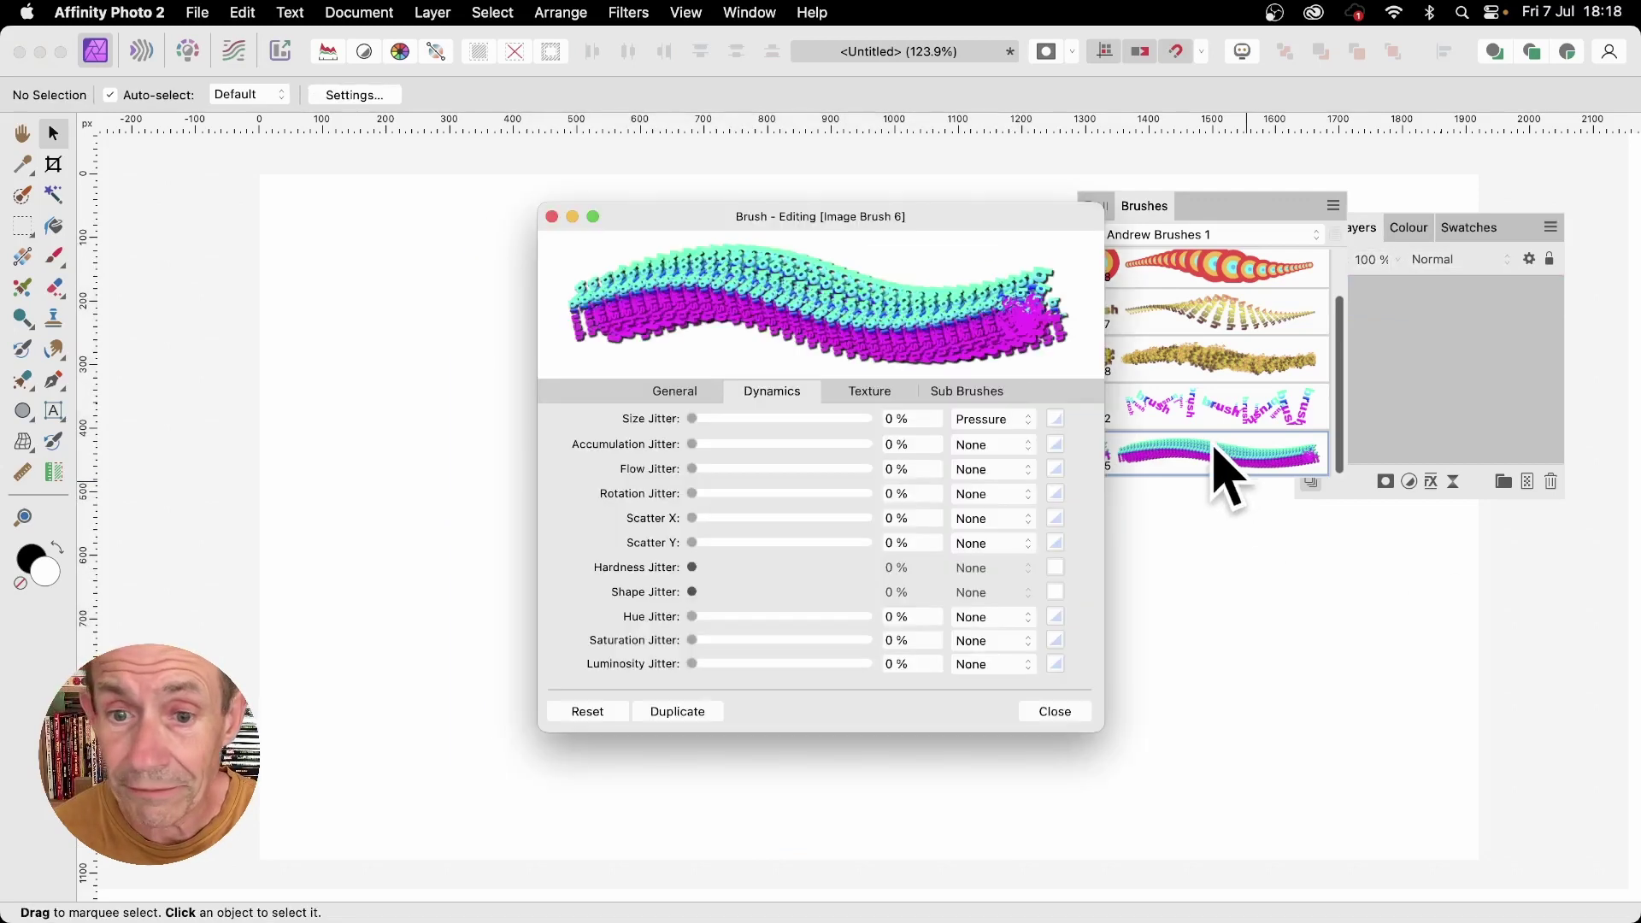
left_click(683, 396)
mouse_move(717, 493)
left_mouse_down()
mouse_move(735, 496)
mouse_move(716, 495)
left_mouse_up()
left_click(774, 393)
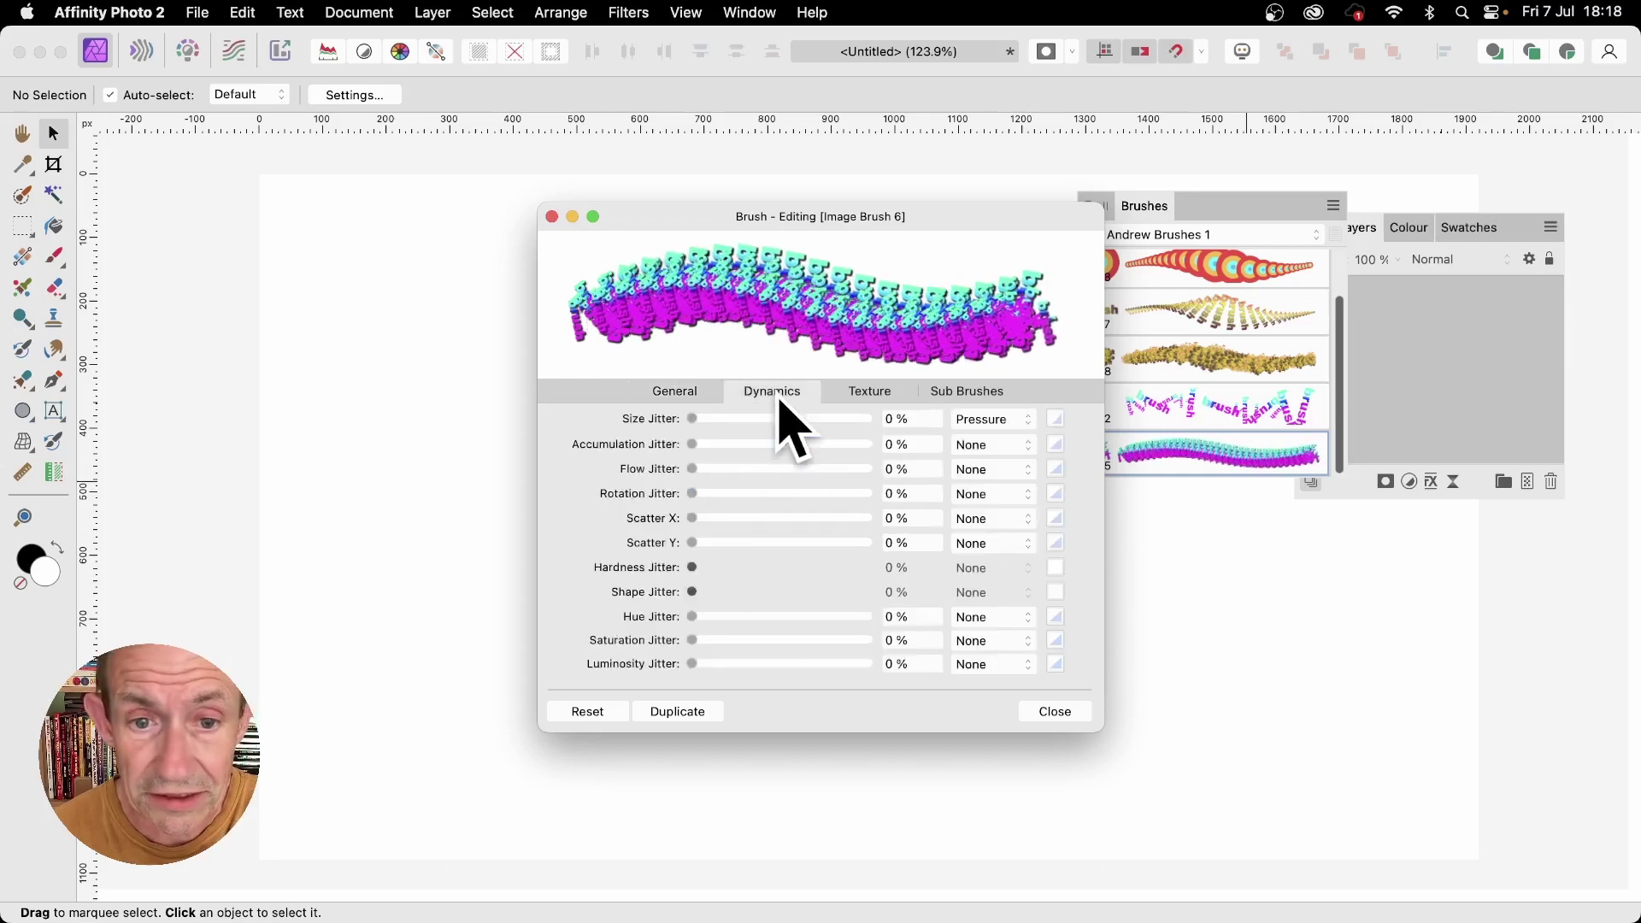
Set the brush's Size Jitter to 86 % and Rotation Jitter to 84 %, both with the Random controller, and finish editing.
left_click_drag(697, 419, 847, 420)
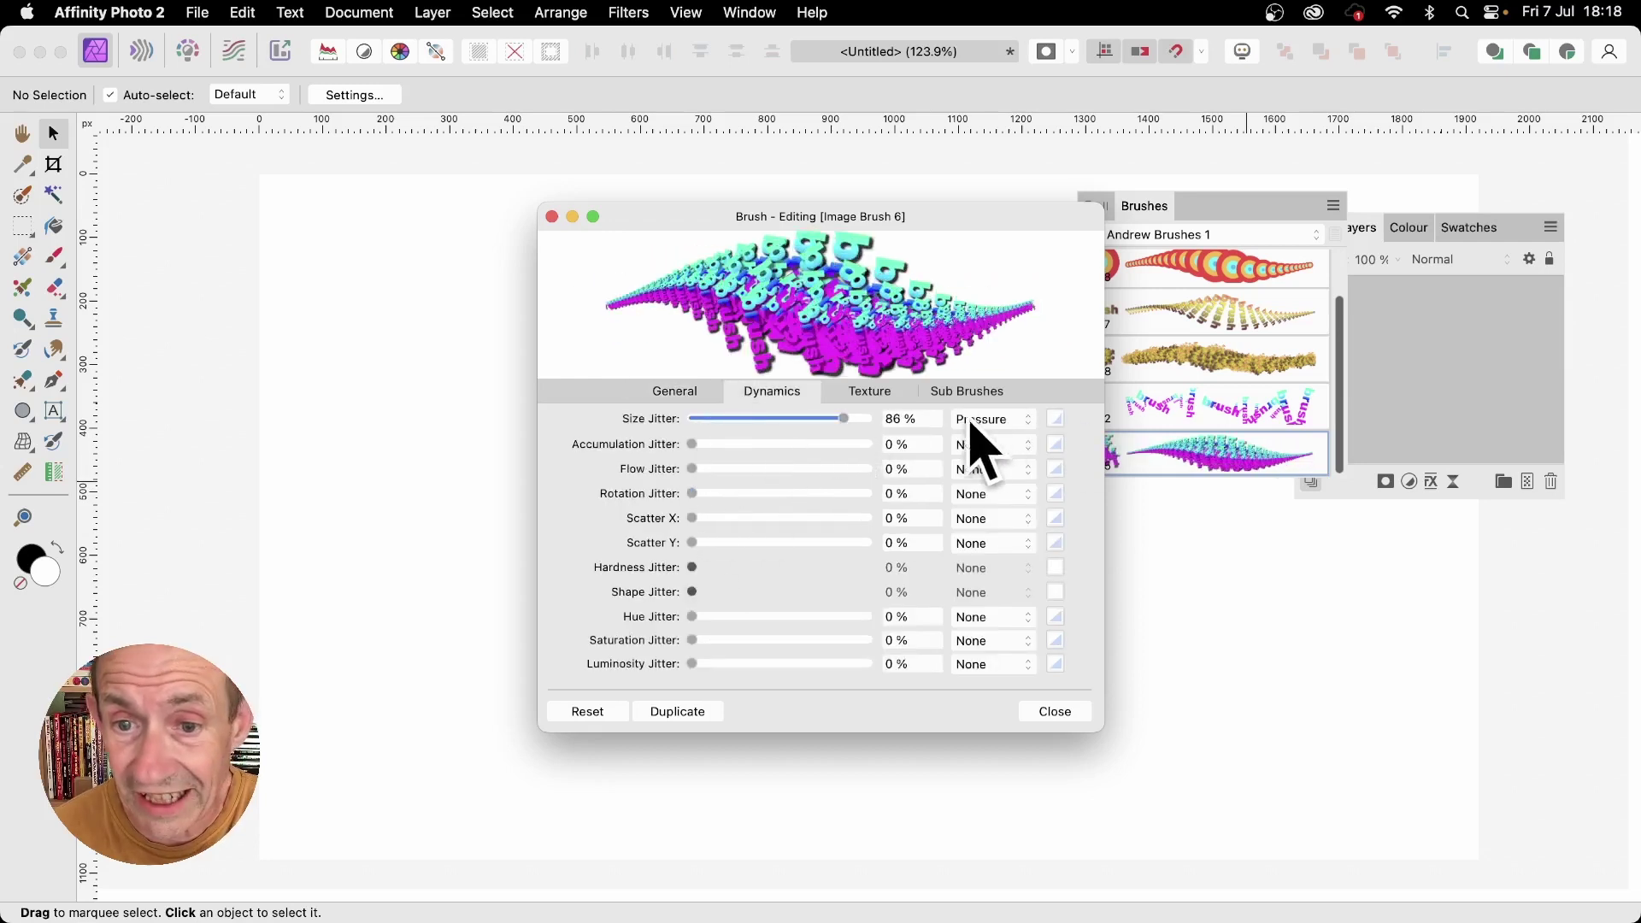
left_click(1013, 421)
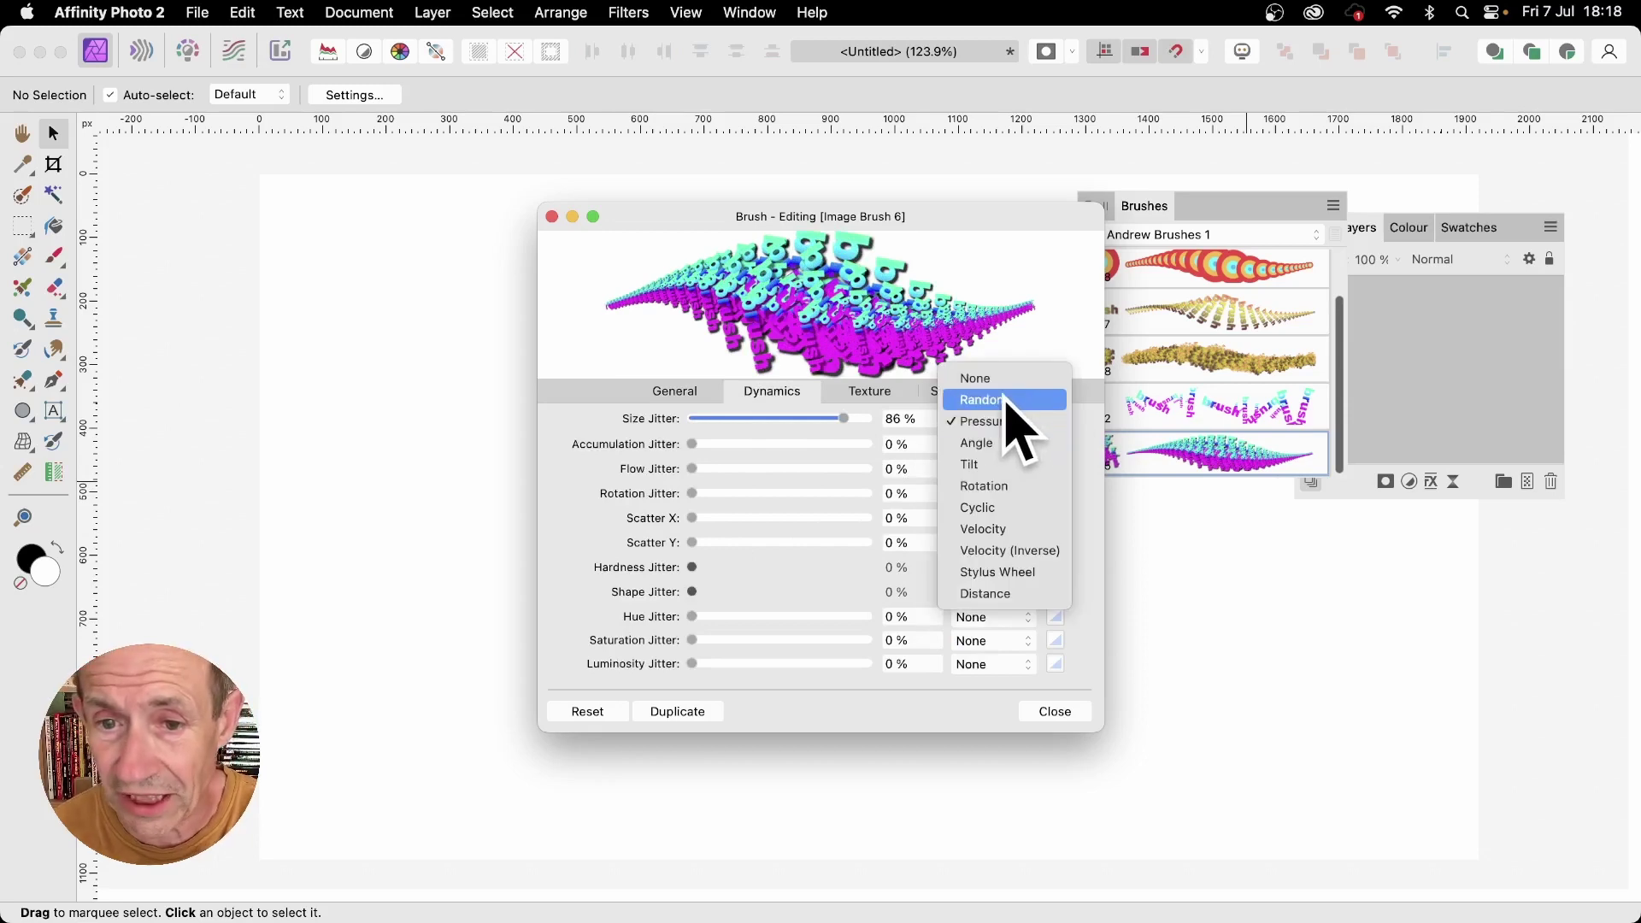
left_click(1004, 400)
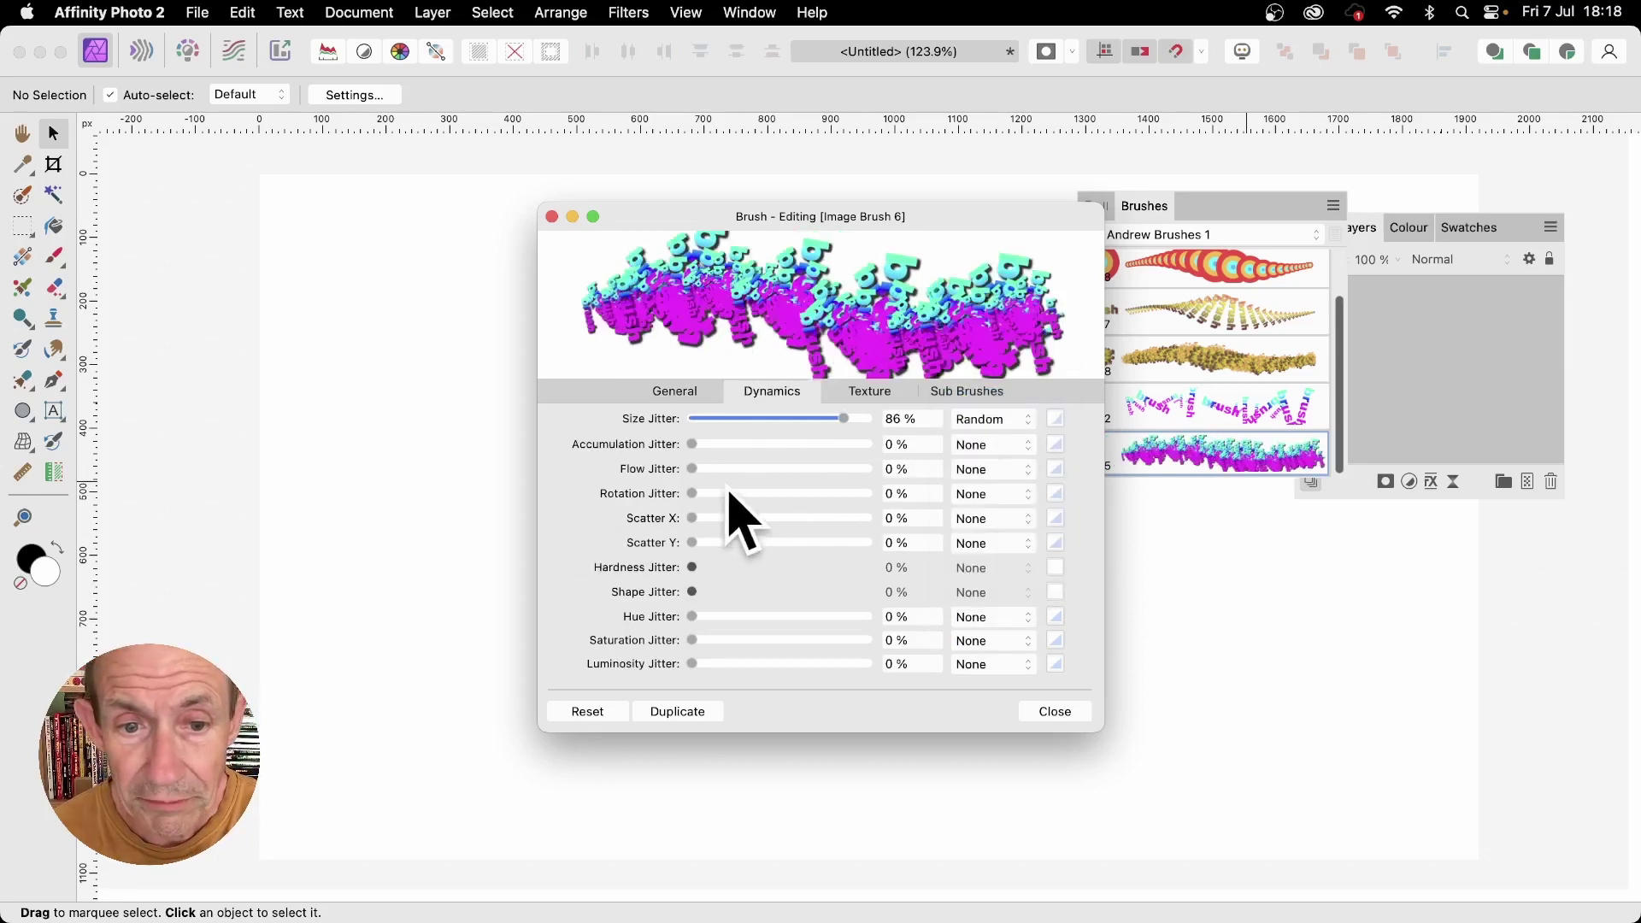
left_click_drag(694, 494, 842, 494)
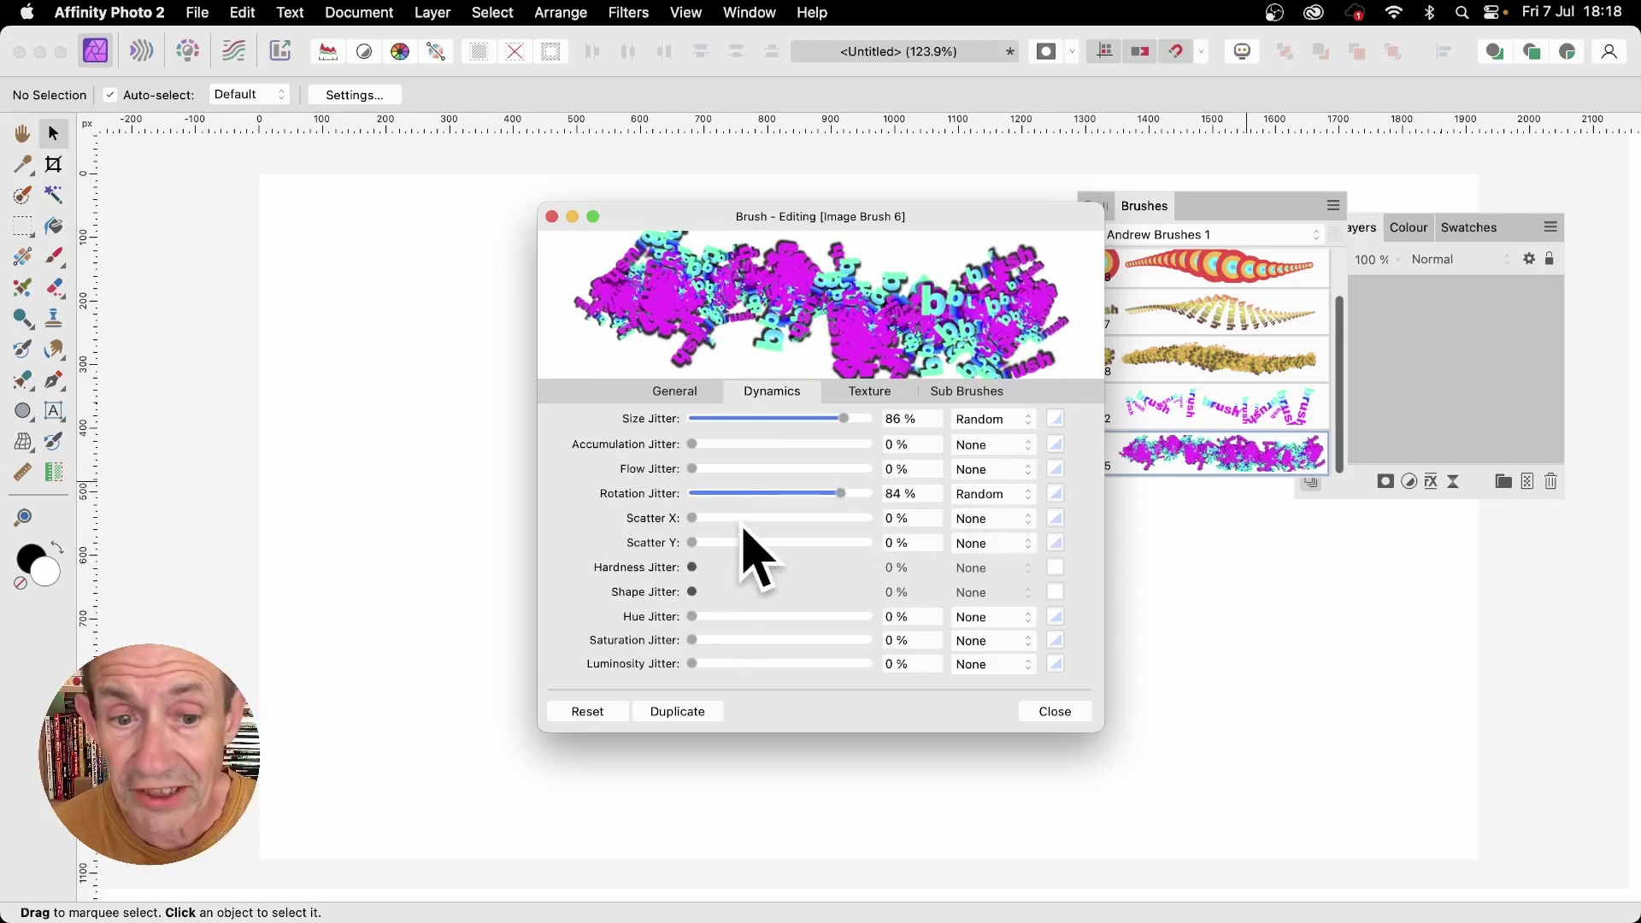
left_click(1066, 716)
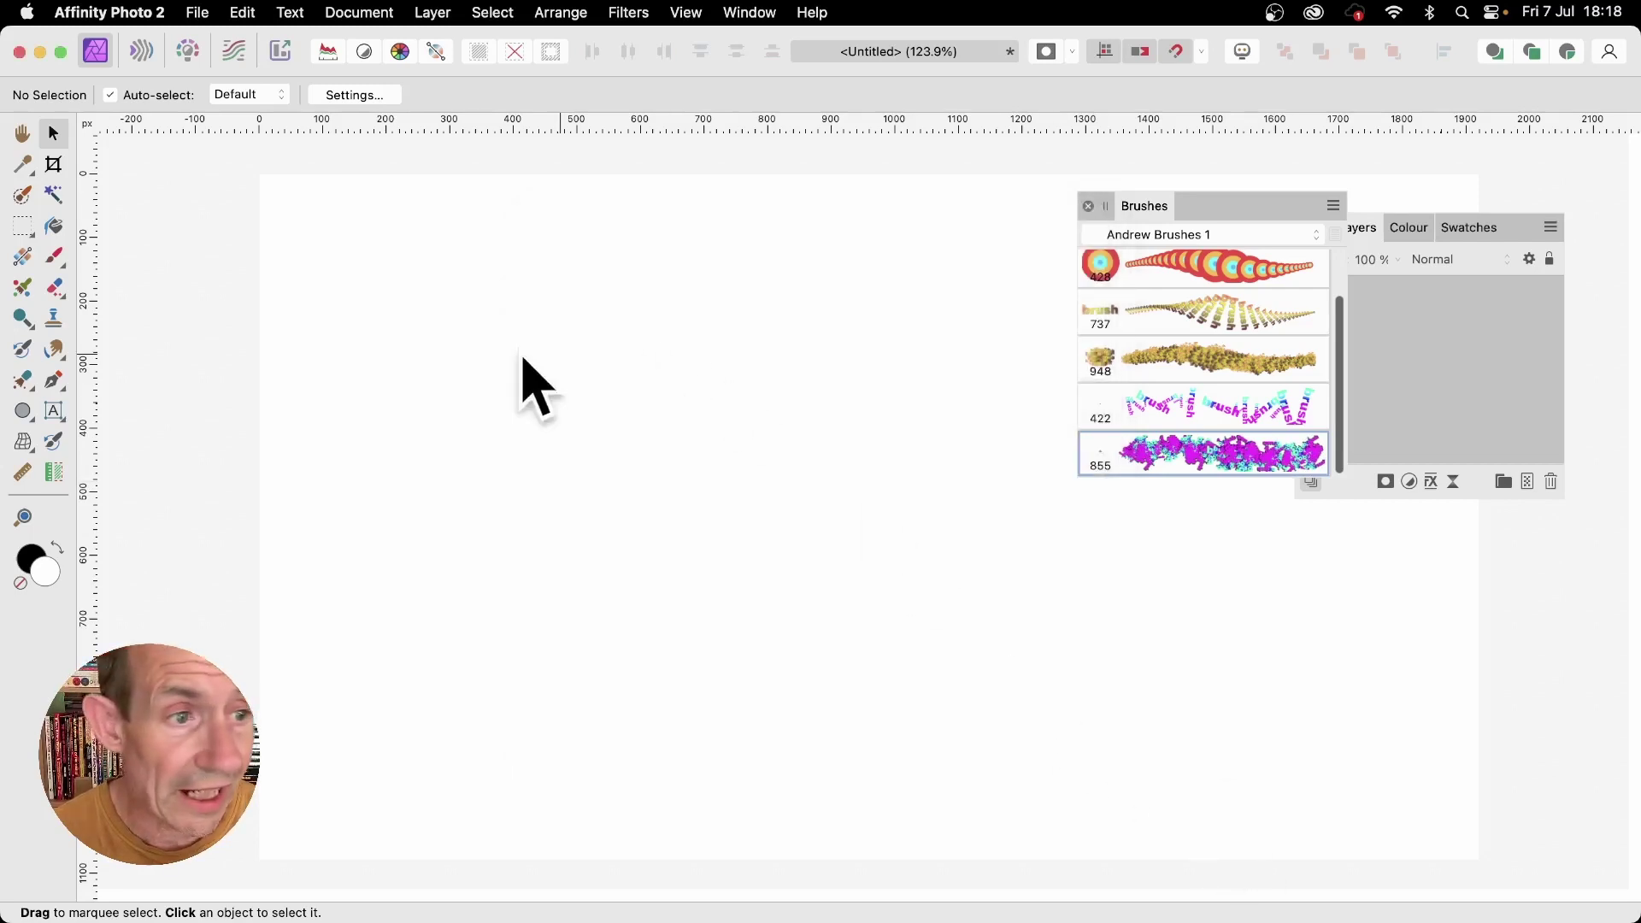
Cover the canvas with the new brush using the Paint Brush Tool at 855 px, and paint over it with the width at 380 px.
left_click(54, 257)
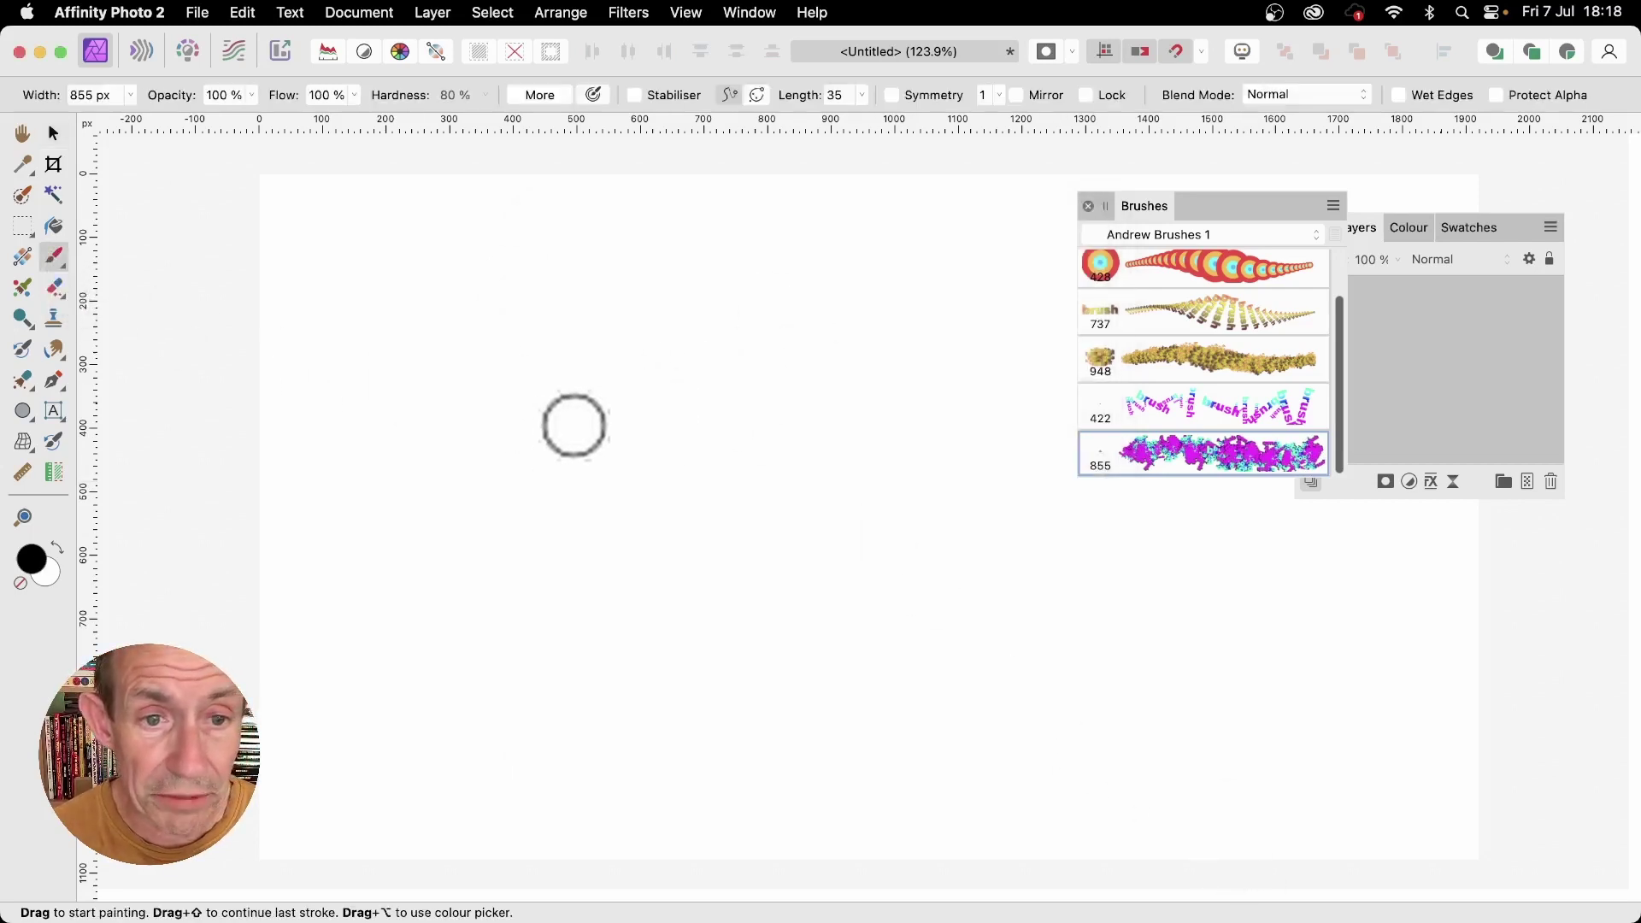
mouse_move(571, 425)
left_mouse_down()
mouse_move(865, 407)
mouse_move(993, 441)
mouse_move(835, 744)
mouse_move(1099, 610)
mouse_move(575, 292)
mouse_move(683, 172)
mouse_move(399, 457)
mouse_move(622, 597)
mouse_move(470, 758)
mouse_move(549, 641)
left_mouse_up()
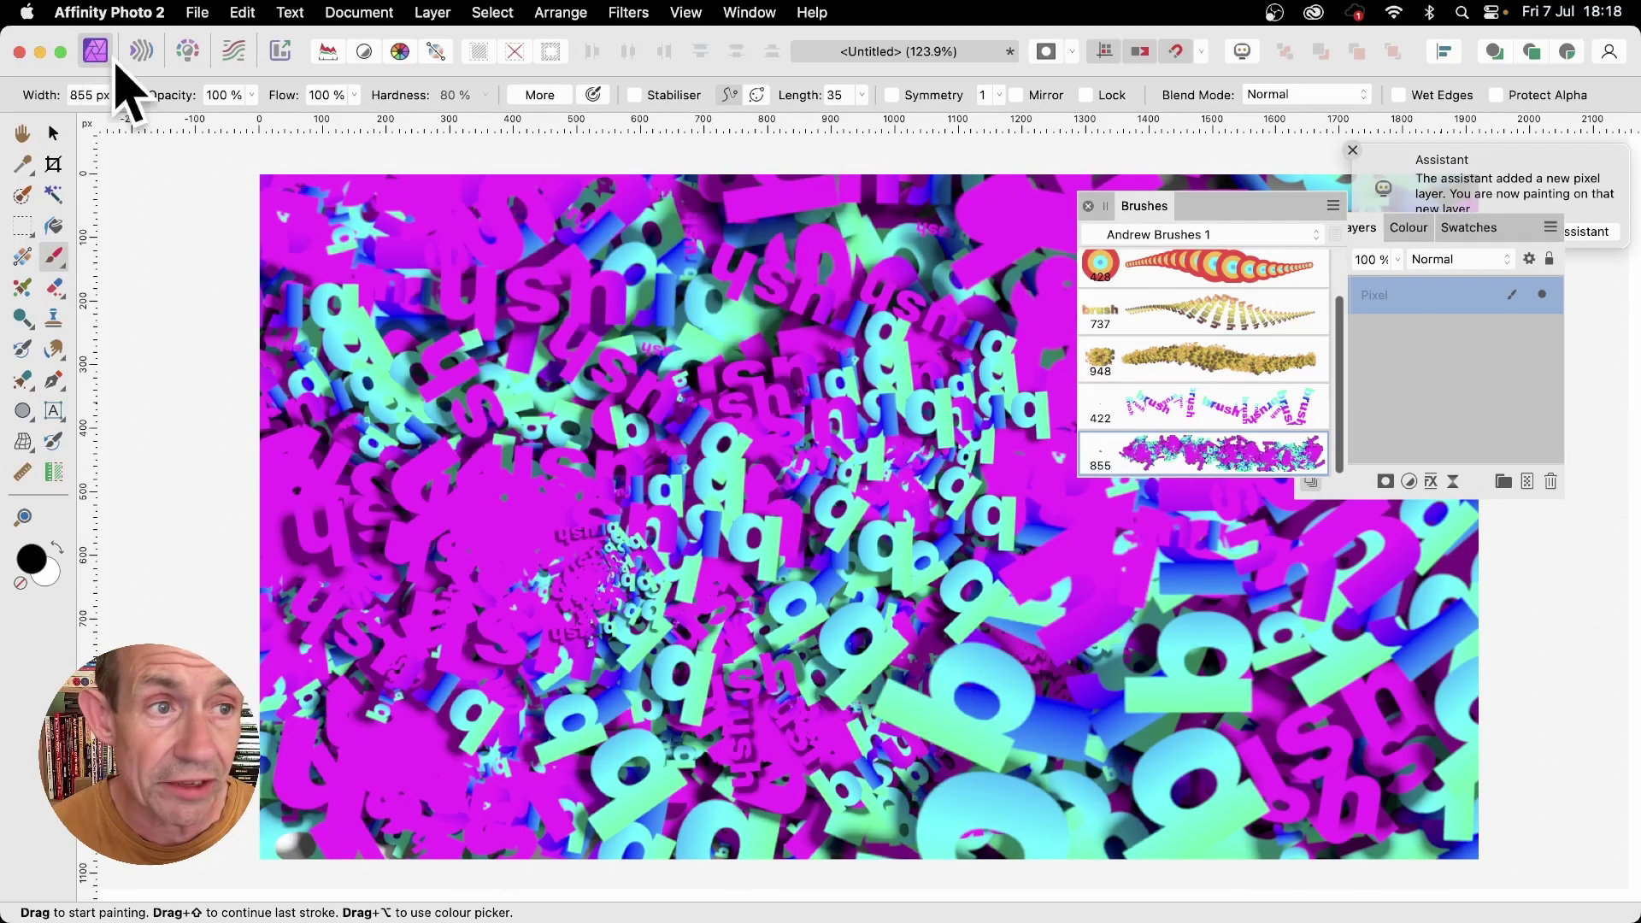
left_click(131, 95)
left_click_drag(129, 115, 153, 119)
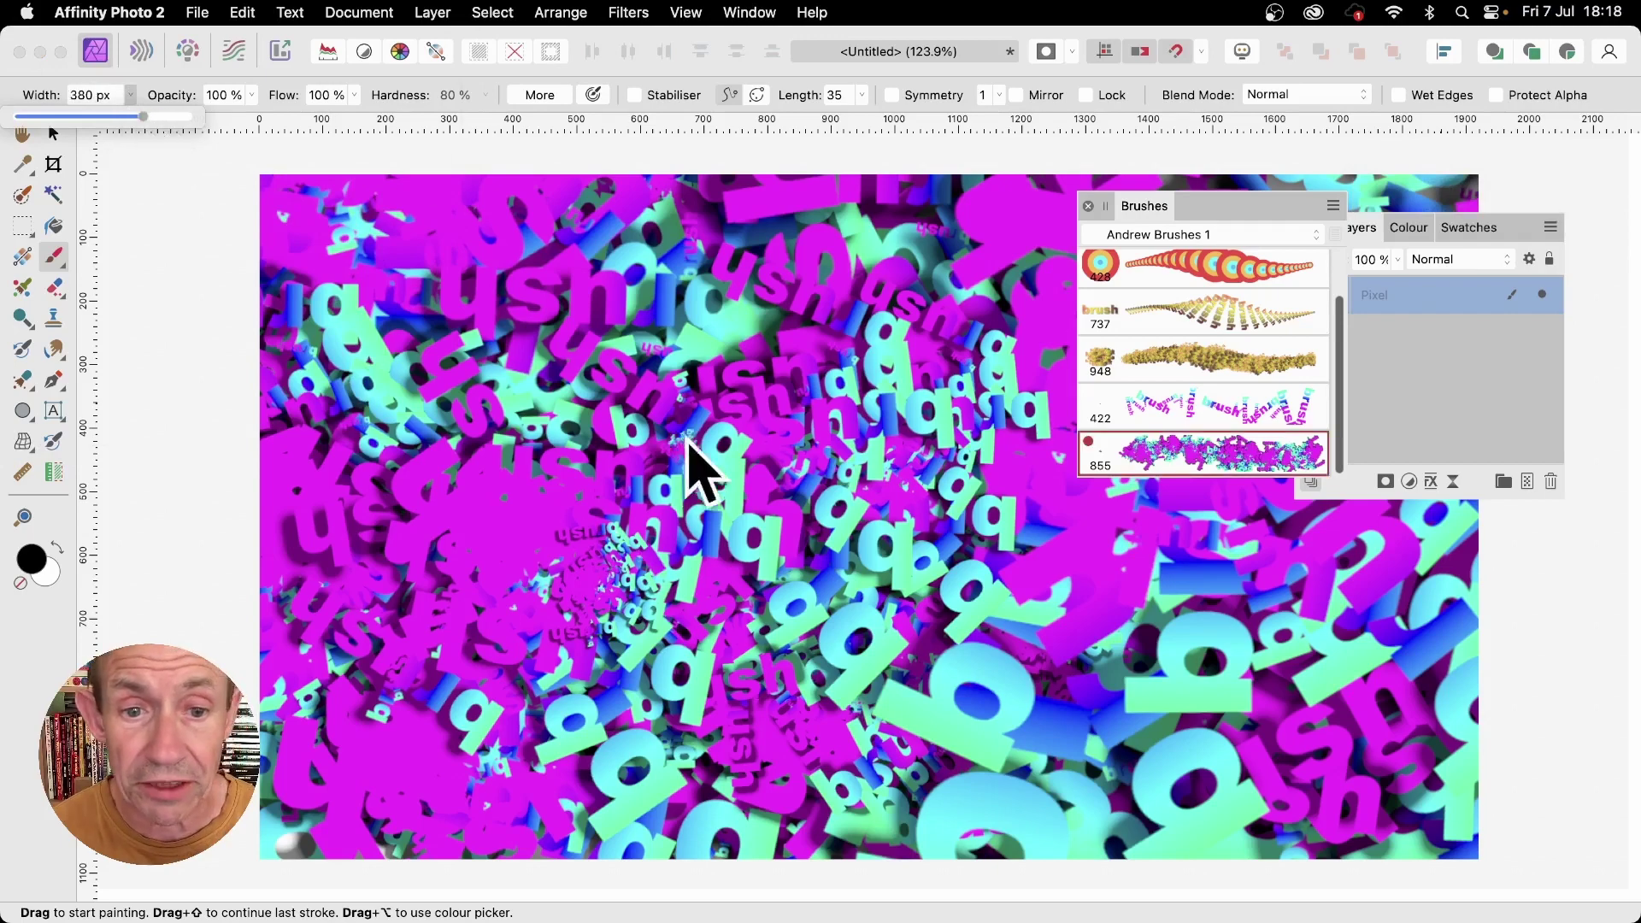
mouse_move(684, 441)
left_mouse_down()
mouse_move(822, 541)
mouse_move(421, 415)
mouse_move(824, 687)
mouse_move(1233, 889)
mouse_move(1411, 832)
mouse_move(1320, 739)
mouse_move(1549, 50)
mouse_move(827, 260)
mouse_move(533, 216)
mouse_move(399, 325)
mouse_move(378, 379)
mouse_move(499, 716)
mouse_move(439, 752)
mouse_move(378, 642)
left_mouse_up()
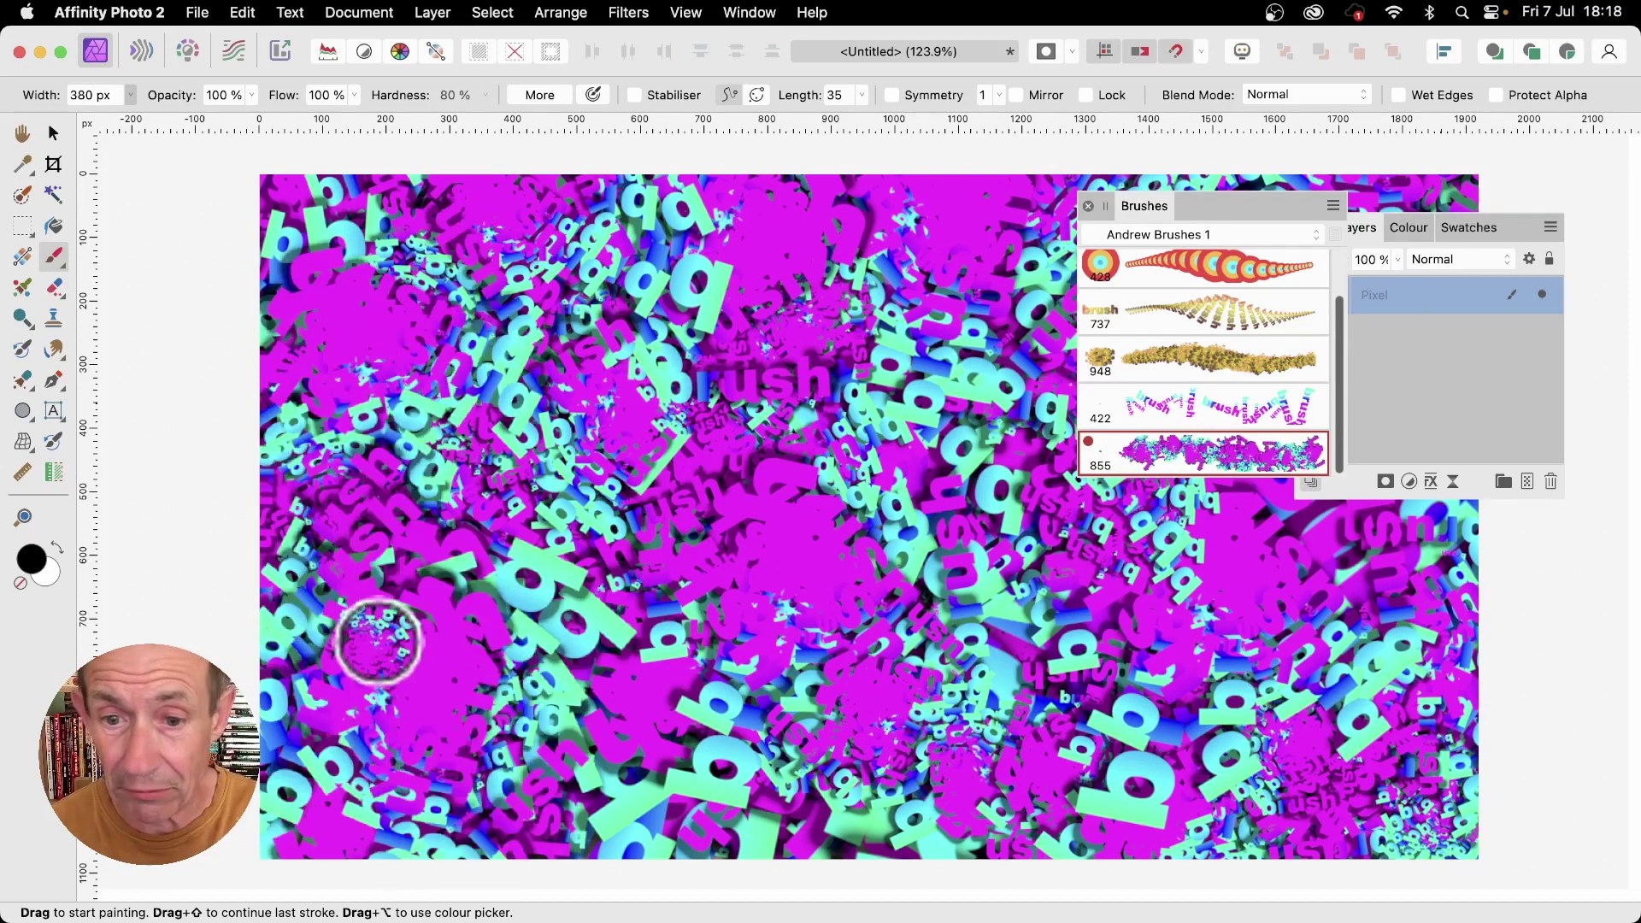
left_click(379, 643)
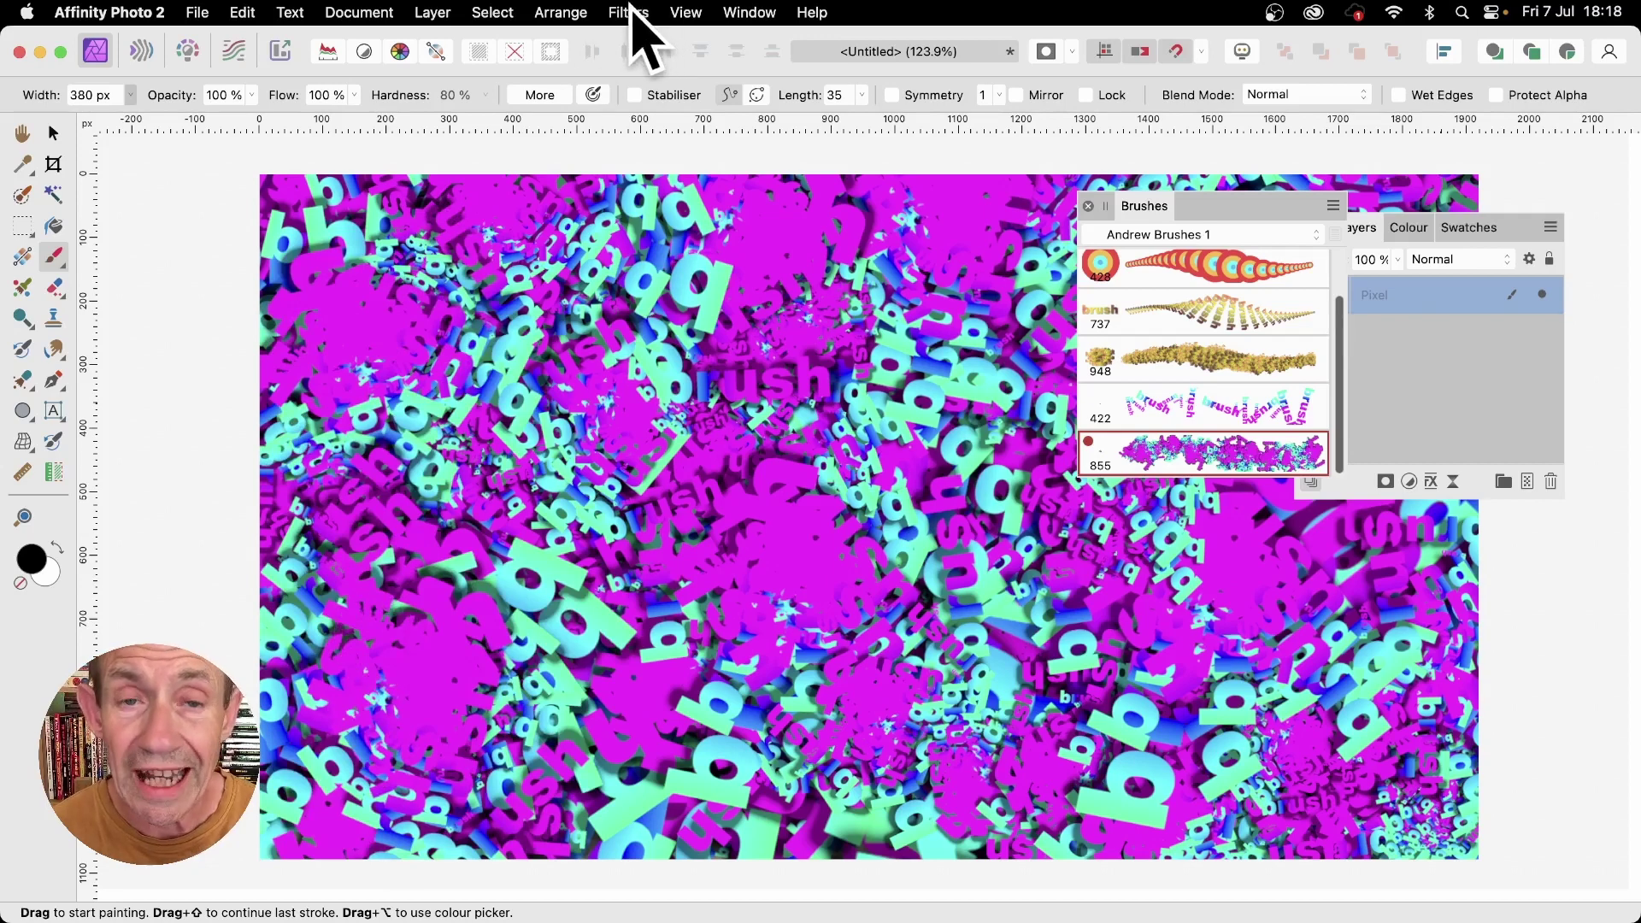
left_click(631, 12)
mouse_move(637, 75)
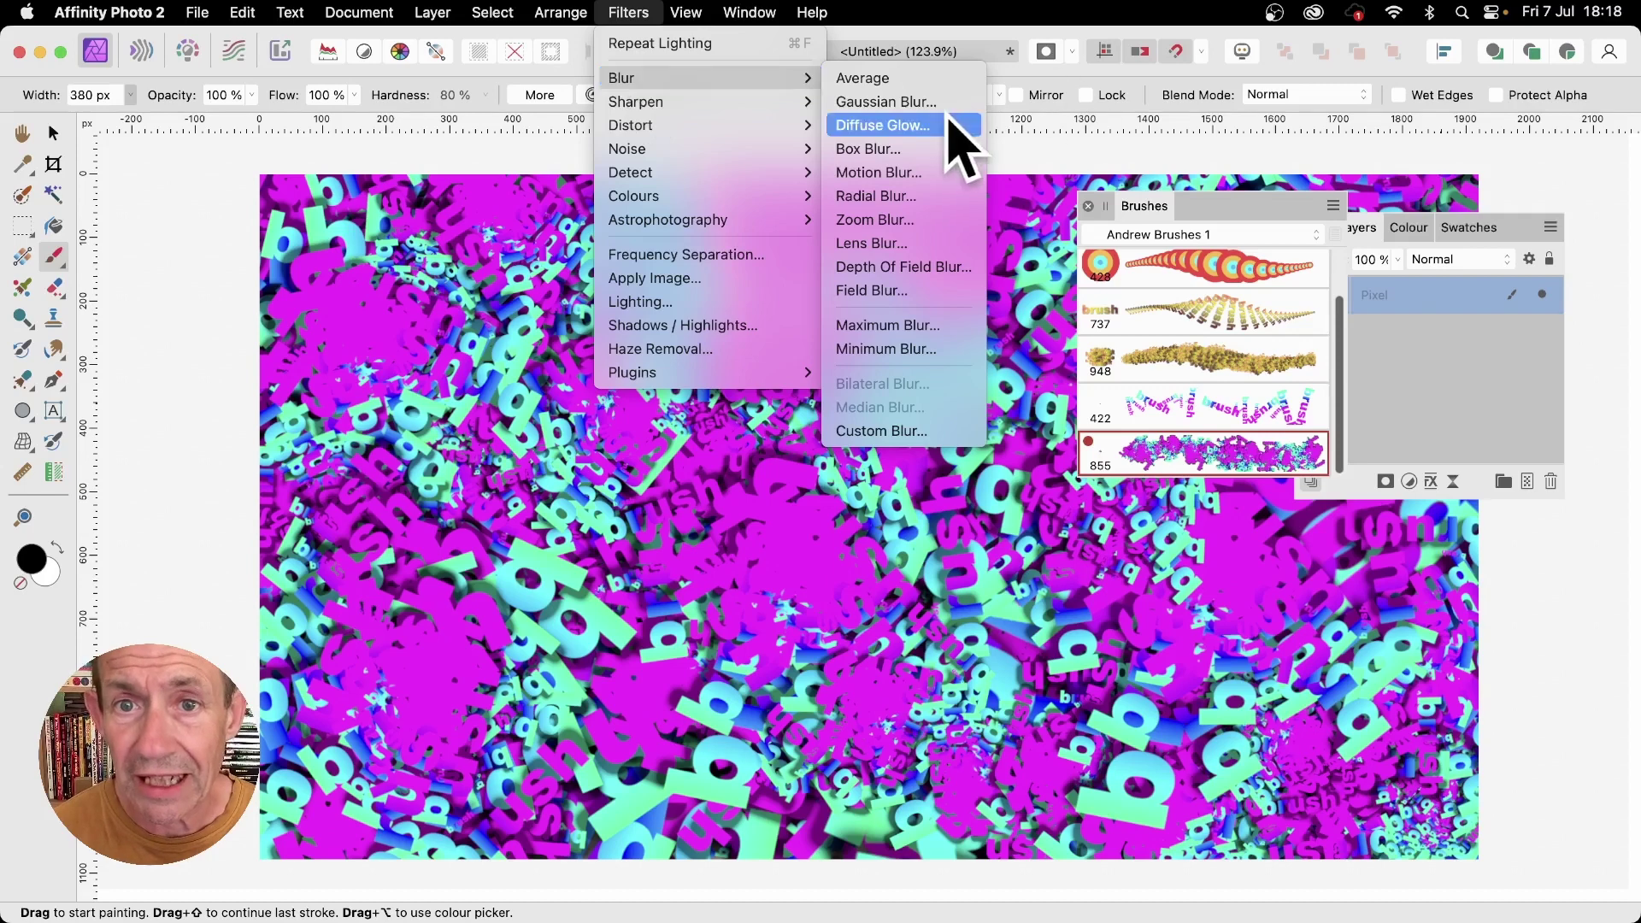
key("Escape")
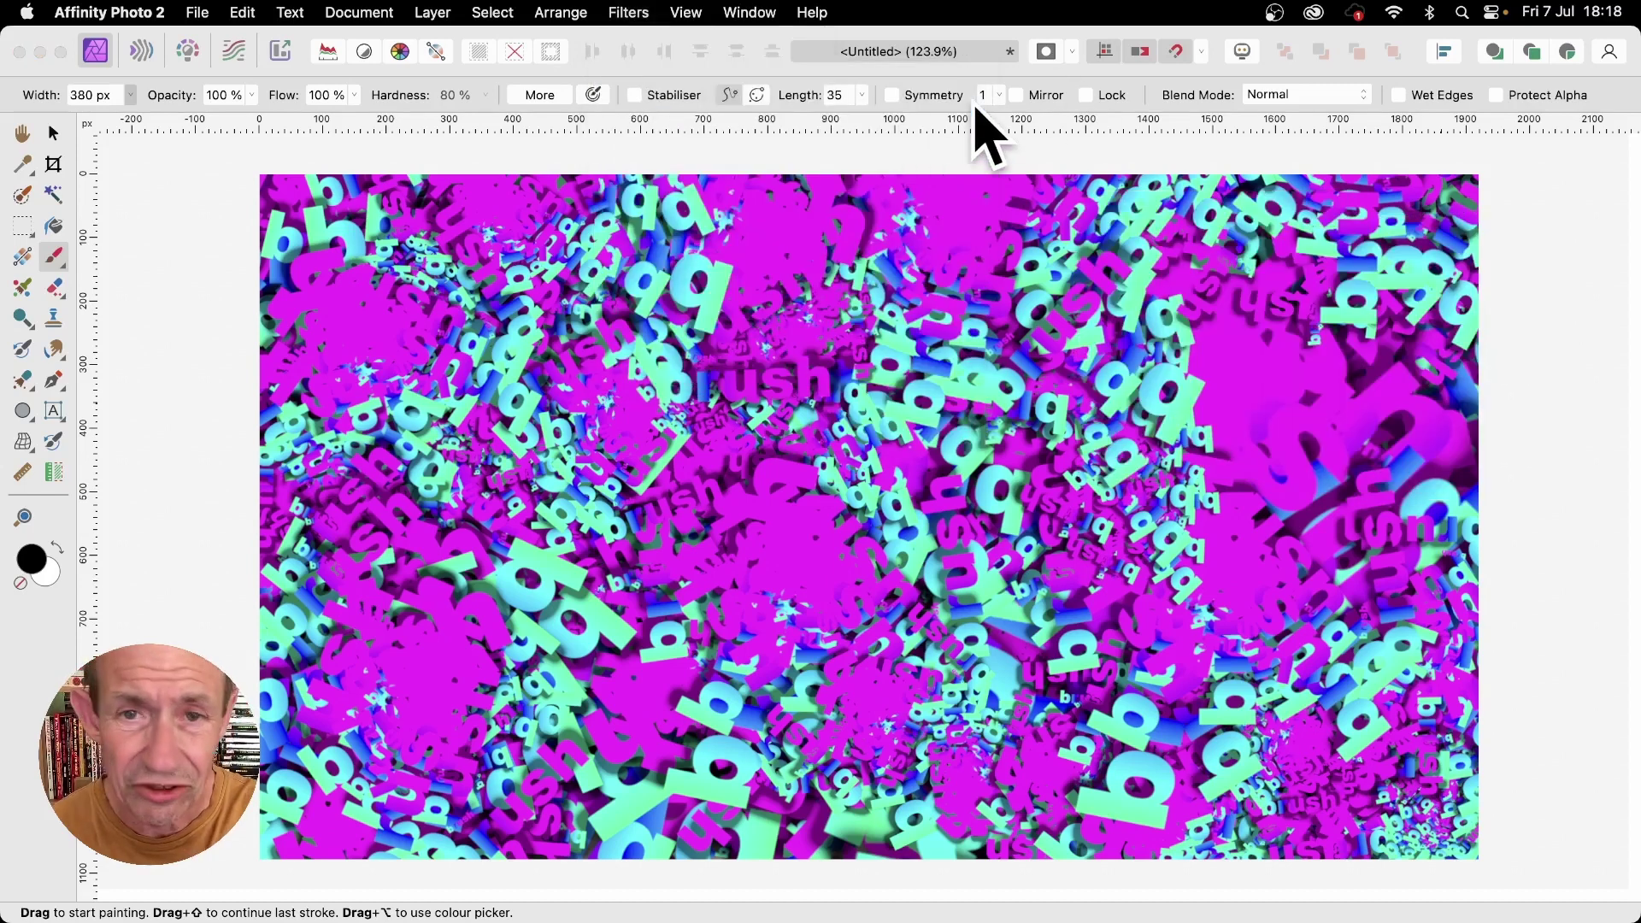
Apply a Gaussian Blur with a 1 px radius to the painted layer and close the Brushes panel.
left_click(642, 11)
mouse_move(650, 81)
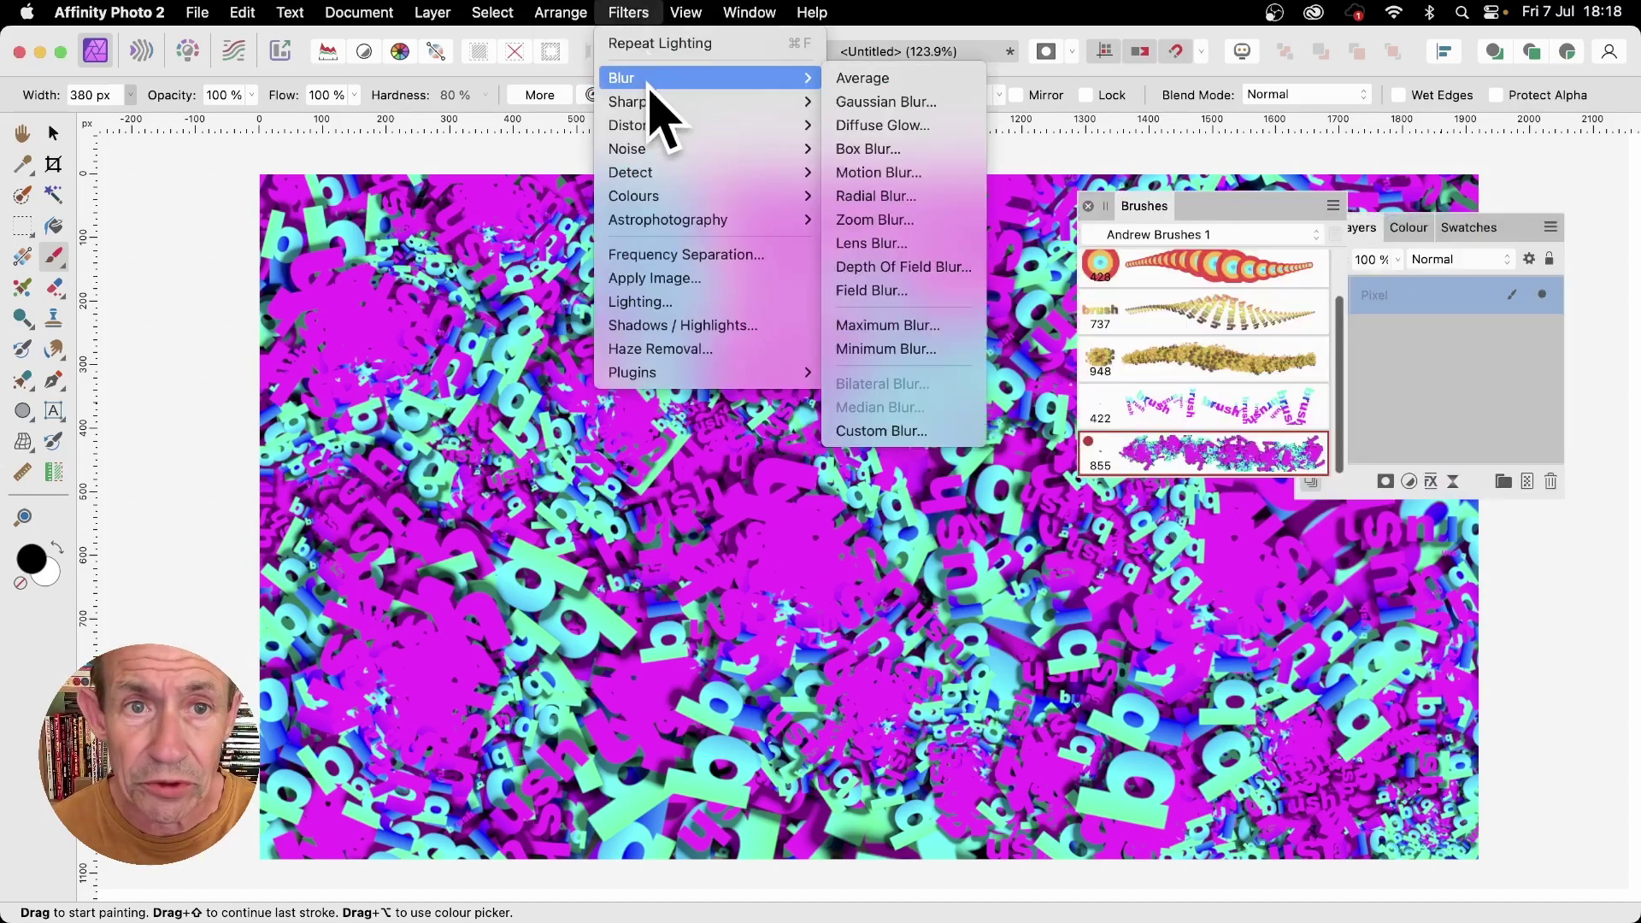
left_click(962, 102)
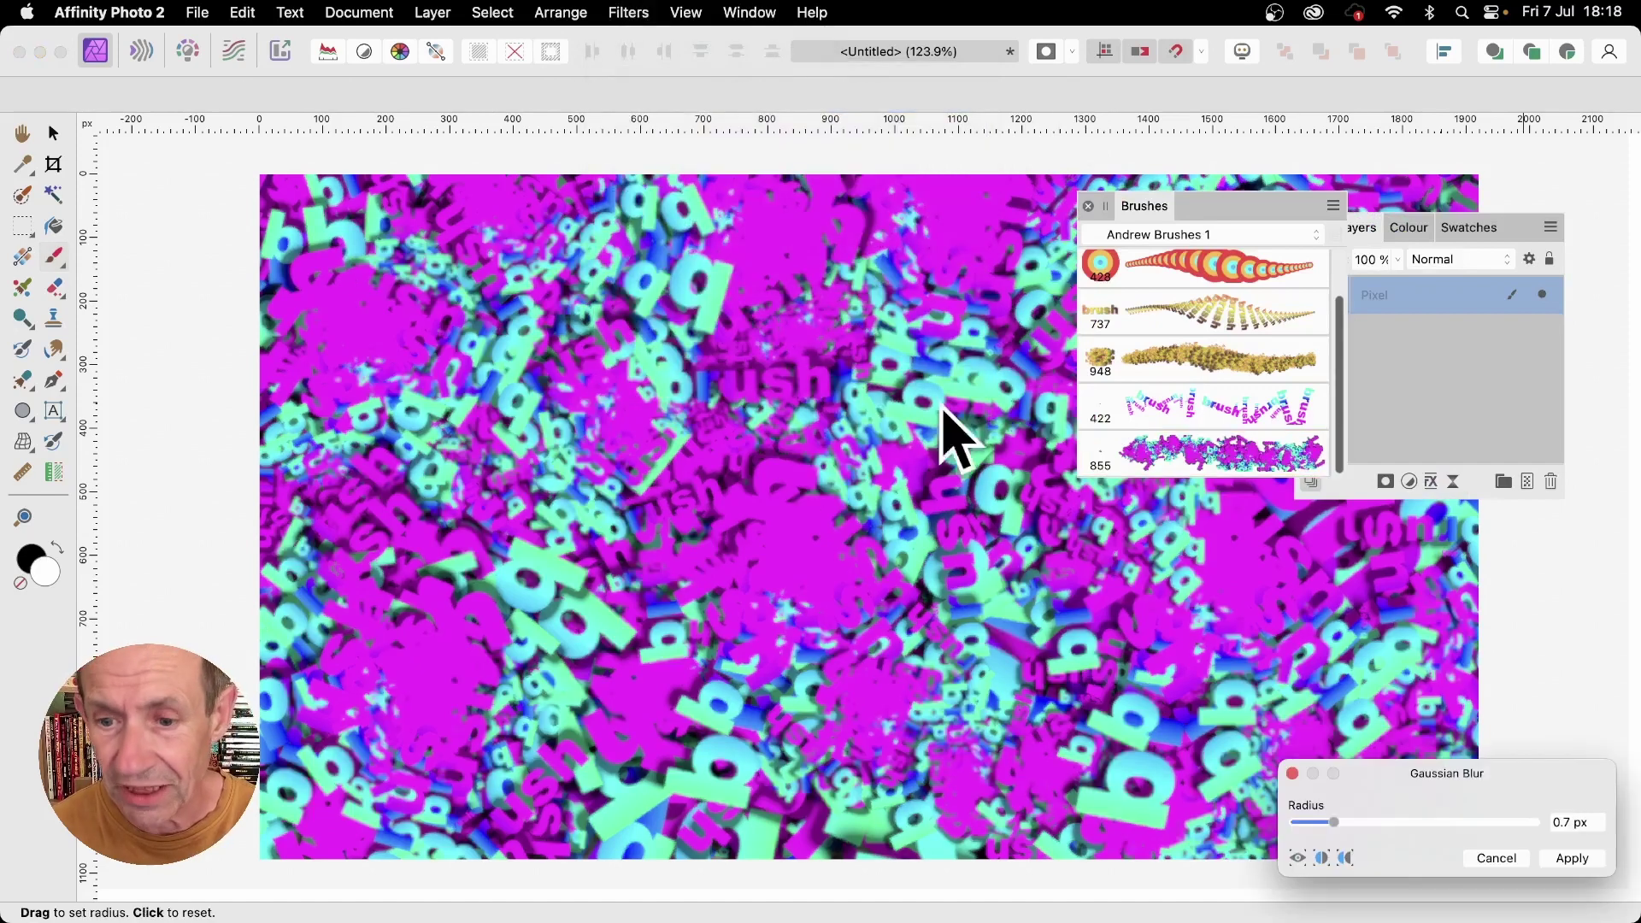
left_click_drag(1439, 773, 921, 419)
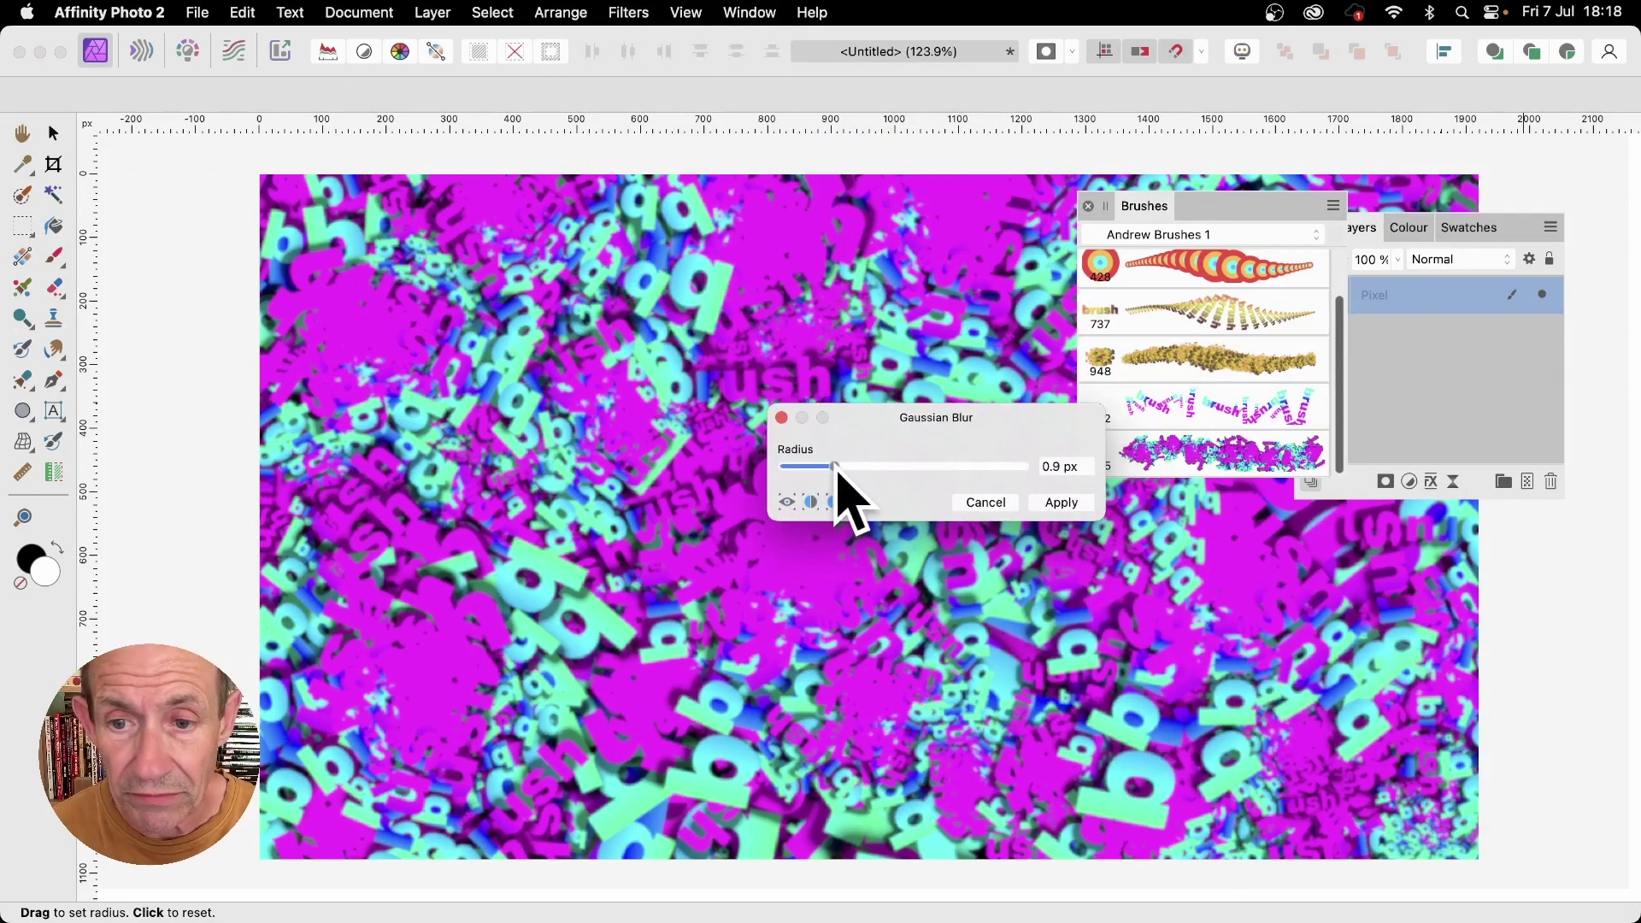
left_click_drag(837, 466, 844, 467)
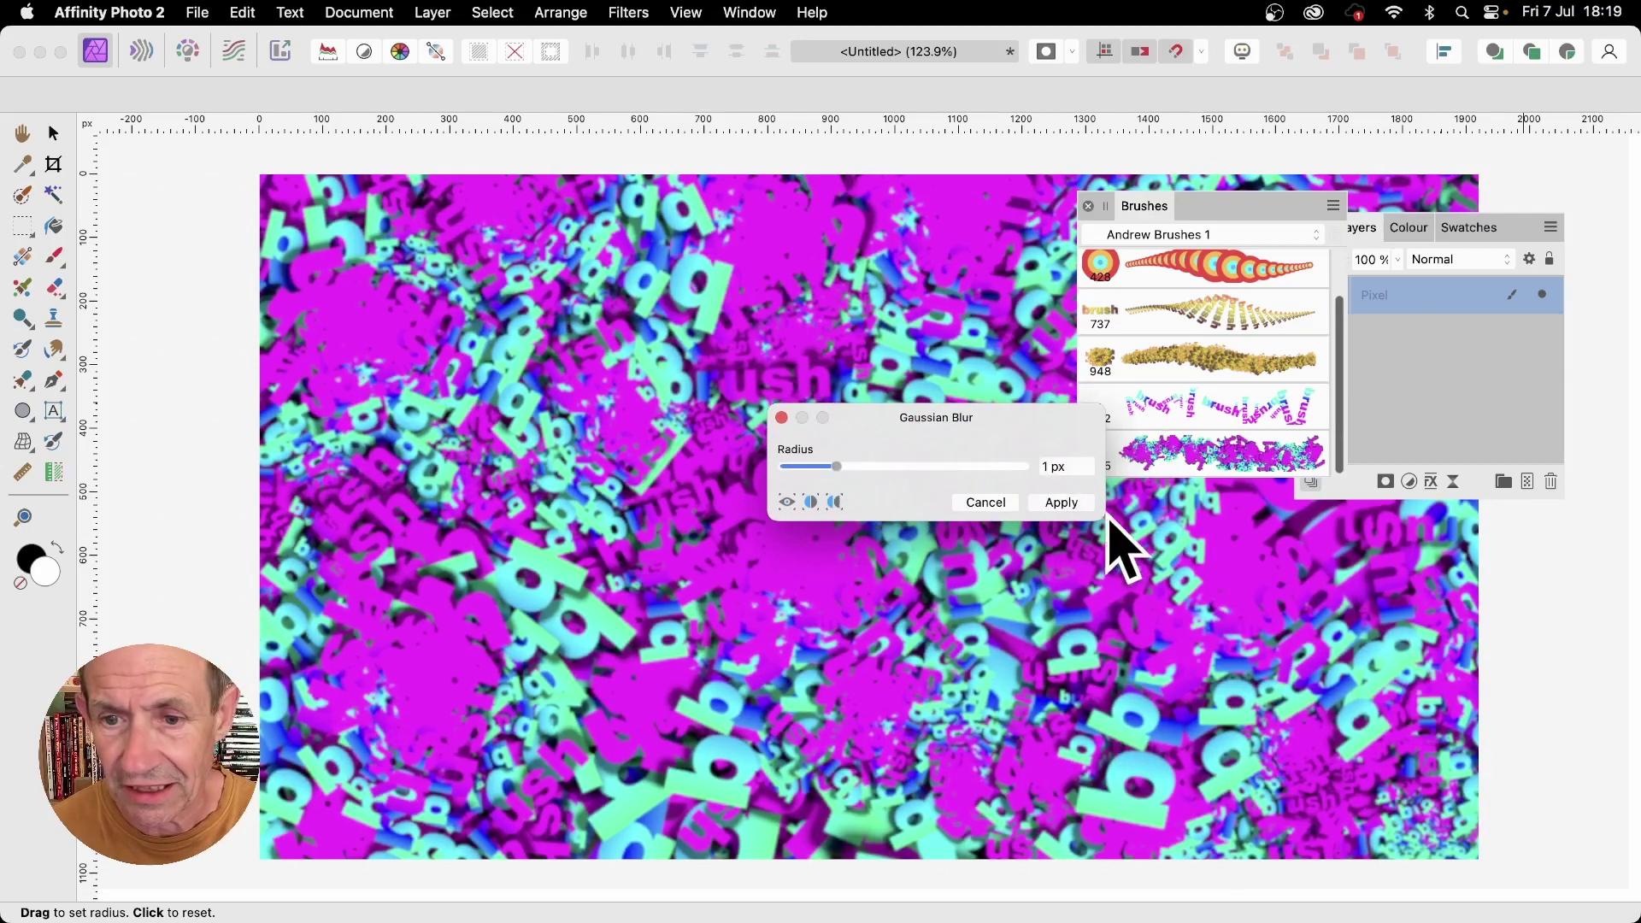
left_click(1064, 502)
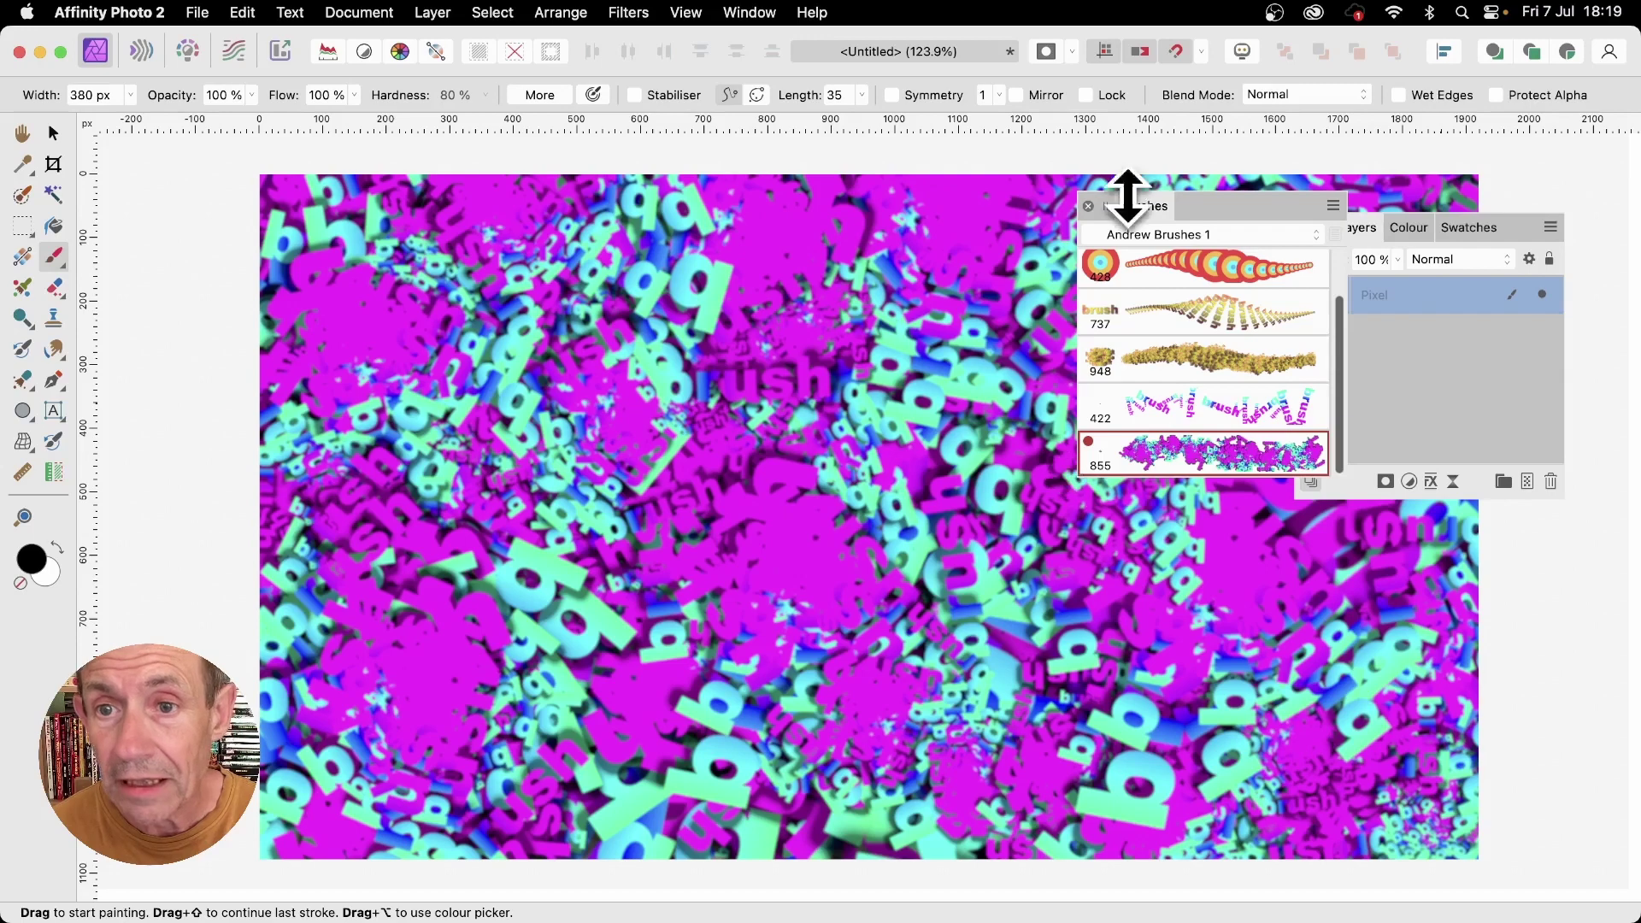
left_click(1088, 207)
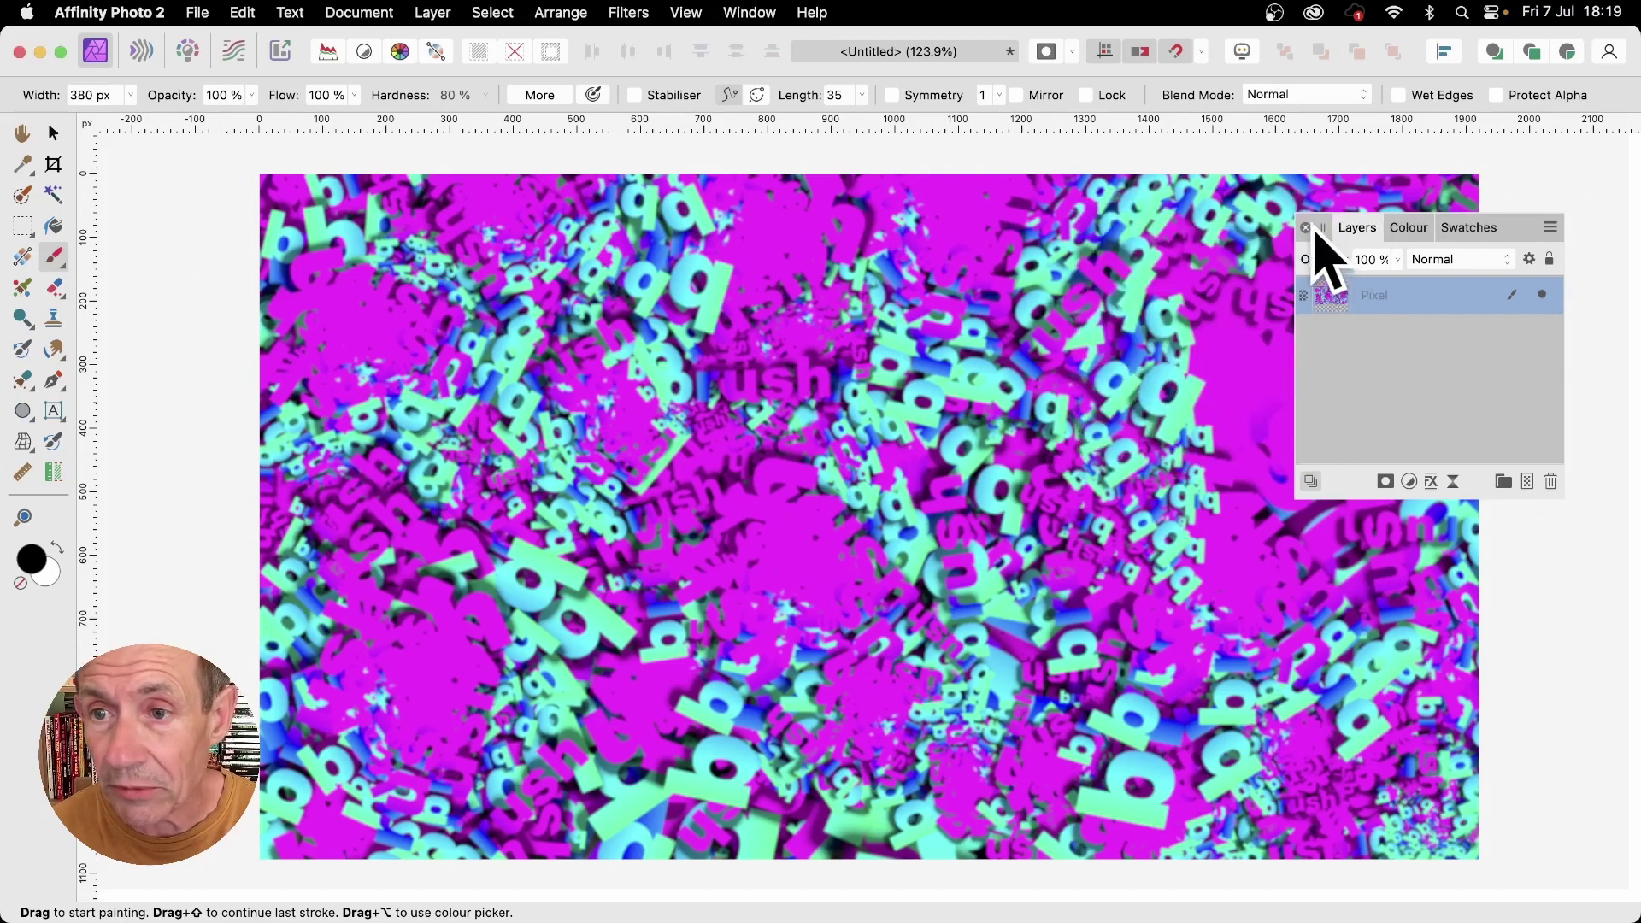
Start the Lighting filter on the painted layer and move the light's source towards the canvas's upper-left area, at 145.9° azimuth.
left_click(641, 17)
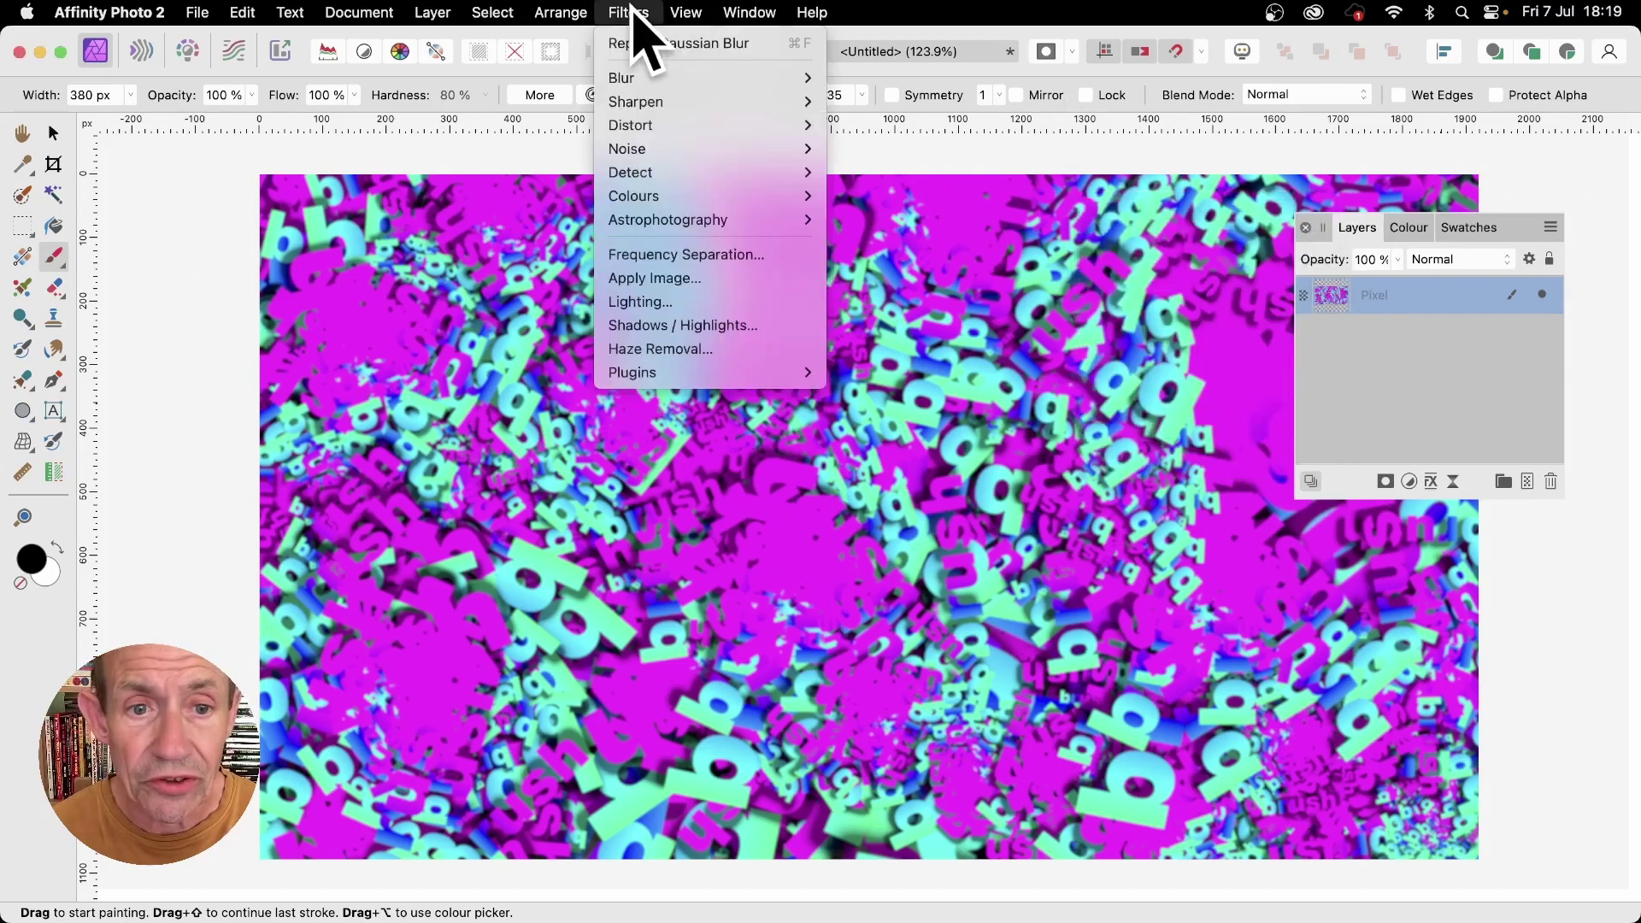
left_click(696, 305)
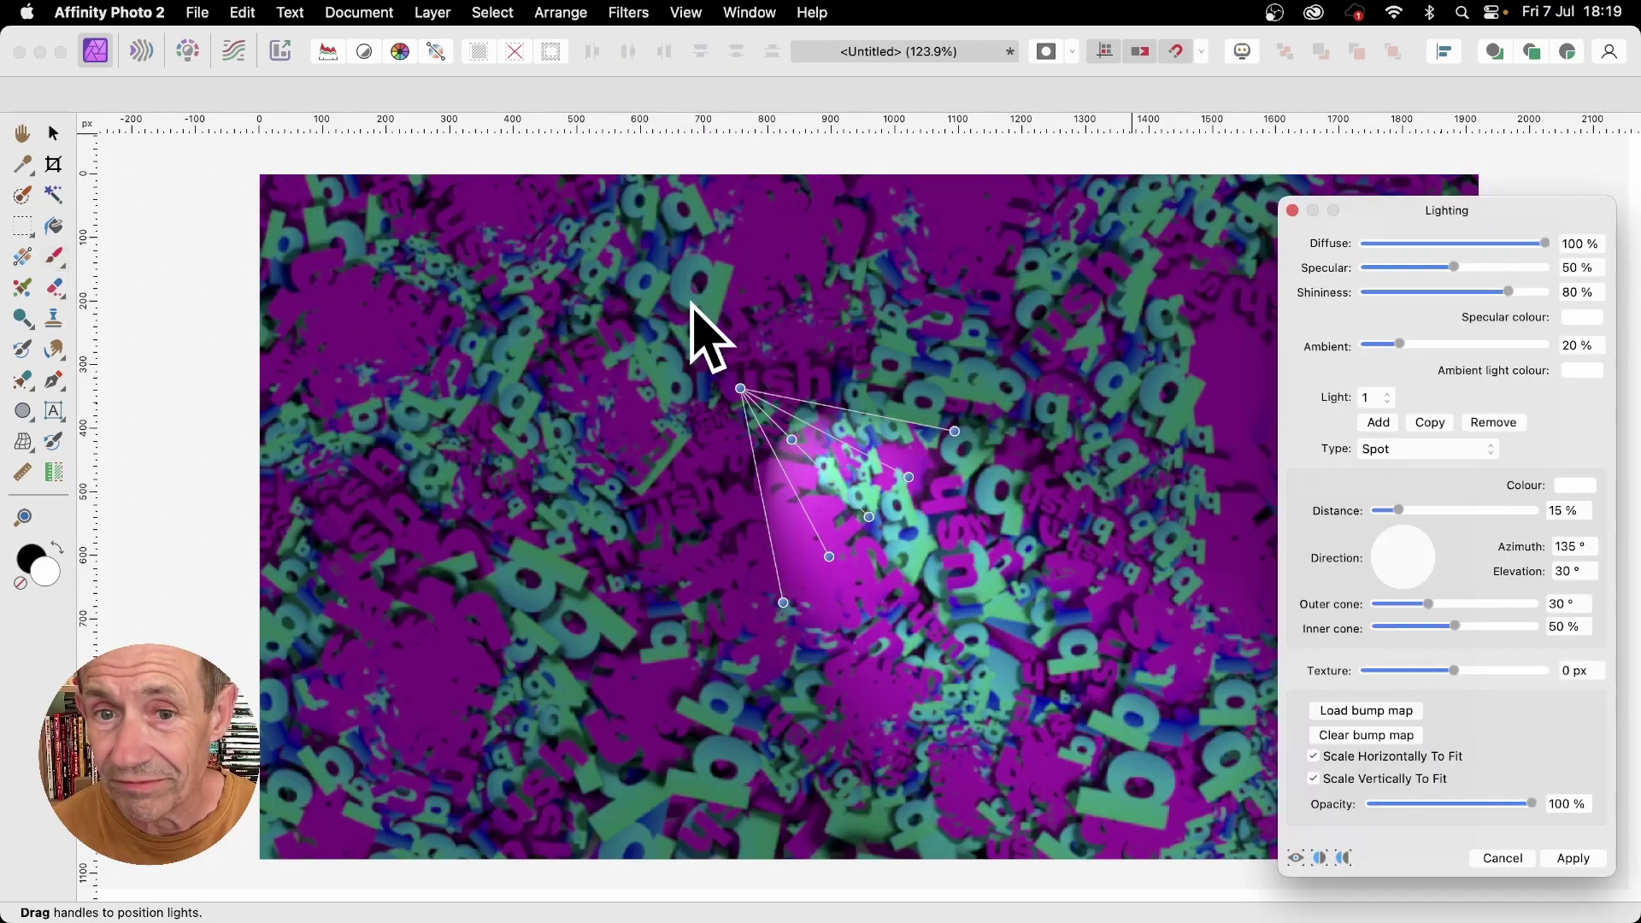
left_click_drag(1393, 221, 1248, 174)
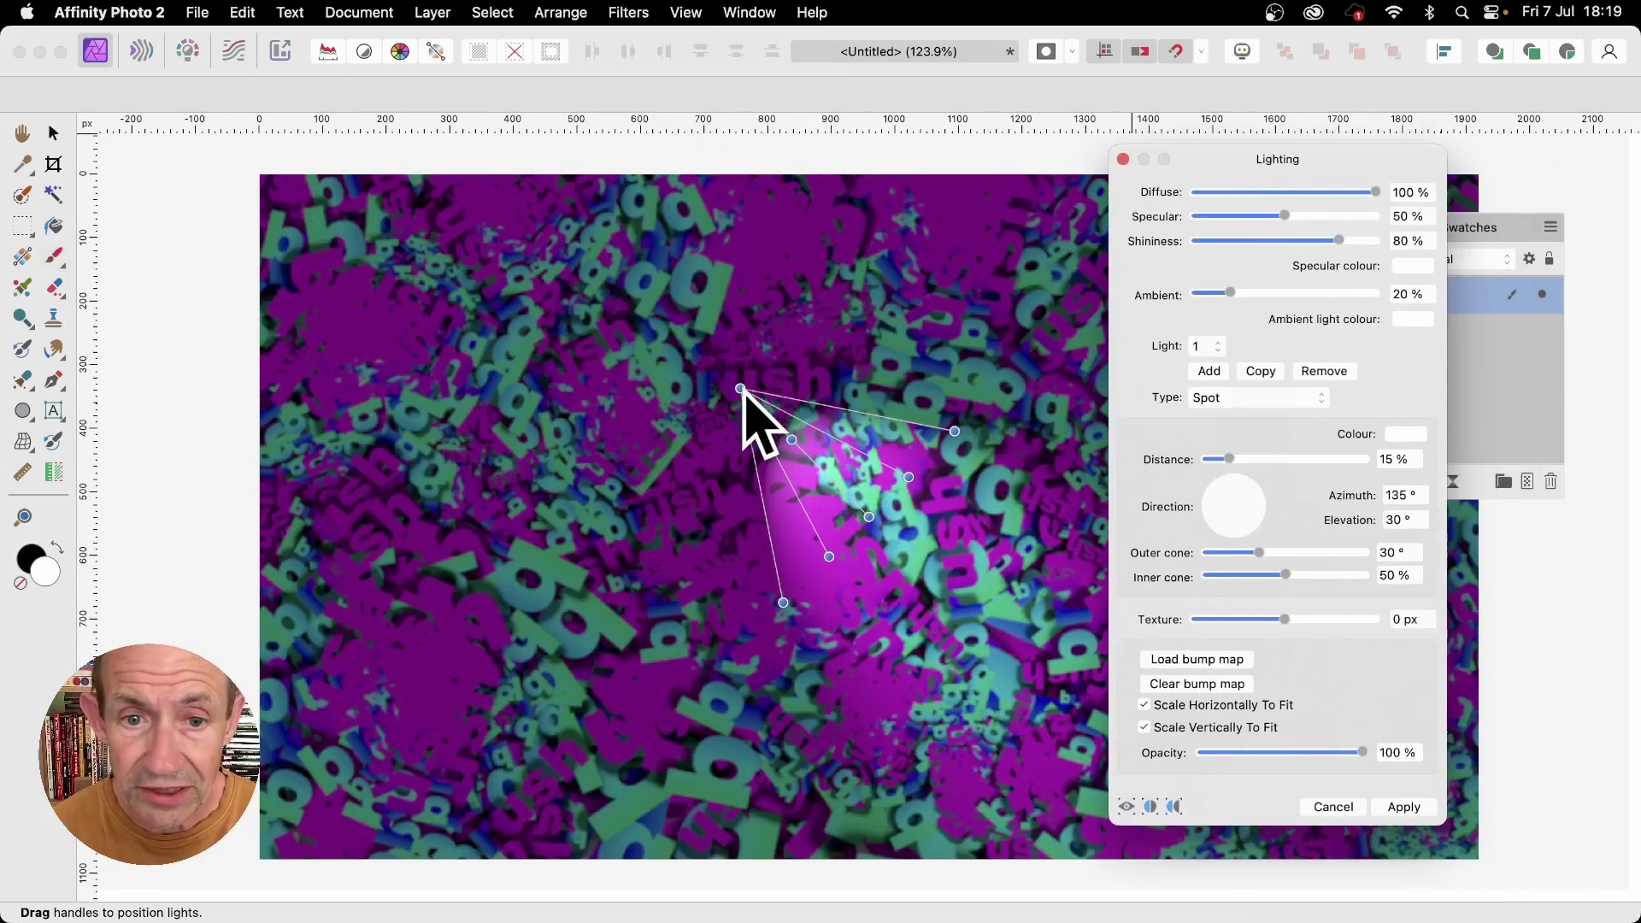
left_click_drag(740, 389, 507, 273)
Change the light type to Directional, set the lighting Texture to 80.8 px and apply the filter.
left_click(1280, 396)
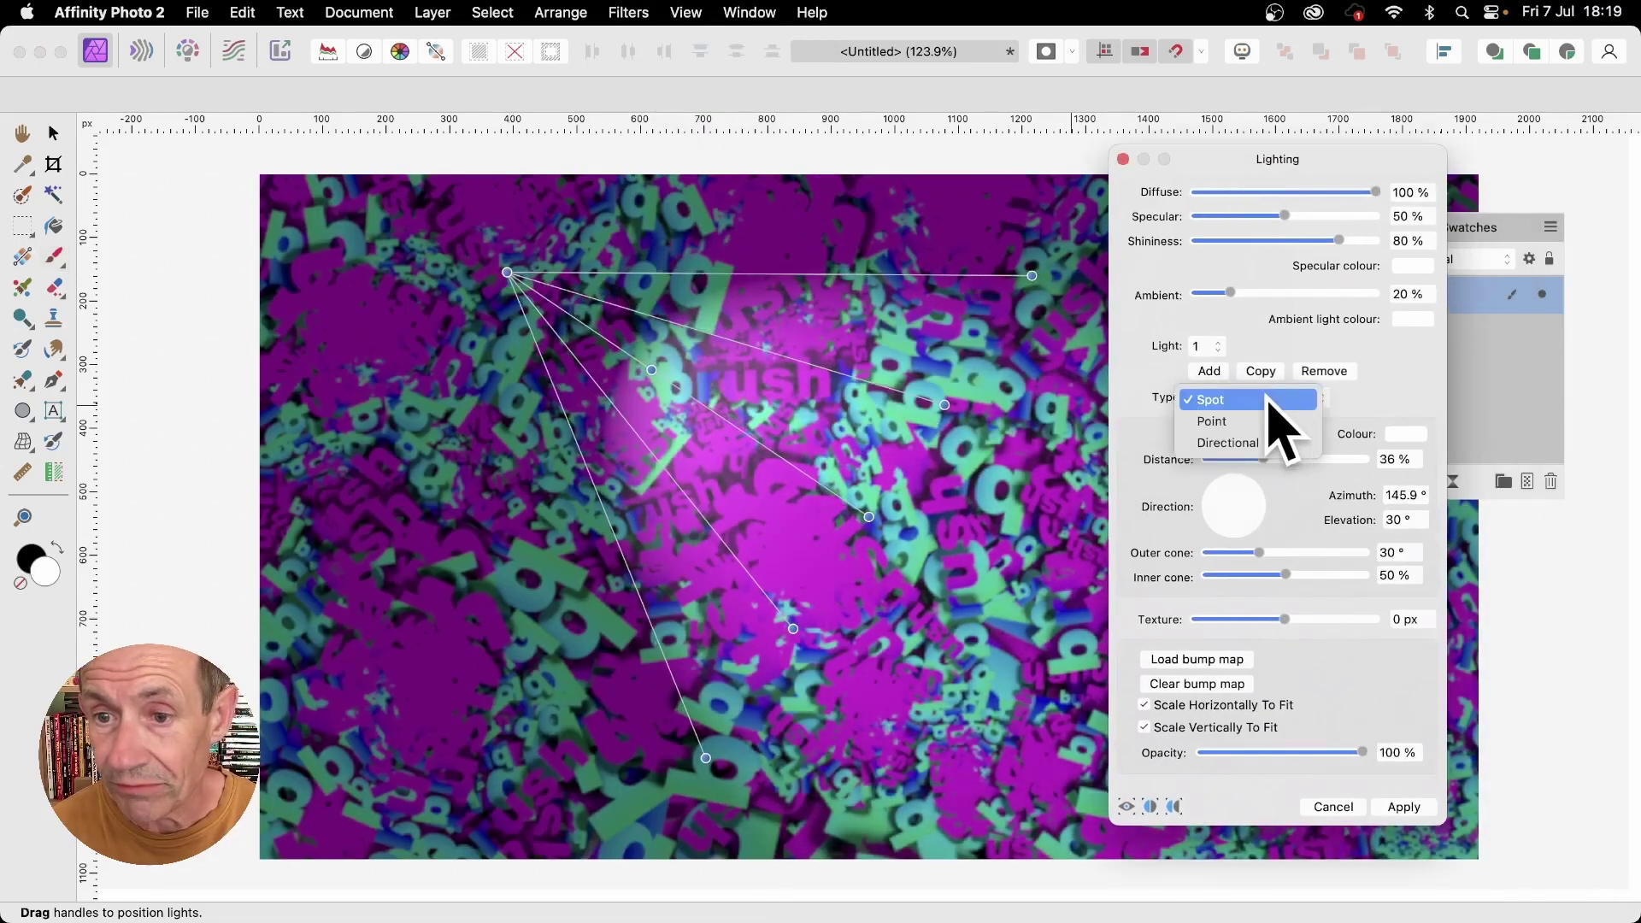
left_click(1267, 419)
left_click(1257, 397)
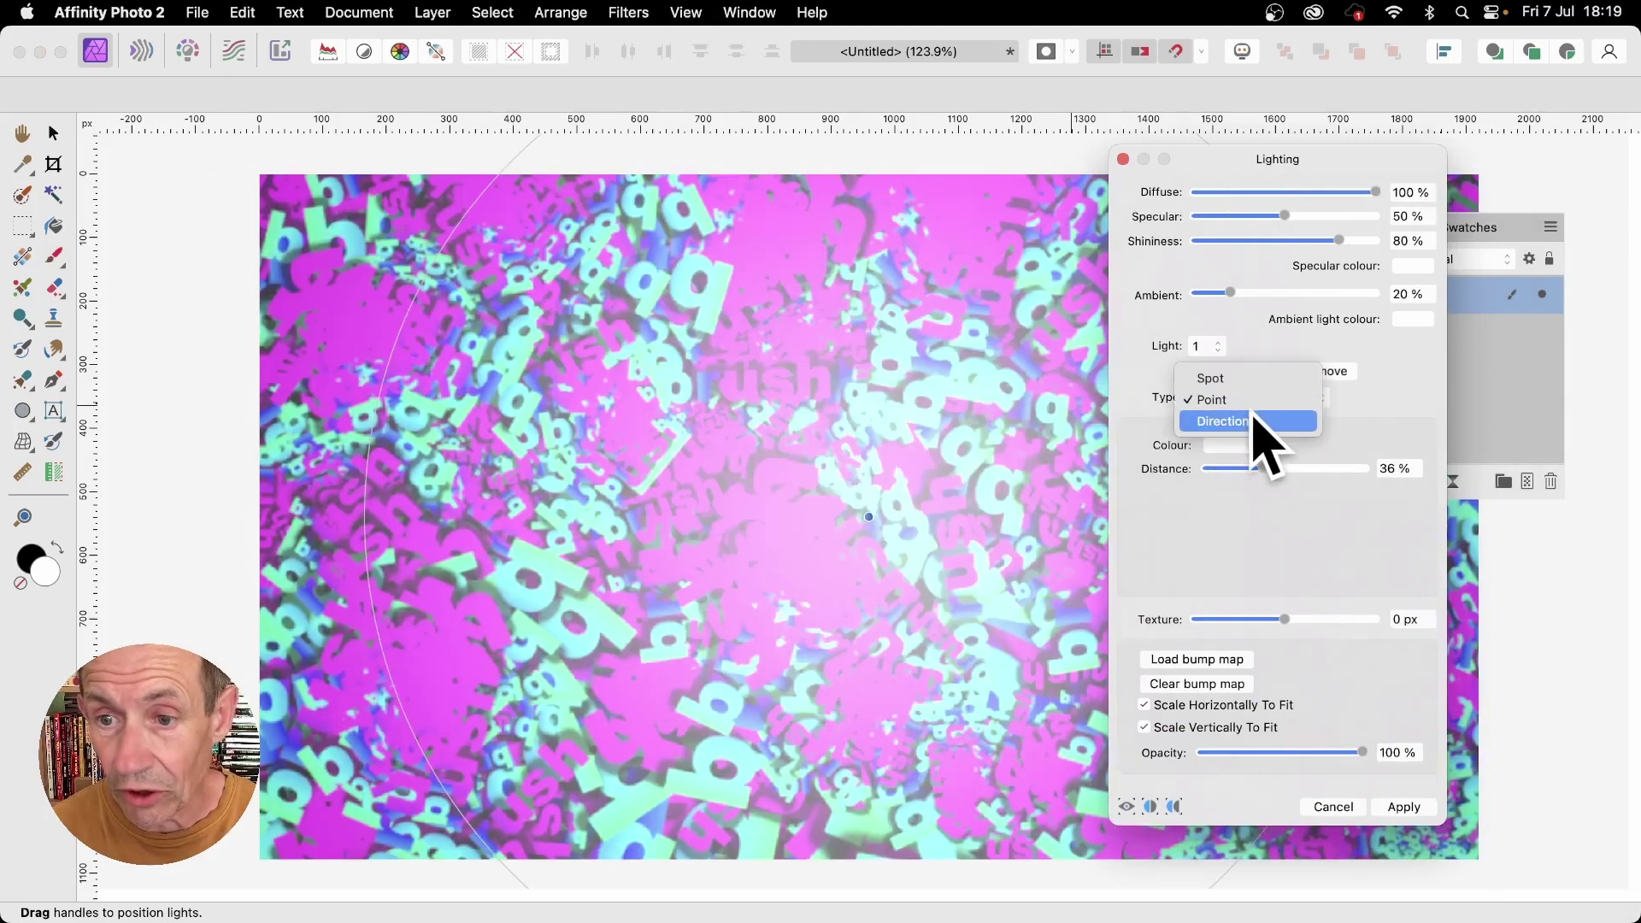
left_click(1256, 422)
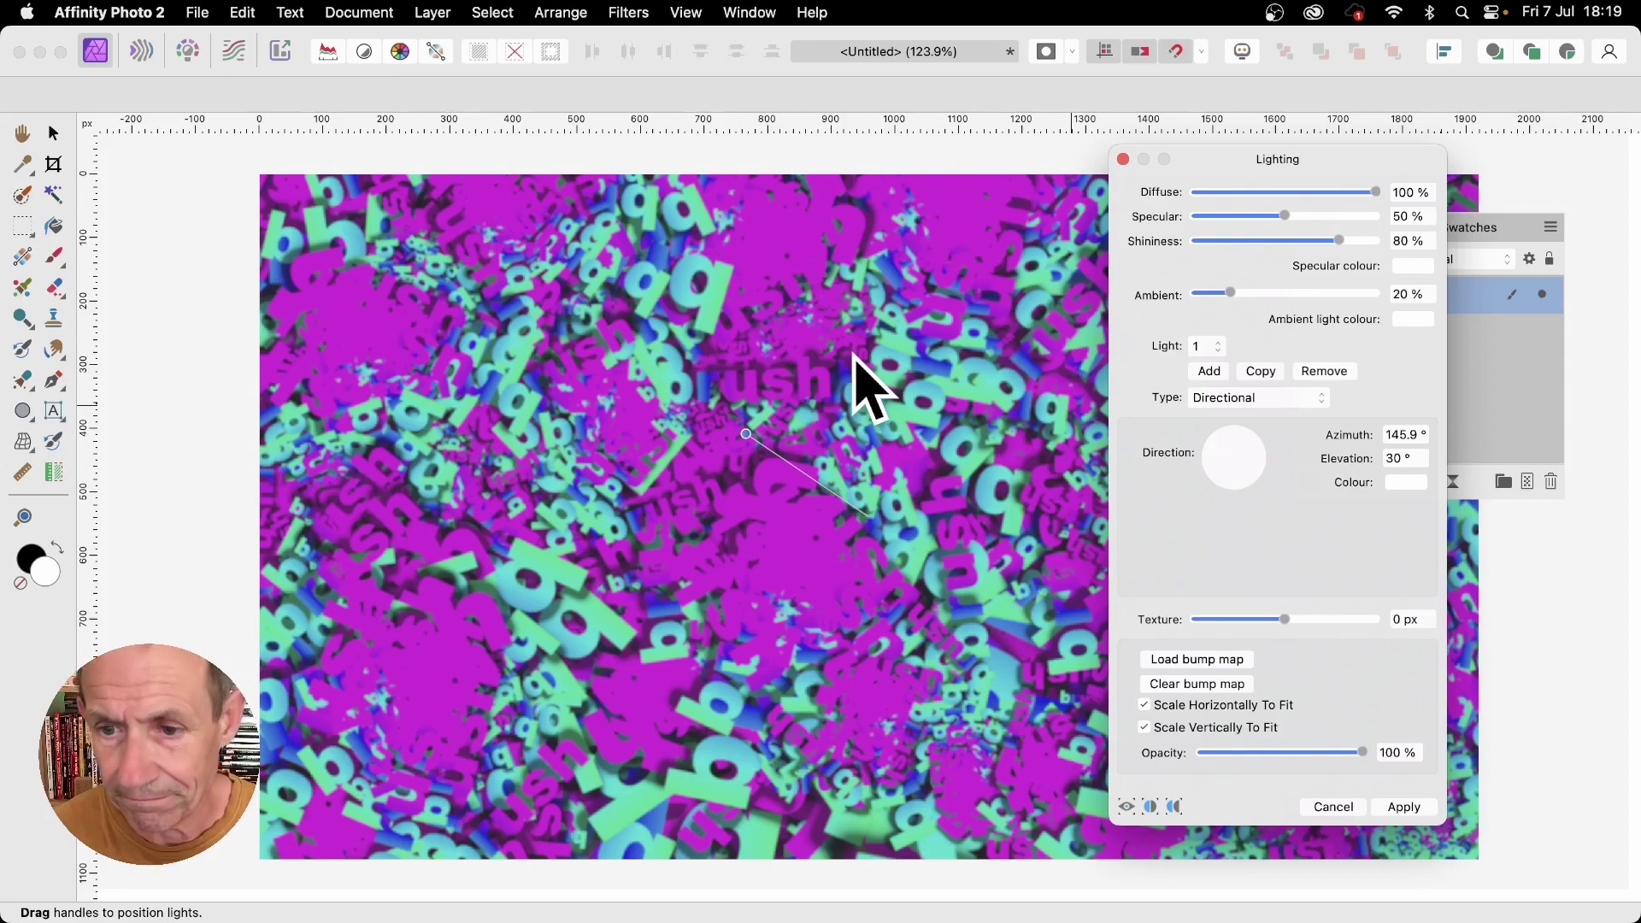
left_click_drag(1286, 619, 1385, 623)
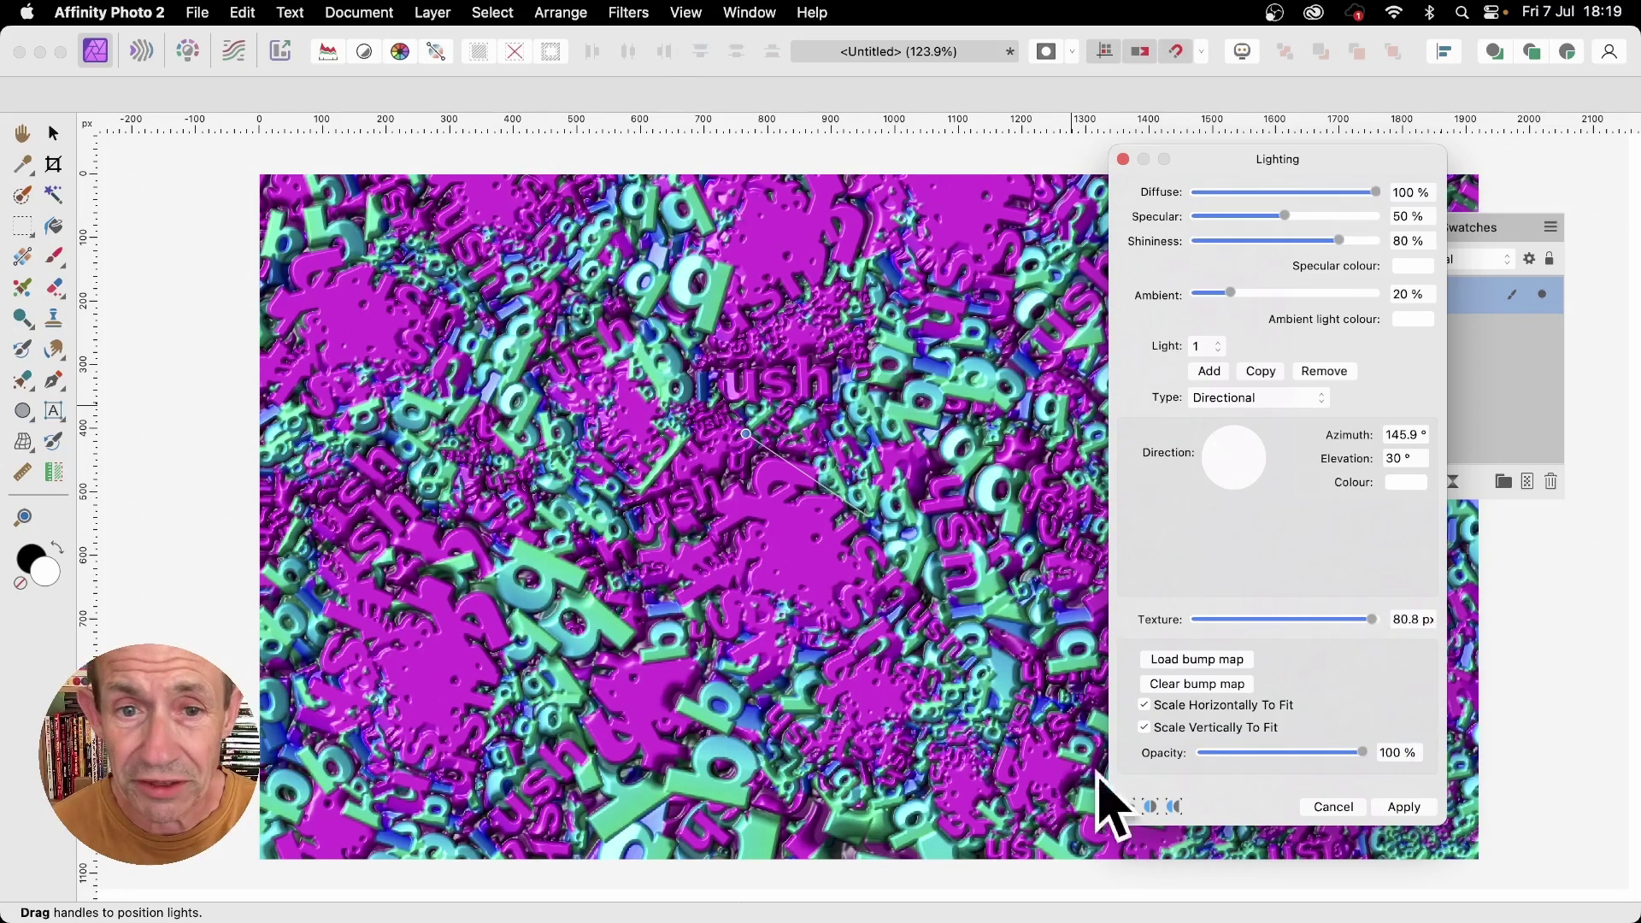
left_click(1403, 807)
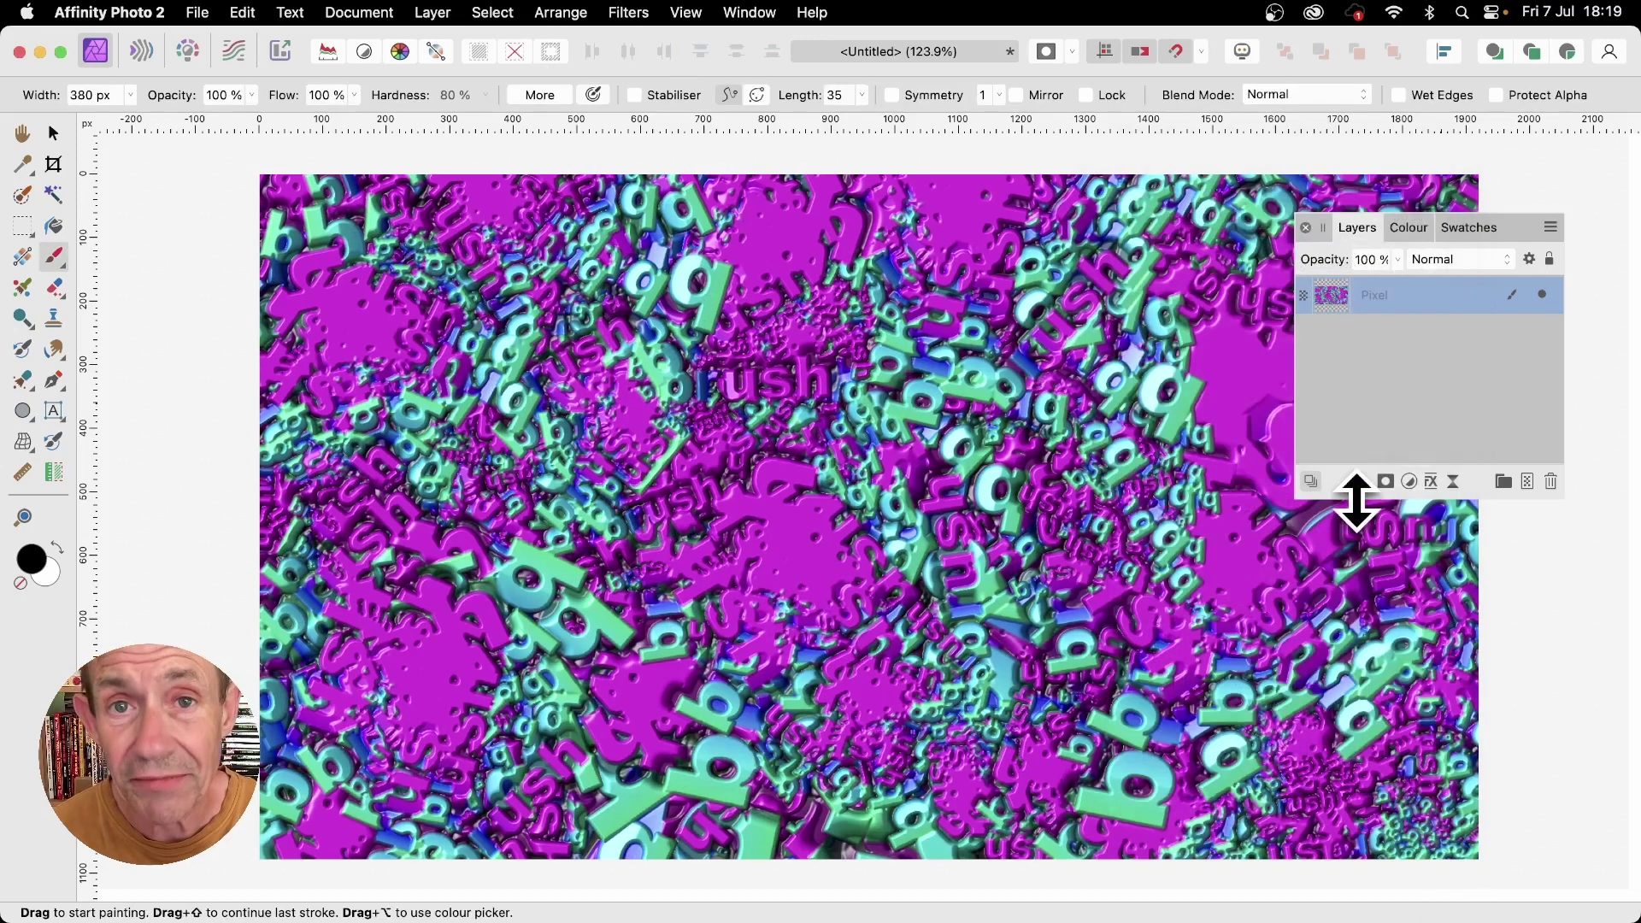